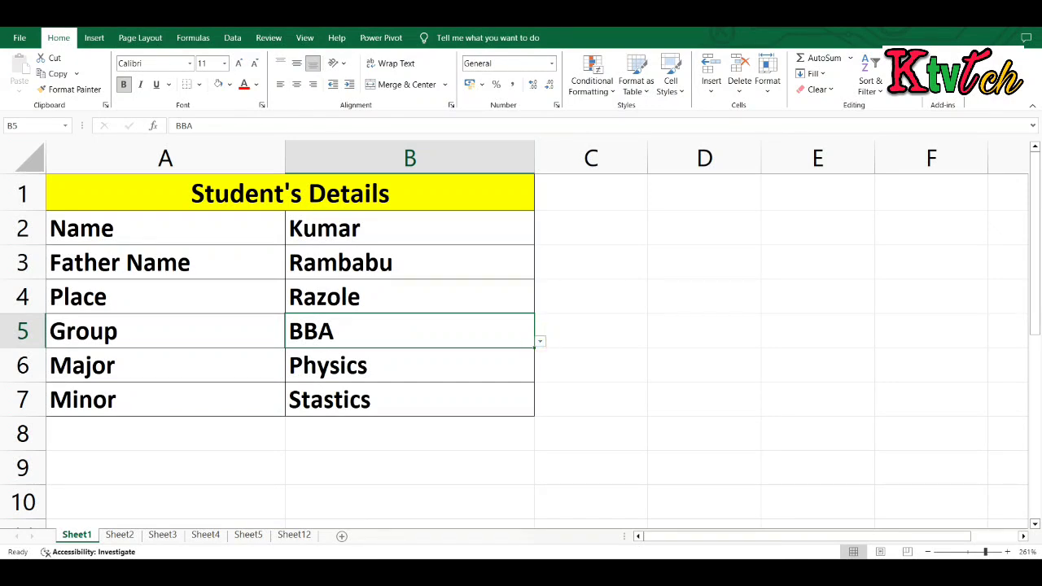
- Choose BCOM as the student's Group in cell B5
{"action": "left_click", "coordinate": [538, 342]}
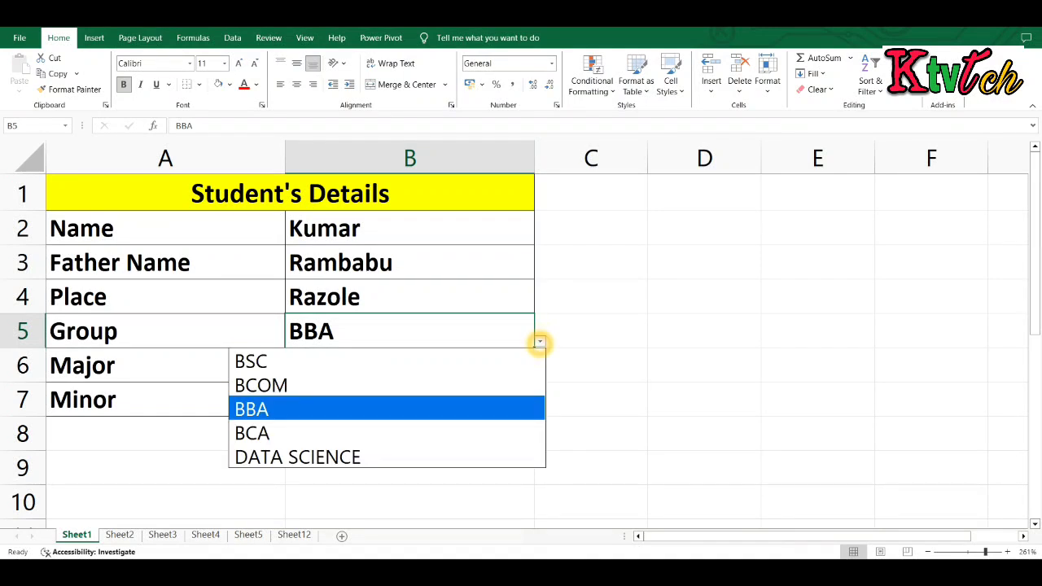
{"action": "key", "text": "Up"}
{"action": "key", "text": "Up"}
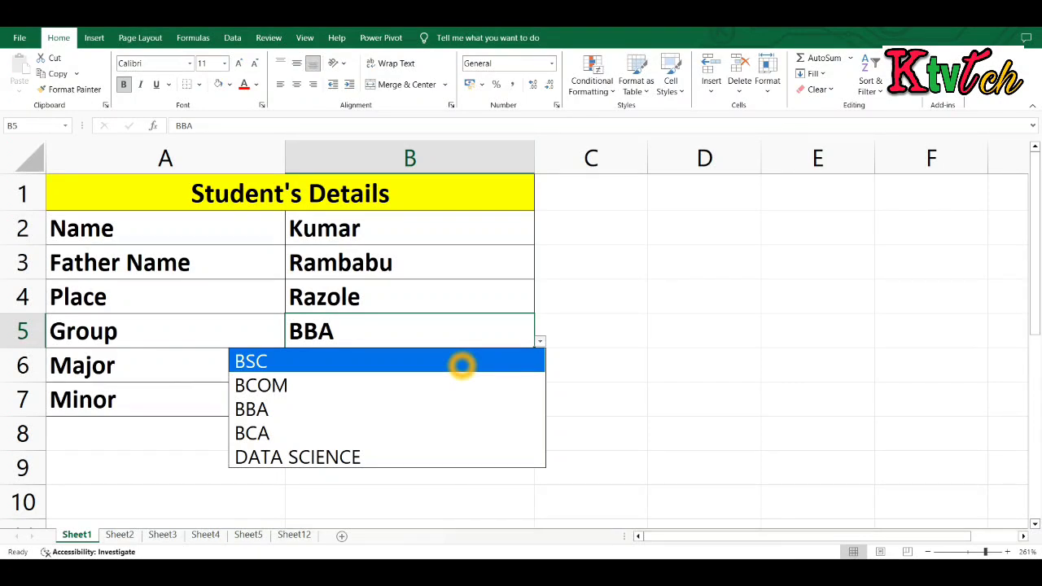
{"action": "left_click", "coordinate": [445, 386]}
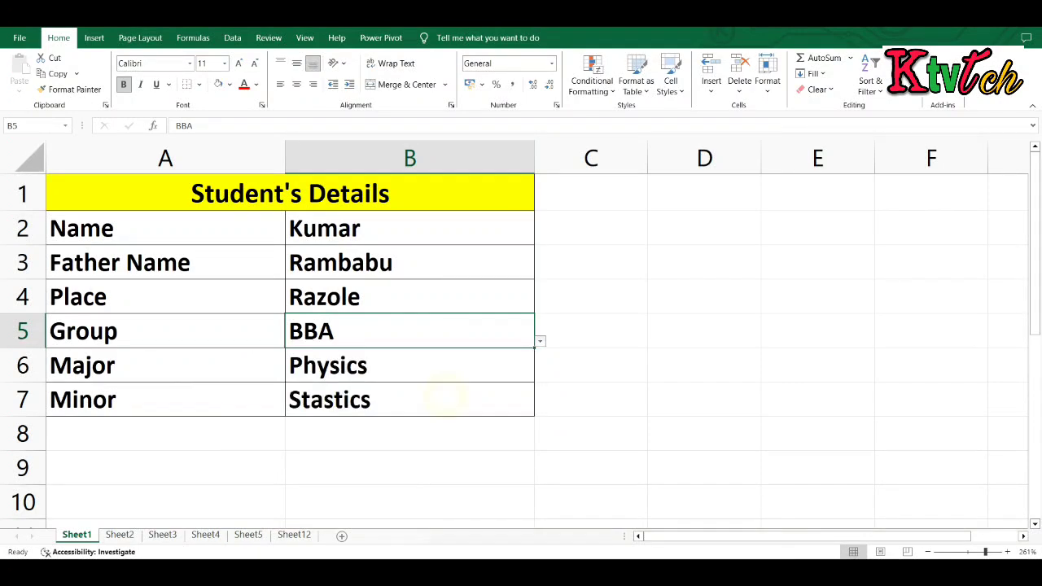
{"action": "left_click", "coordinate": [483, 336]}
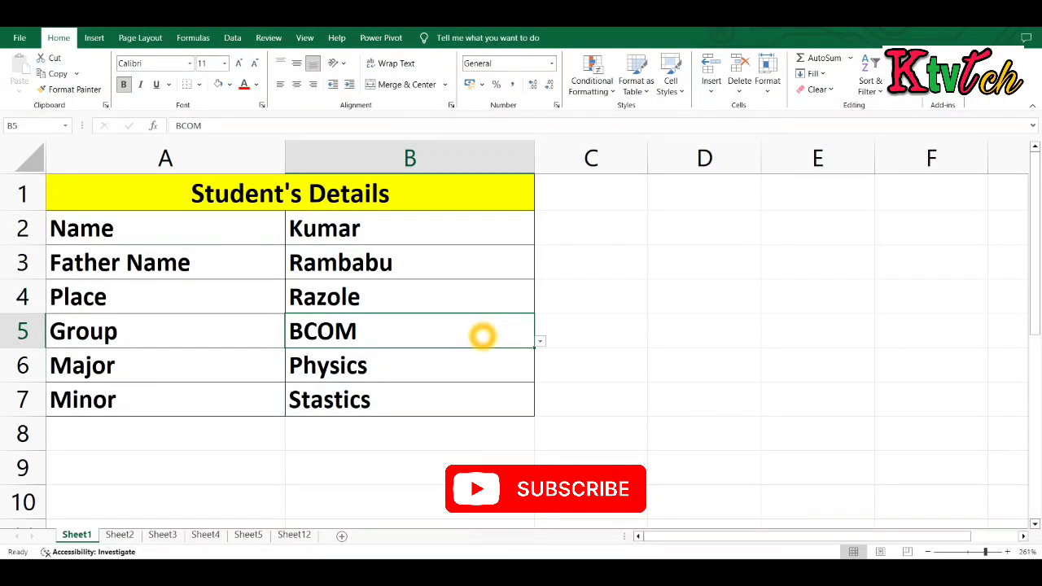
- Choose Computers as the student's Major in cell B6
{"action": "left_click", "coordinate": [452, 364]}
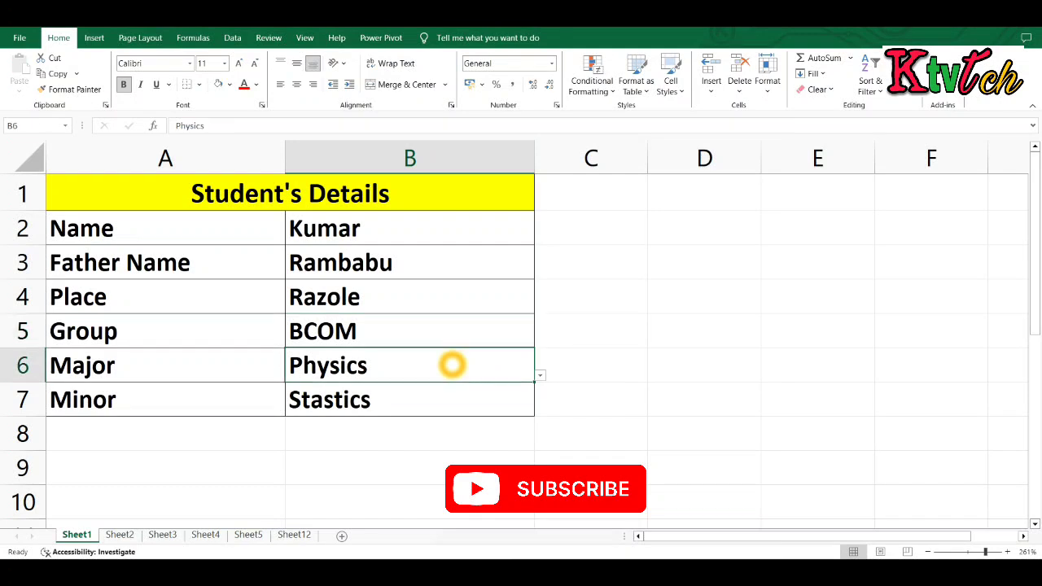
{"action": "left_click", "coordinate": [539, 376]}
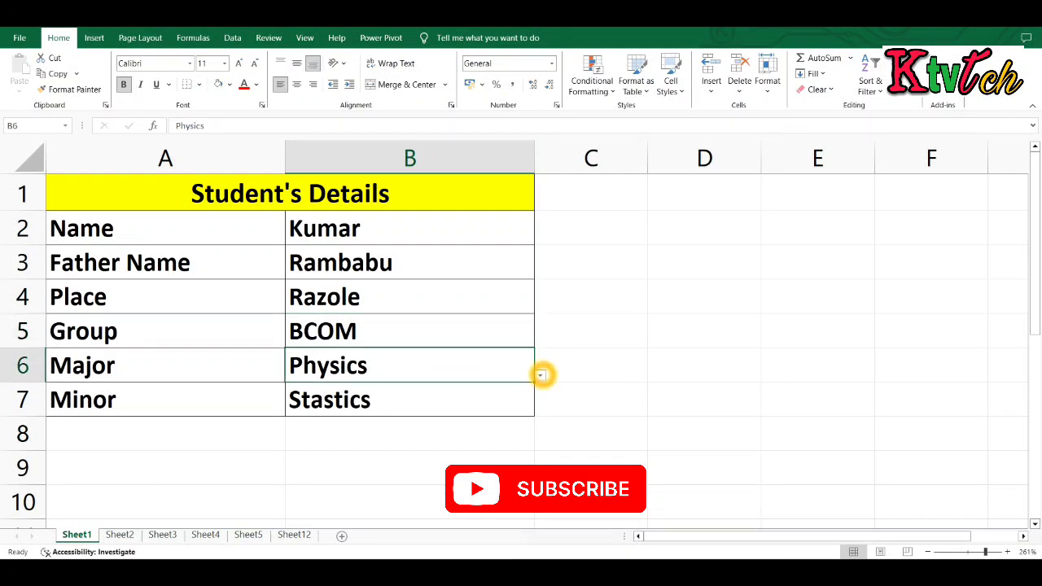
{"action": "key", "text": "Up"}
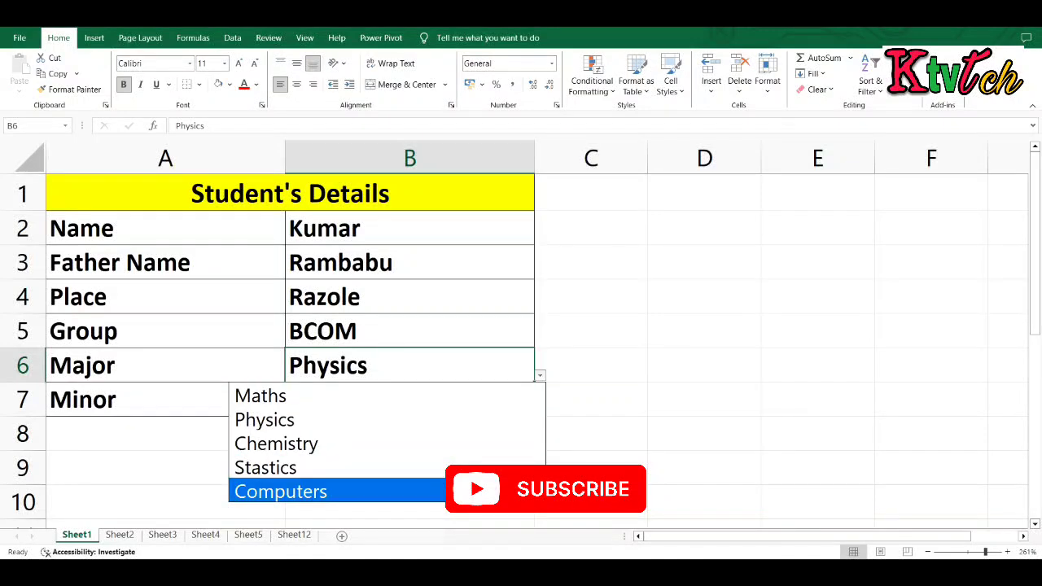
{"action": "left_click", "coordinate": [434, 468]}
{"action": "left_click", "coordinate": [428, 489]}
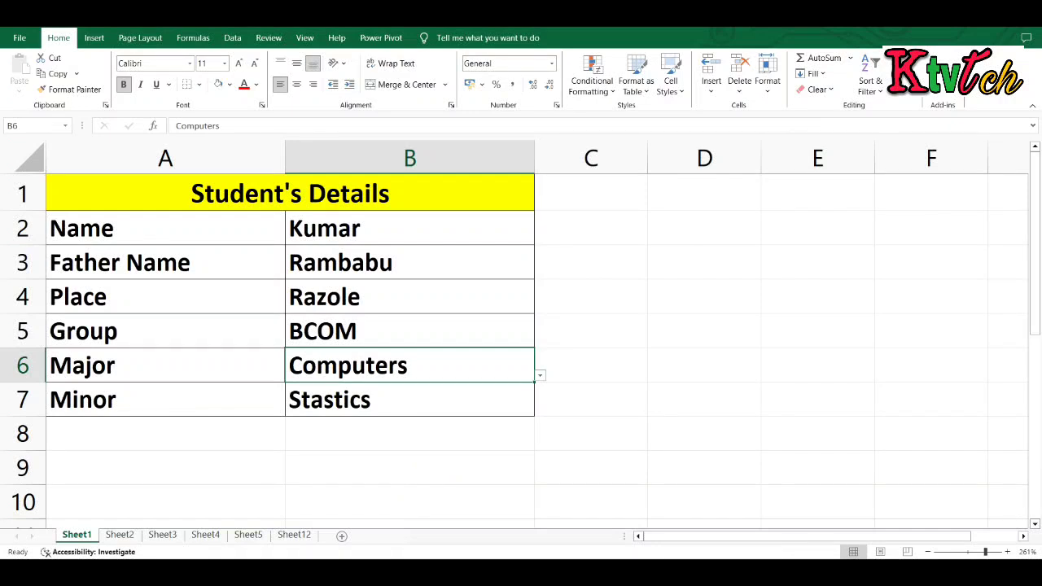
- Go through the available subjects for the Minor in cell B7 and choose Stastics
{"action": "left_click", "coordinate": [470, 399]}
{"action": "left_click", "coordinate": [541, 408]}
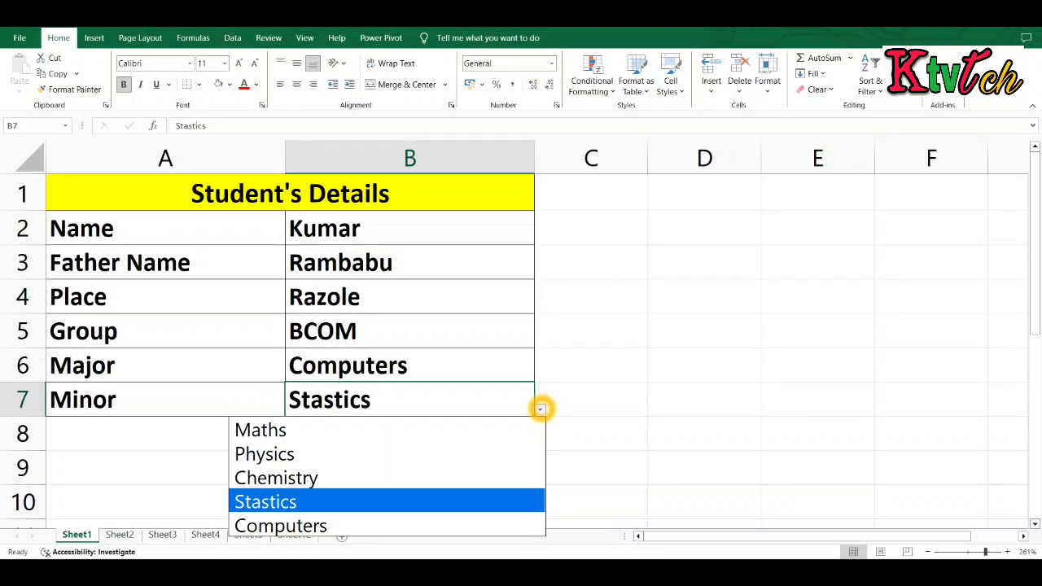
{"action": "key", "text": "Up"}
{"action": "key", "text": "Up"}
{"action": "key", "text": "Up"}
{"action": "key", "text": "Down"}
{"action": "key", "text": "Down"}
{"action": "key", "text": "Down"}
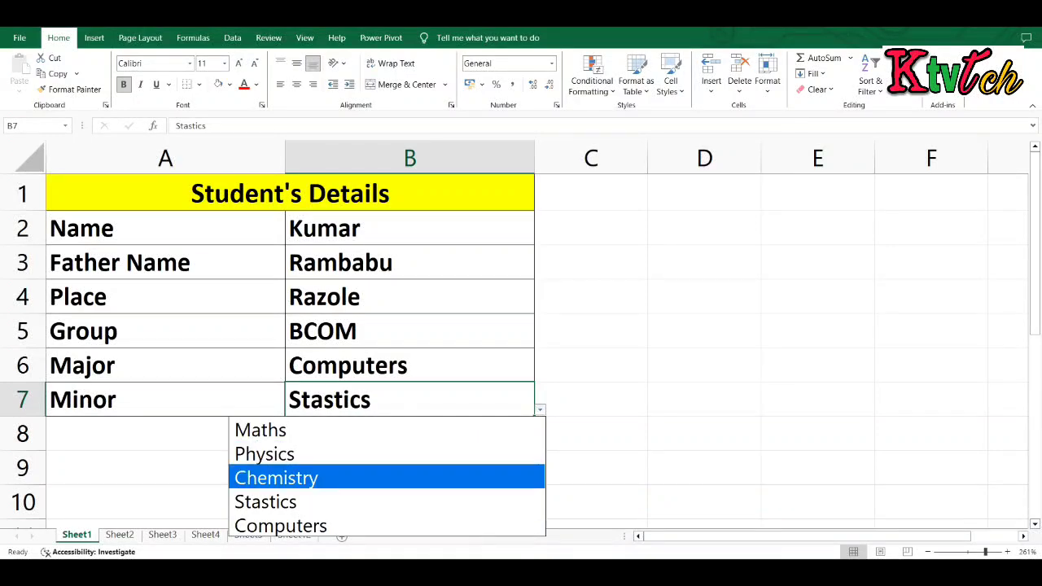
{"action": "left_click", "coordinate": [477, 494]}
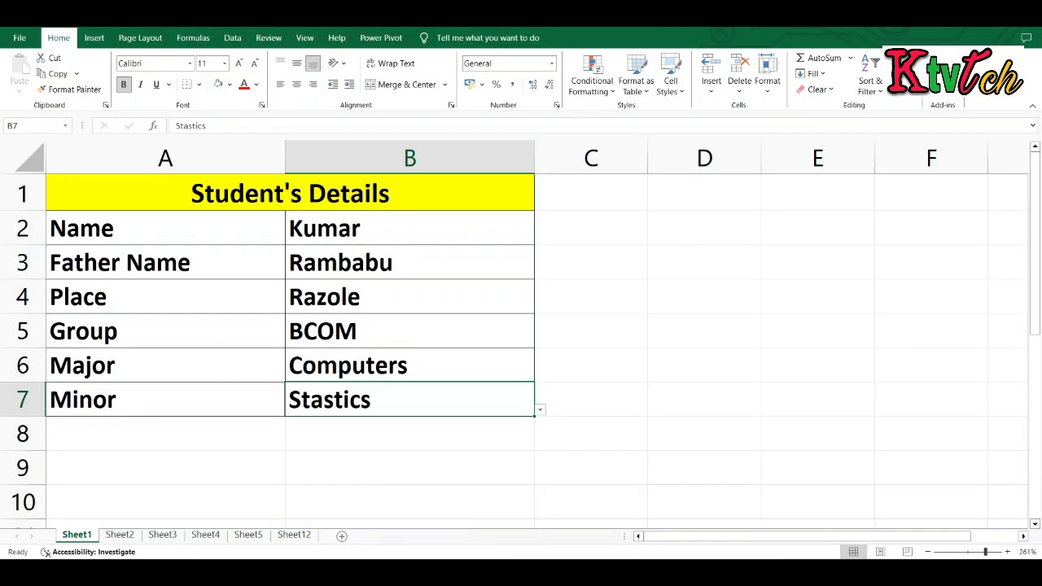
{"action": "left_click", "coordinate": [447, 400]}
{"action": "left_click", "coordinate": [487, 394]}
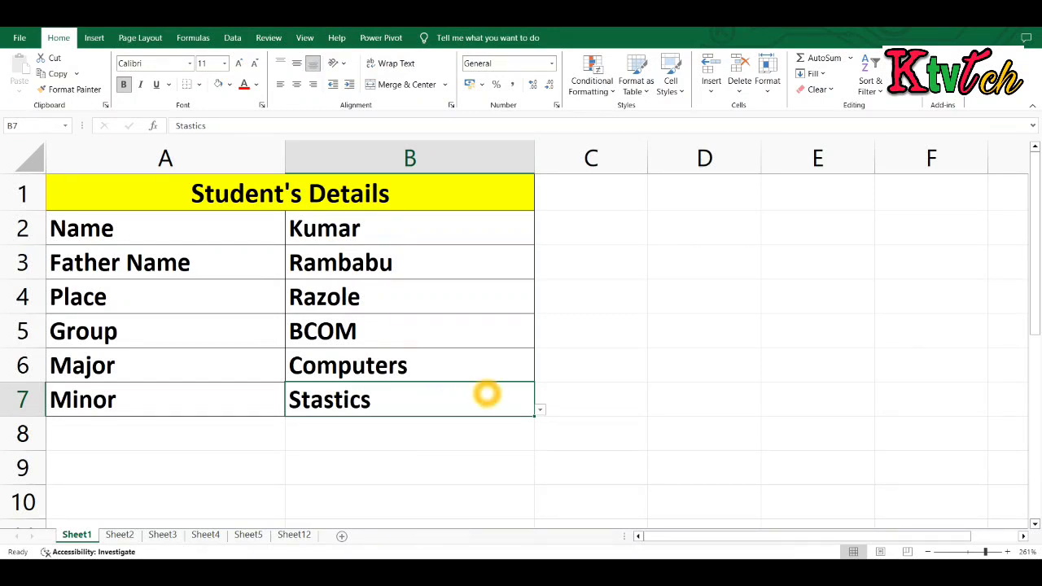
{"action": "left_click", "coordinate": [437, 335]}
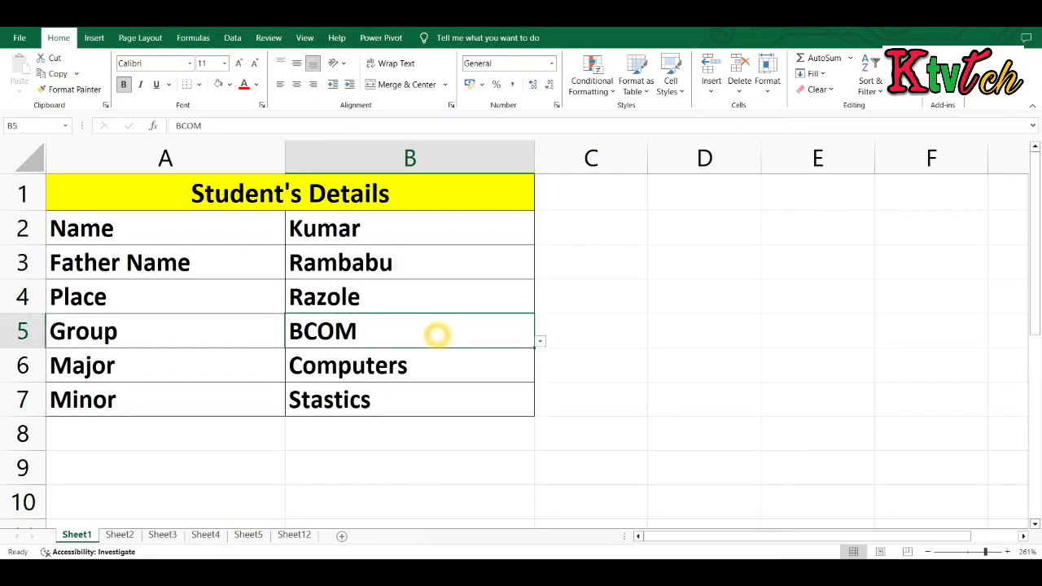
{"action": "left_click", "coordinate": [488, 367]}
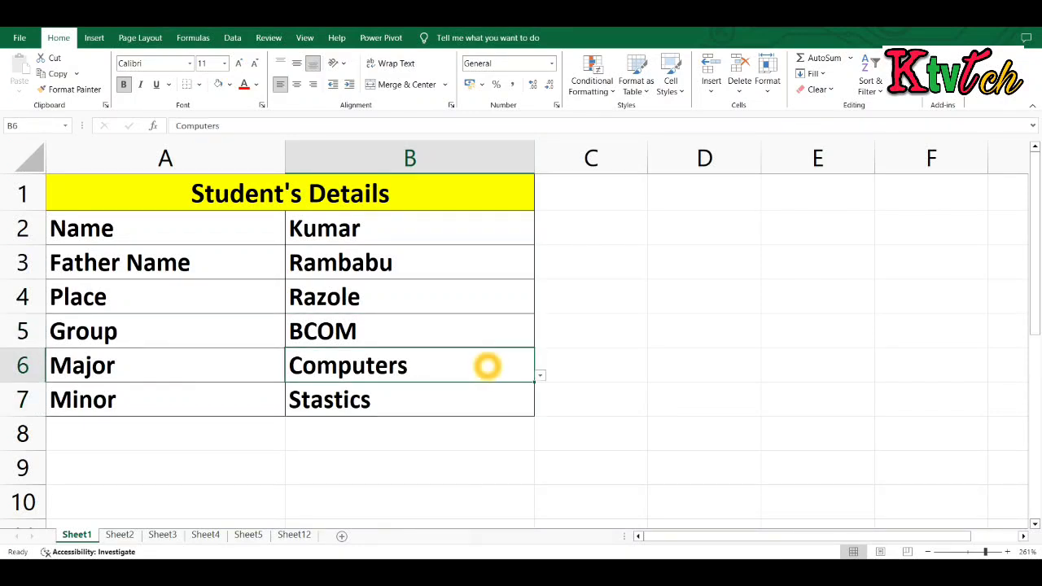
{"action": "left_click", "coordinate": [478, 401]}
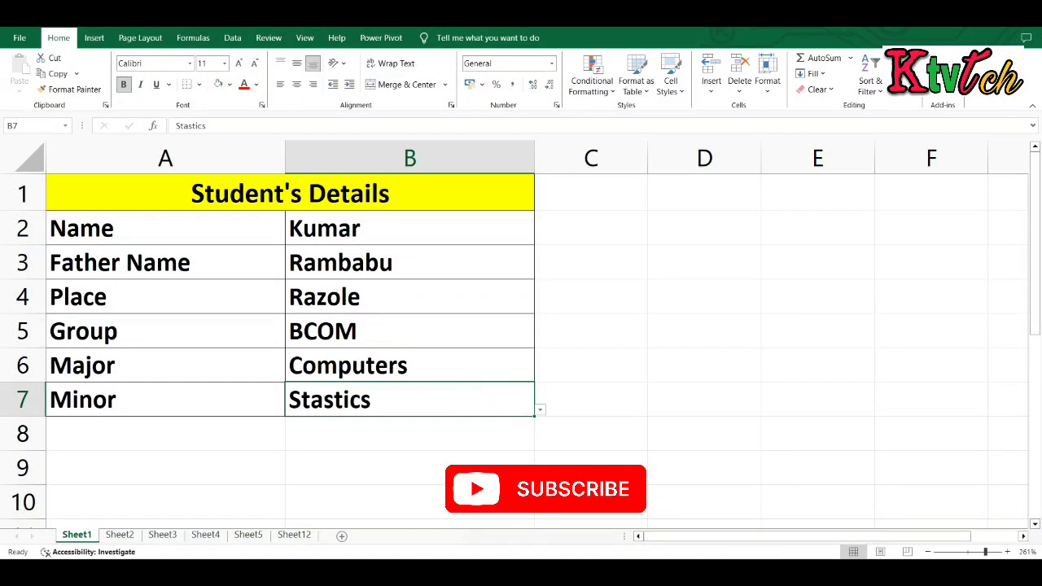
- Erase the existing data validation from the Group, Major and Minor value cells B5:B7
{"action": "left_click", "coordinate": [448, 340]}
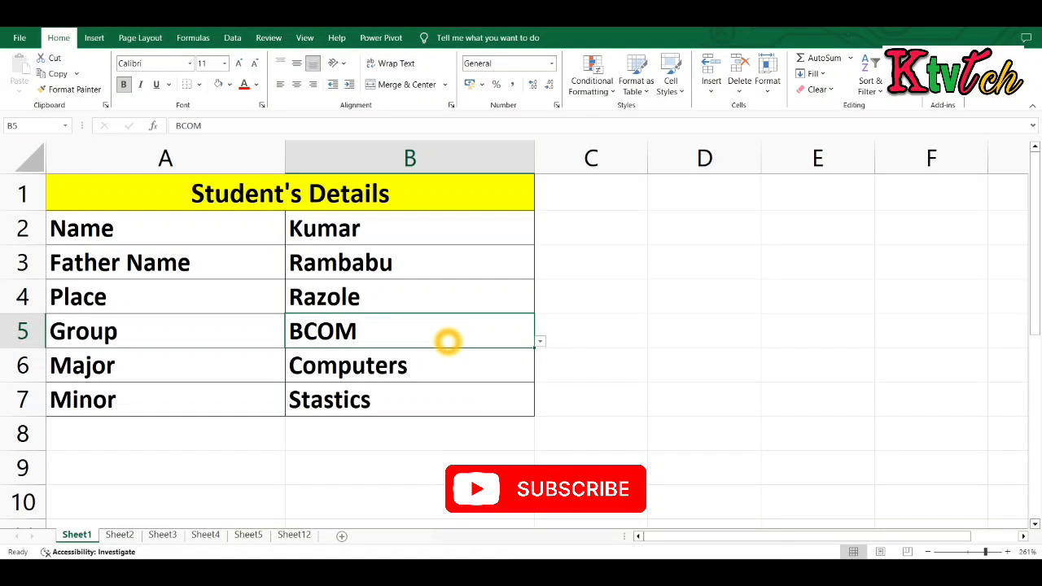
{"action": "key", "text": "ctrl+shift+Down"}
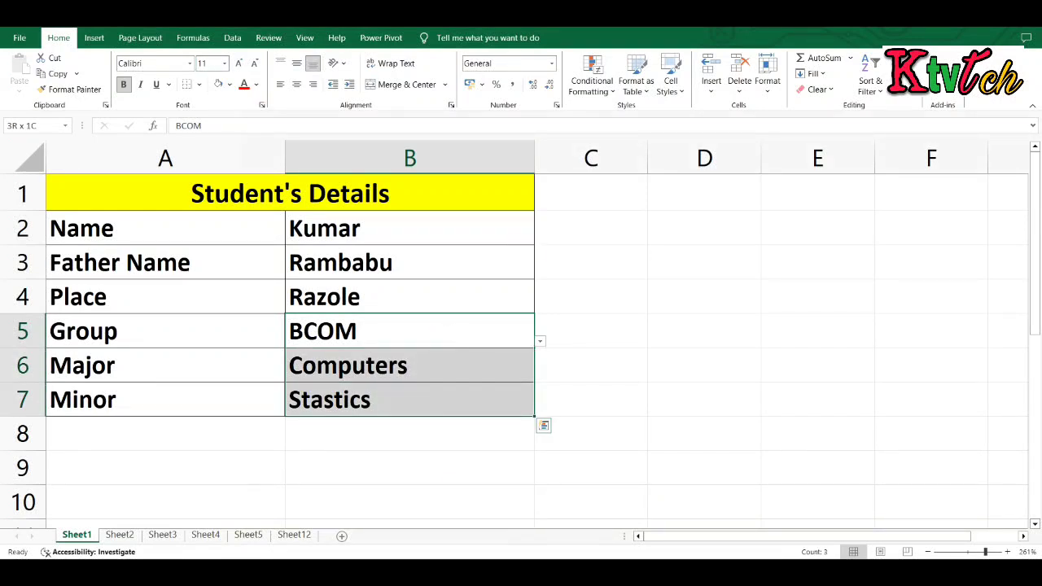
{"action": "left_click", "coordinate": [233, 38]}
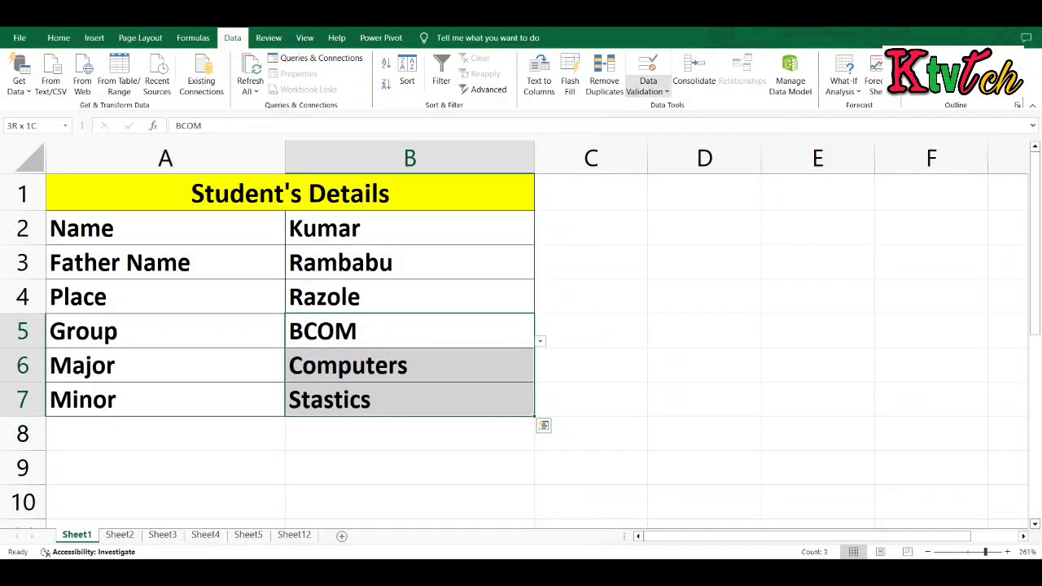
{"action": "left_click", "coordinate": [648, 85]}
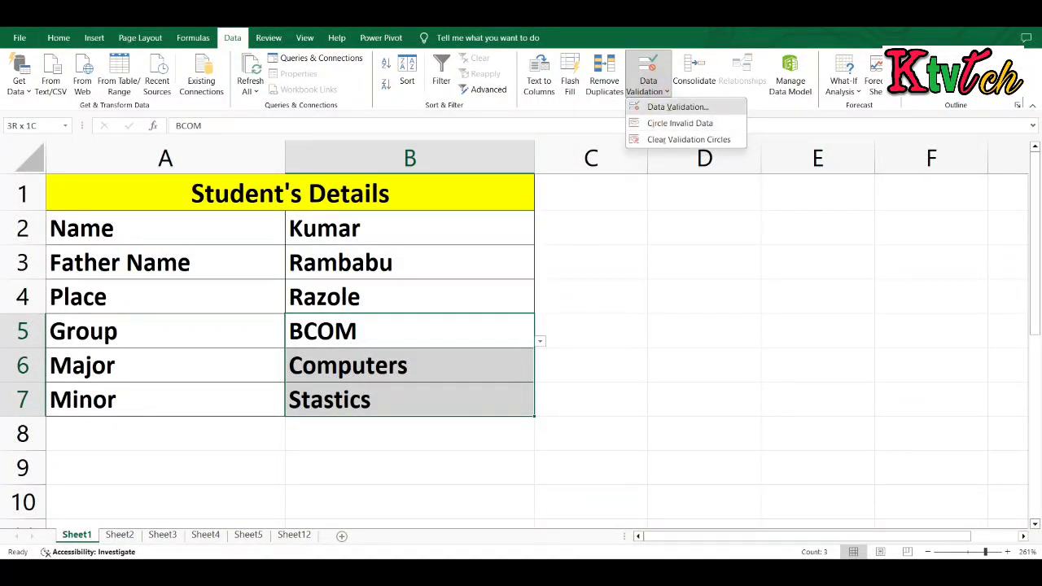
{"action": "left_click", "coordinate": [661, 107]}
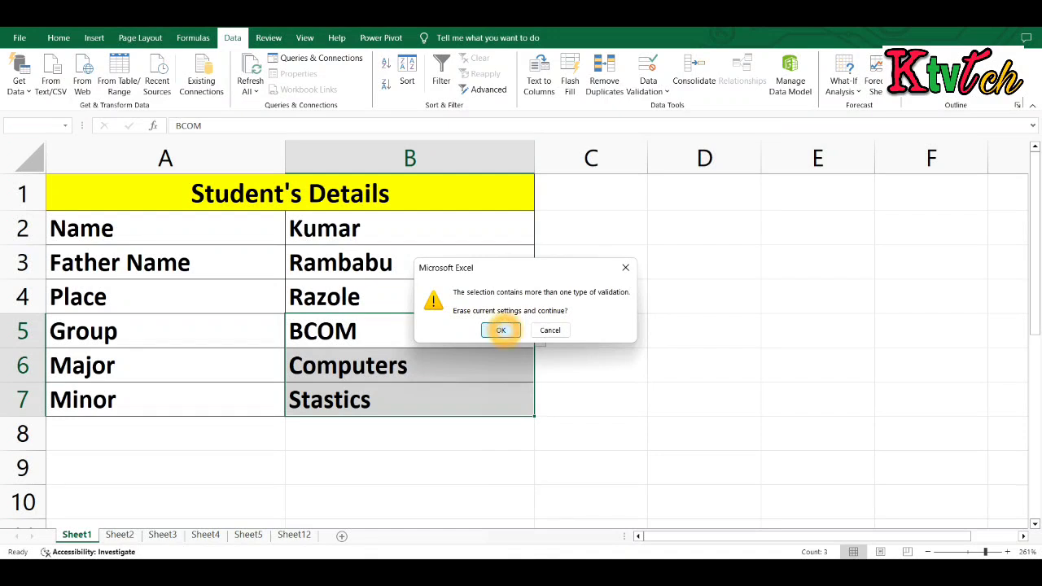
{"action": "left_click", "coordinate": [500, 330]}
{"action": "left_click", "coordinate": [300, 426]}
{"action": "left_click", "coordinate": [486, 427]}
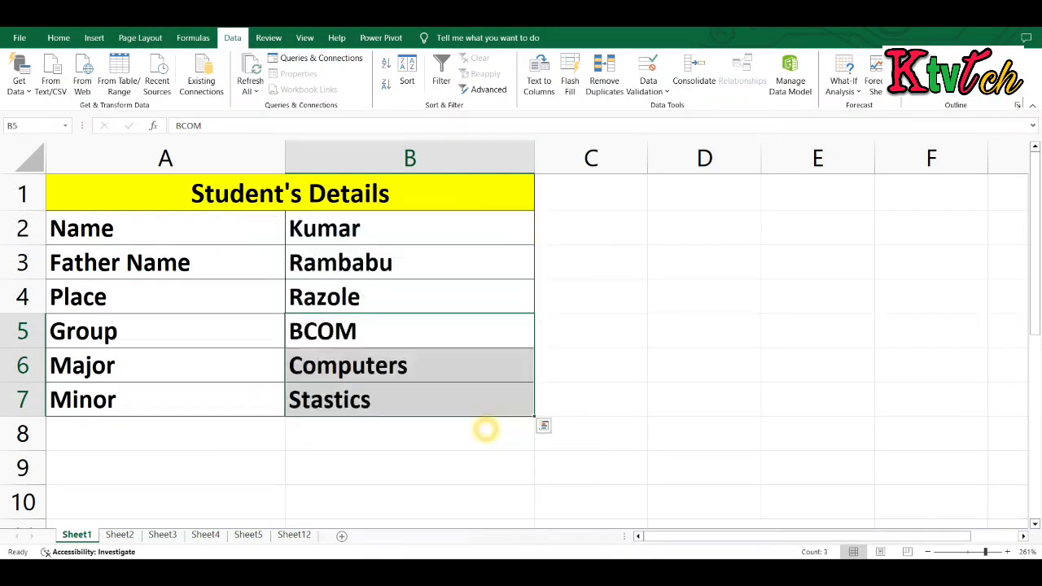
- Delete the contents of the Group, Major and Minor value cells B5:B7
{"action": "left_click", "coordinate": [468, 447]}
{"action": "left_click", "coordinate": [474, 340]}
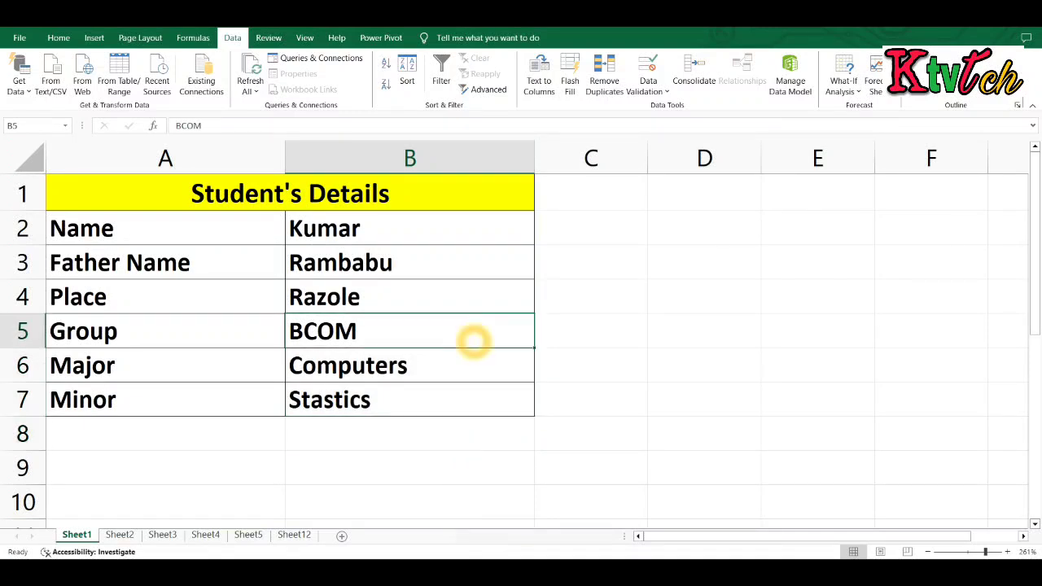
{"action": "key", "text": "shift+Down"}
{"action": "key", "text": "shift+Down"}
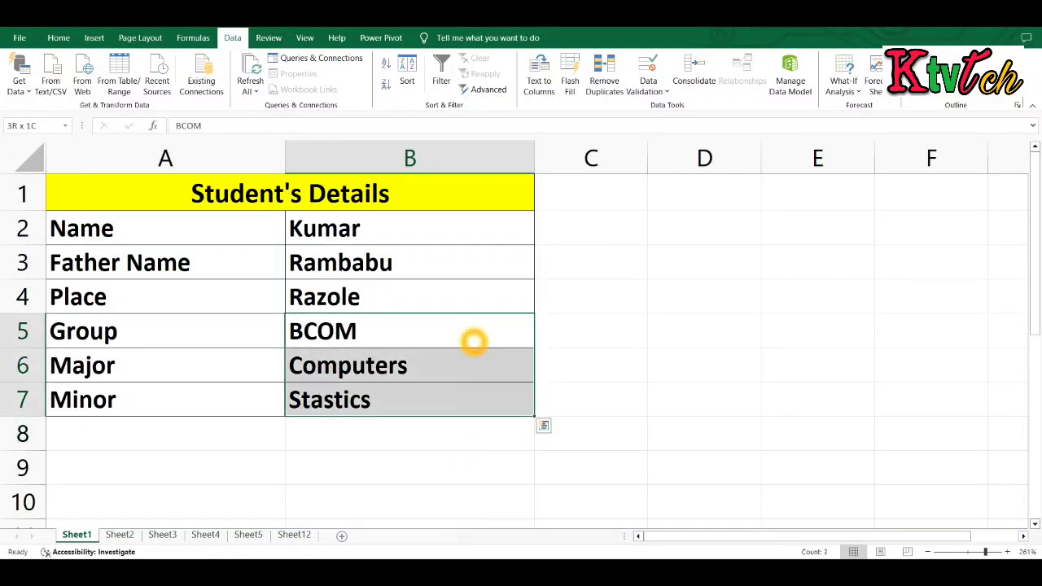
{"action": "key", "text": "Delete"}
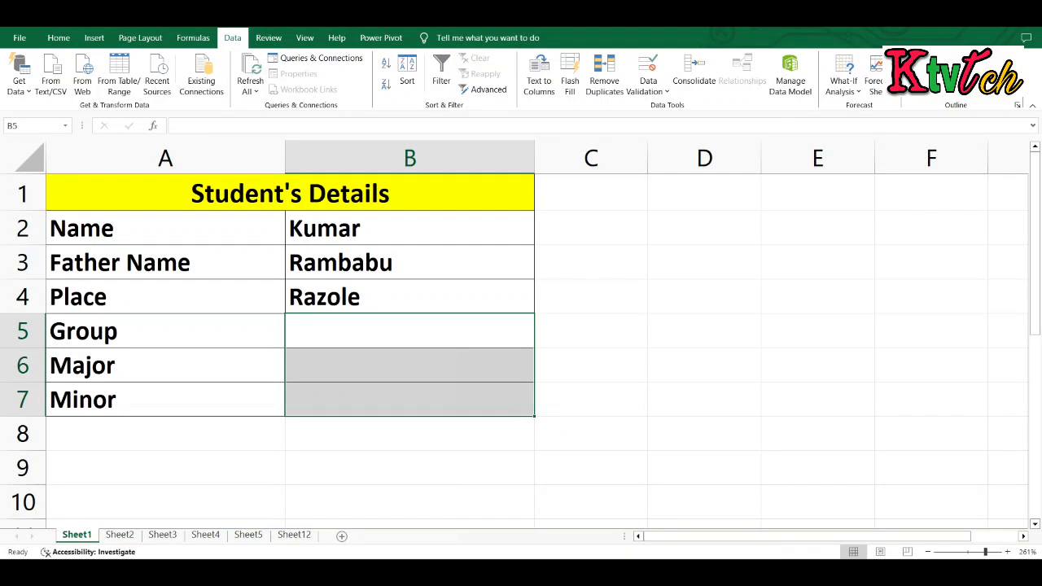
{"action": "left_click", "coordinate": [591, 368]}
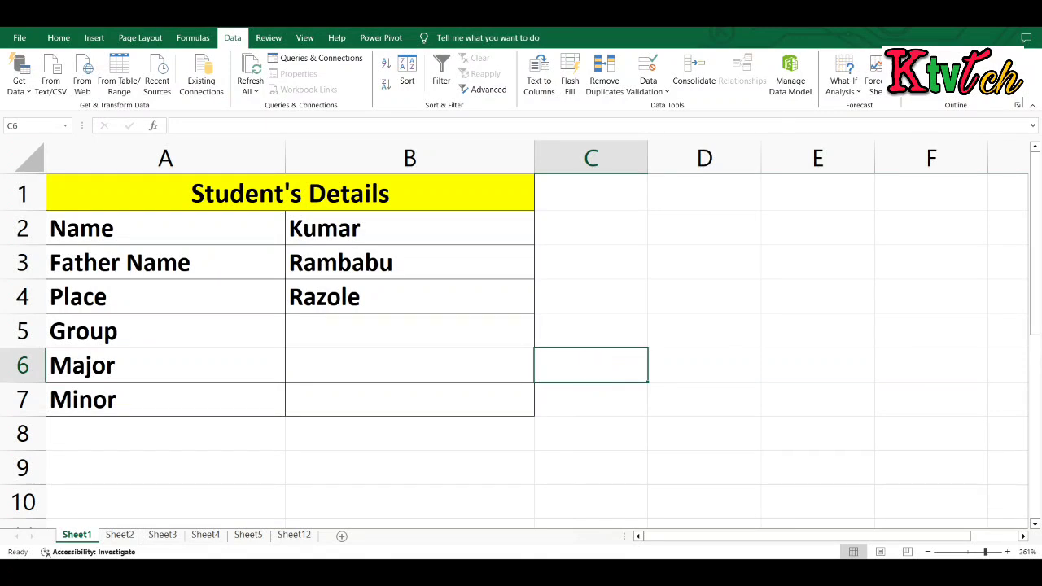
- Change the heading in cell A1 of Sheet2 to Groups and look over the group and subject lists
{"action": "left_click", "coordinate": [119, 535]}
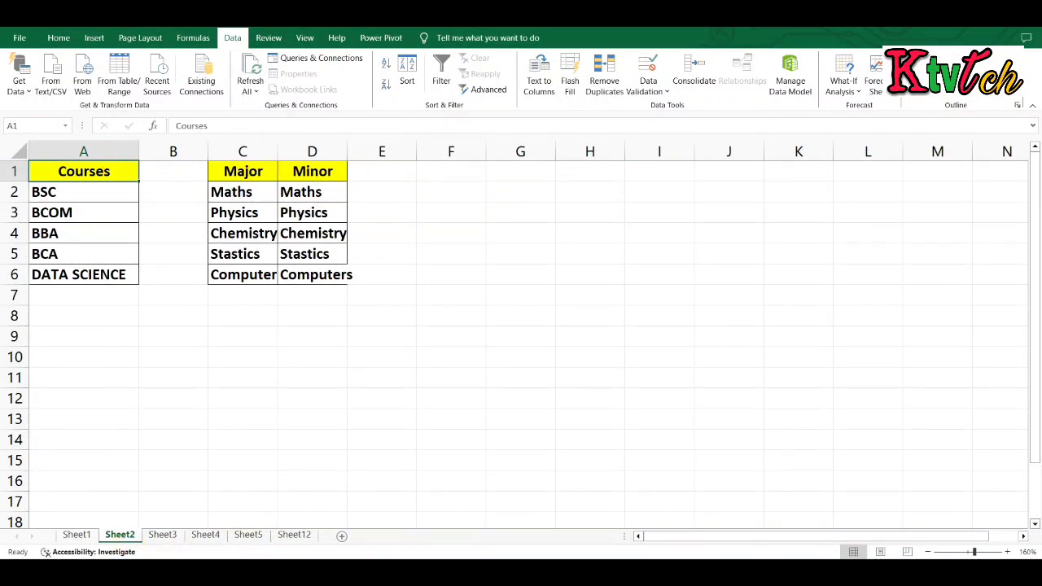
{"action": "type", "text": "G"}
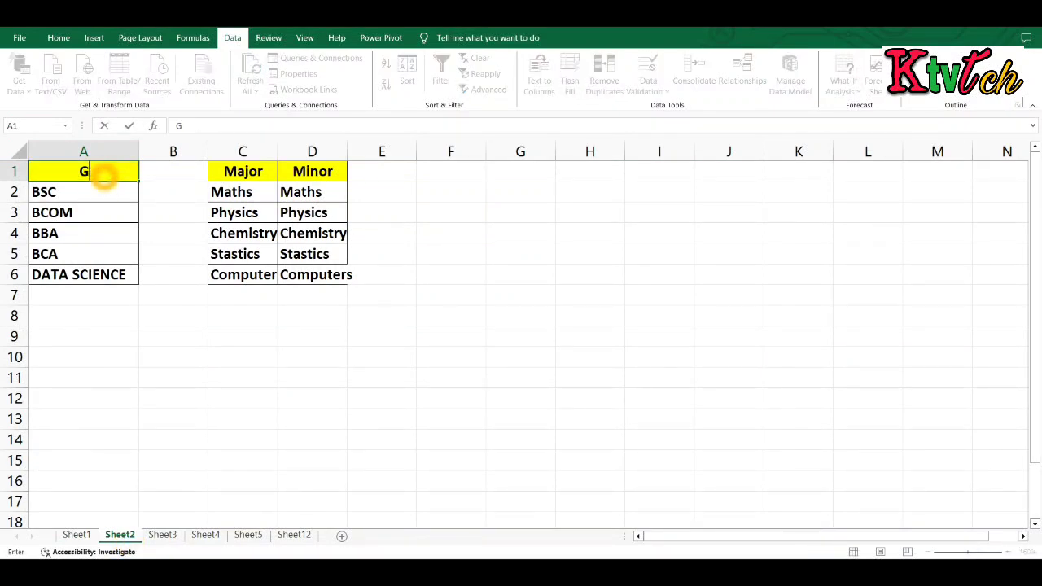
{"action": "type", "text": "roups"}
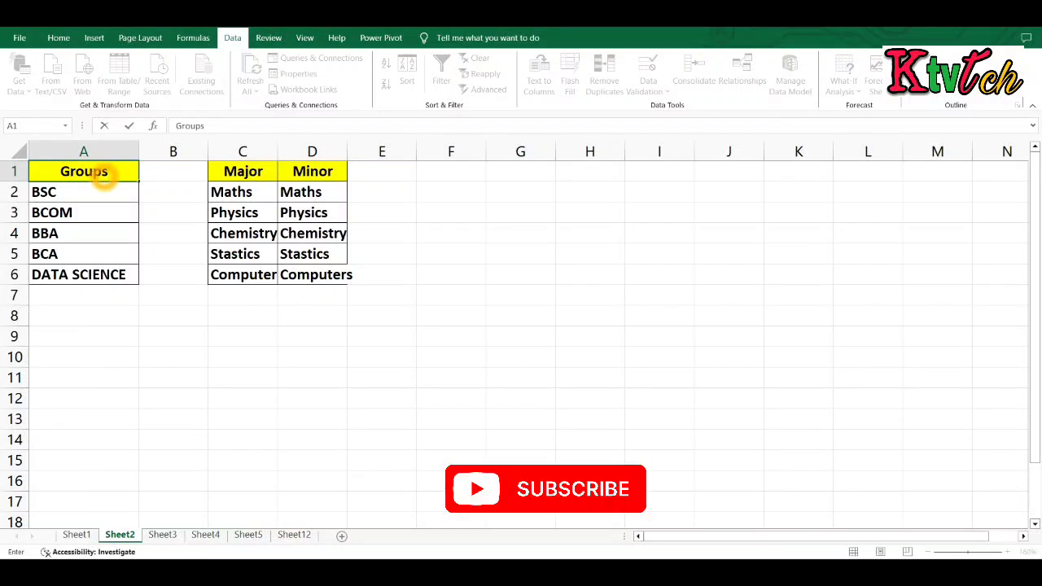
{"action": "left_click", "coordinate": [99, 212]}
{"action": "left_click", "coordinate": [85, 256]}
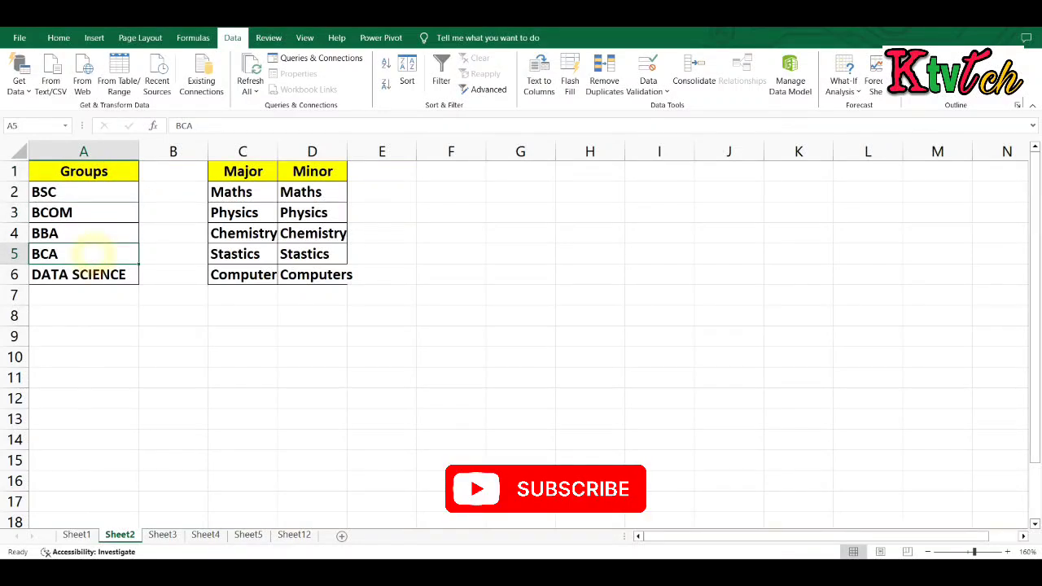
{"action": "left_click", "coordinate": [91, 273]}
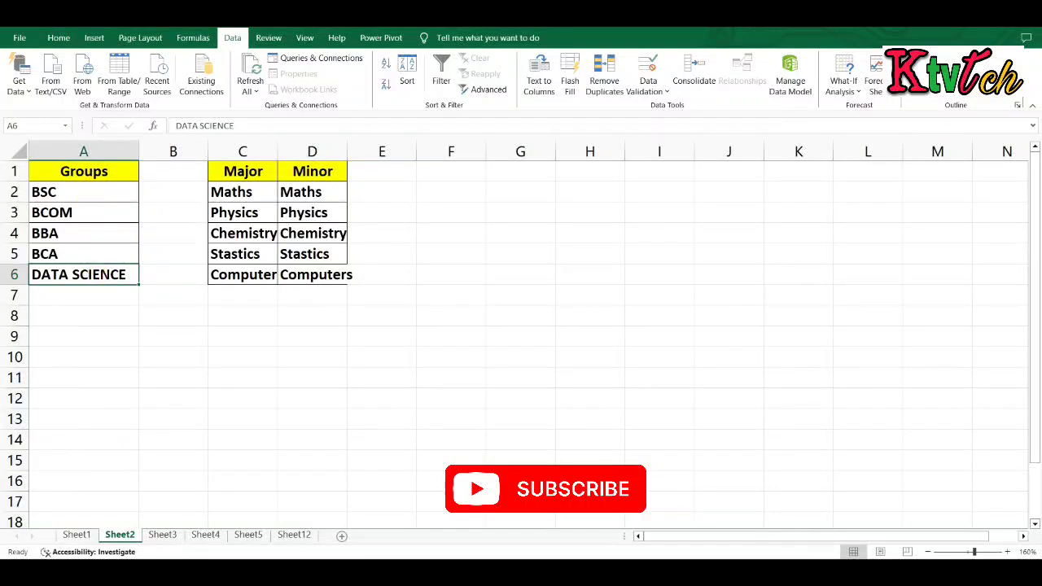
{"action": "left_click", "coordinate": [249, 193]}
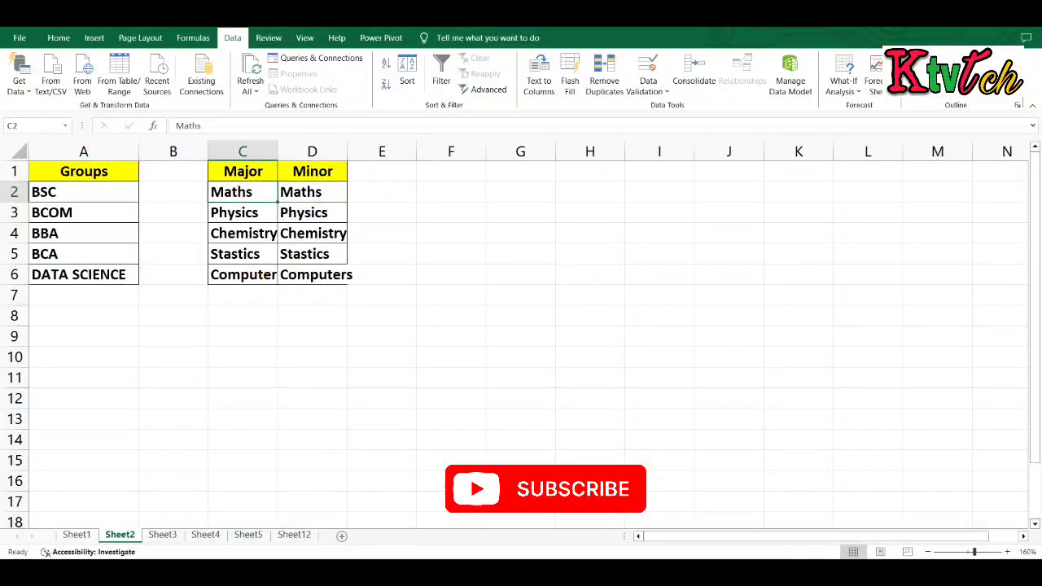
- Set the data validation of the Group value cell B5 on Sheet1 to allow a List
{"action": "left_click", "coordinate": [85, 535]}
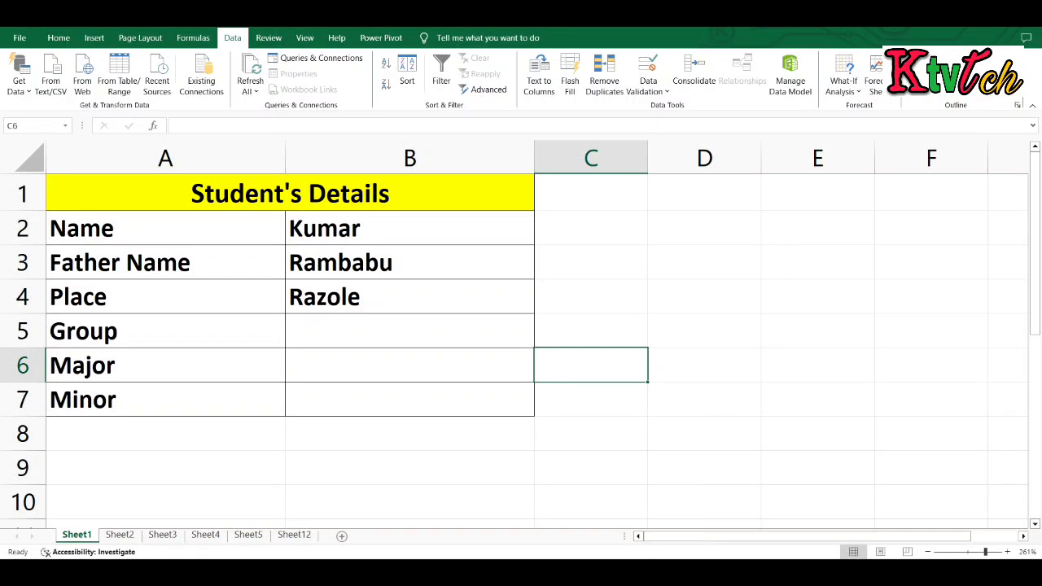
{"action": "left_click", "coordinate": [153, 341]}
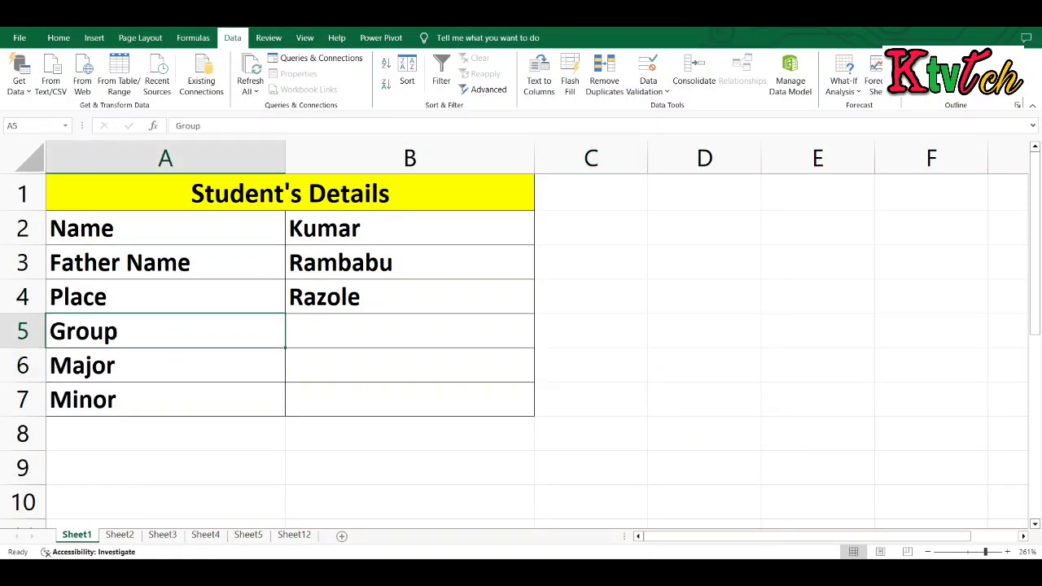
{"action": "left_click", "coordinate": [346, 327]}
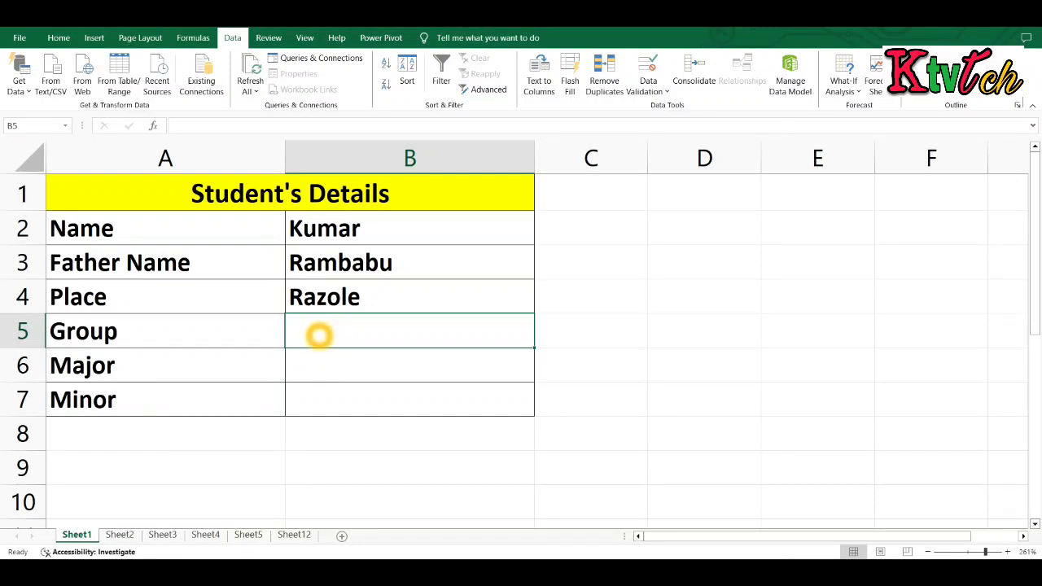
{"action": "left_click", "coordinate": [233, 38]}
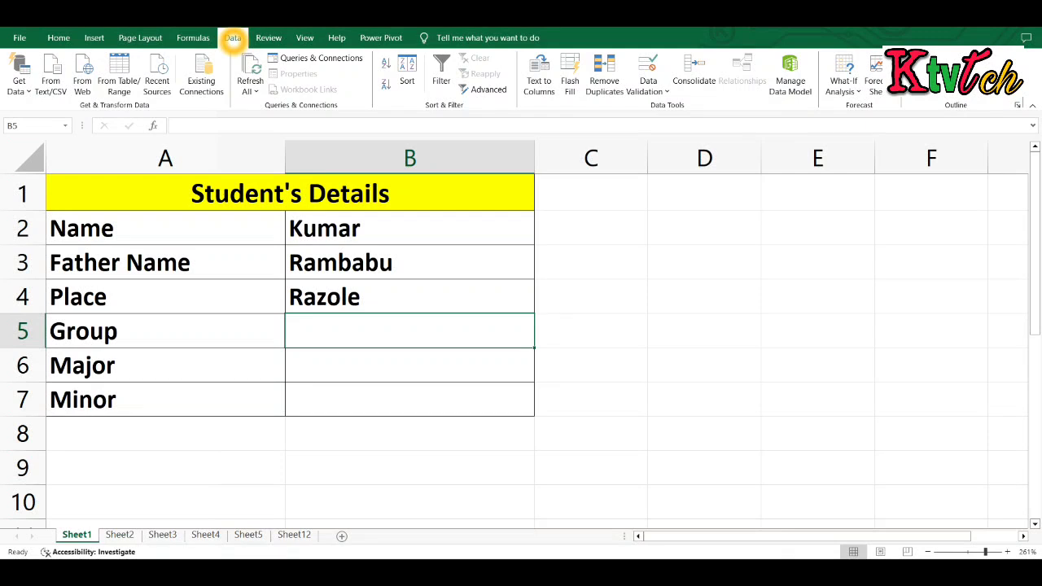
{"action": "left_click", "coordinate": [648, 69]}
{"action": "left_click", "coordinate": [647, 88]}
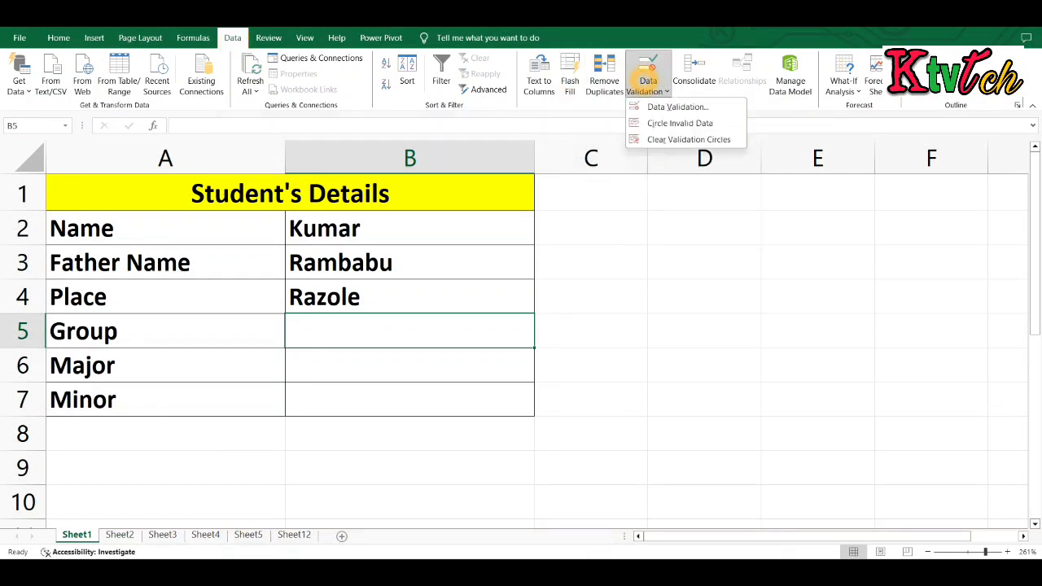
{"action": "left_click", "coordinate": [677, 106]}
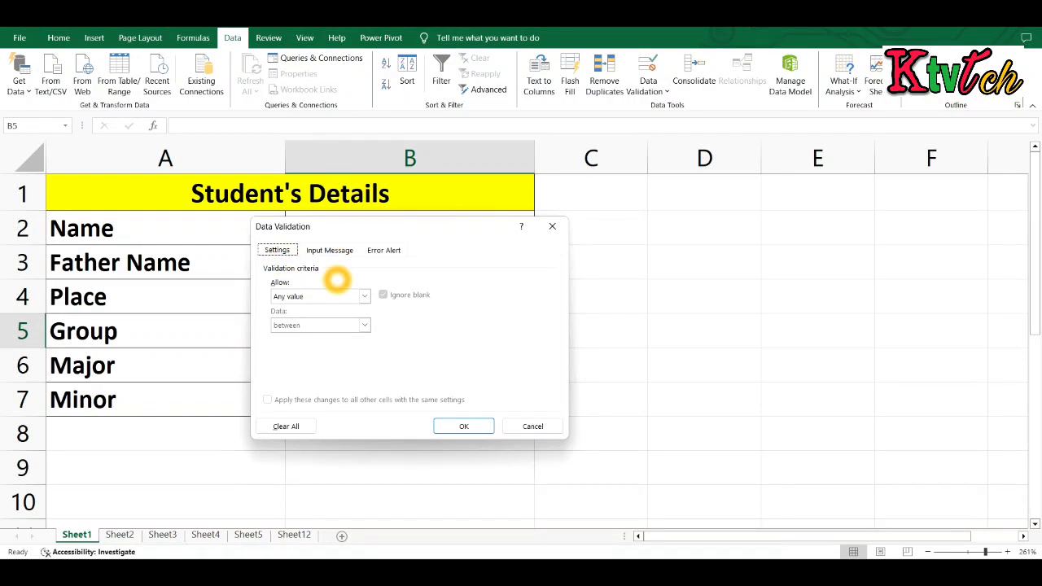
{"action": "left_click", "coordinate": [364, 296]}
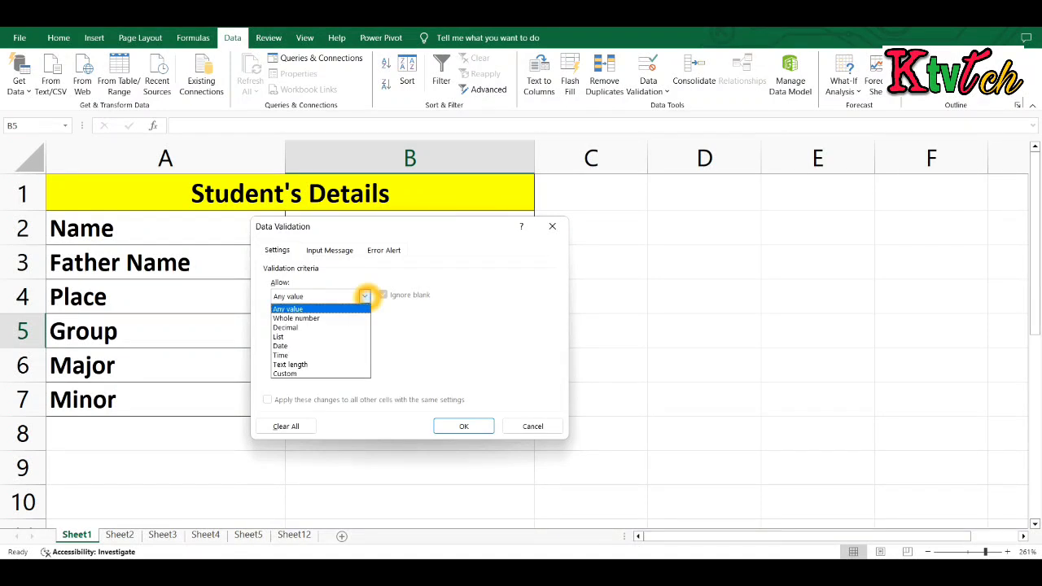
{"action": "left_click", "coordinate": [345, 335]}
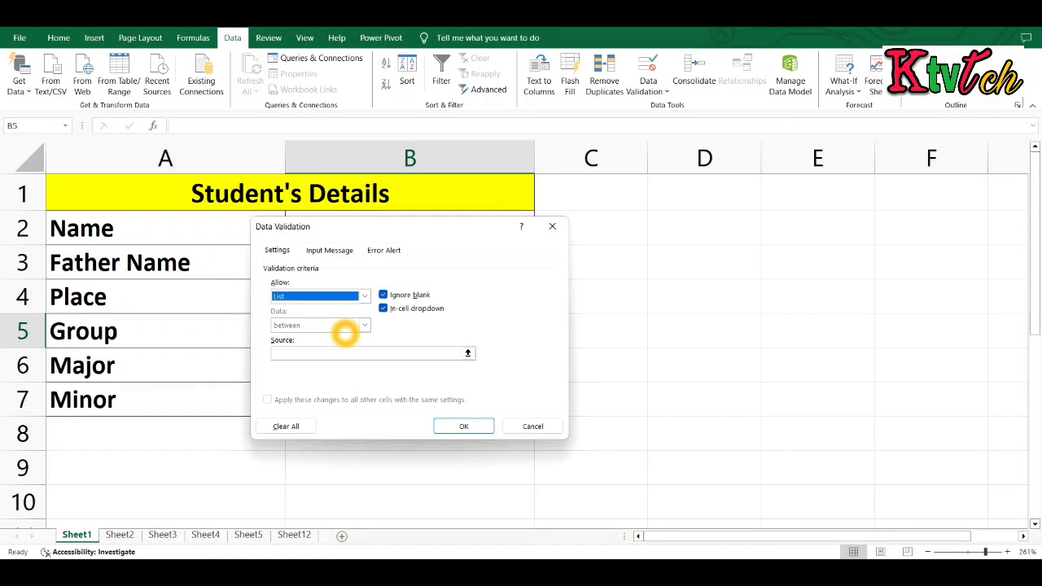
- Use the group names in Sheet2 cells A2:A6 as the list source for B5 and apply the validation
{"action": "left_click", "coordinate": [322, 355]}
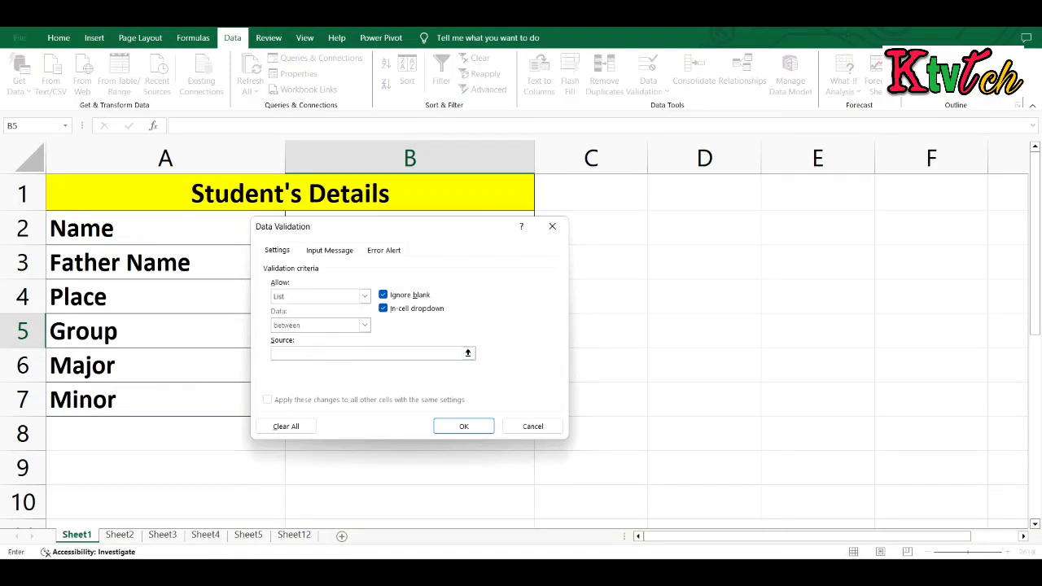
{"action": "left_click_drag", "start_coordinate": [405, 225], "coordinate": [733, 220]}
{"action": "left_click", "coordinate": [638, 344]}
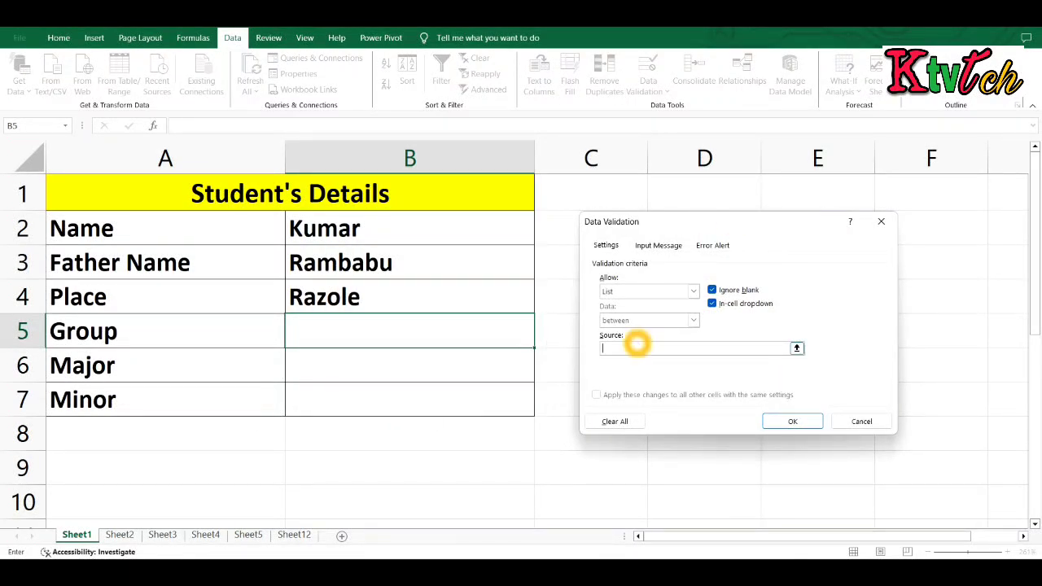
{"action": "left_click", "coordinate": [120, 534]}
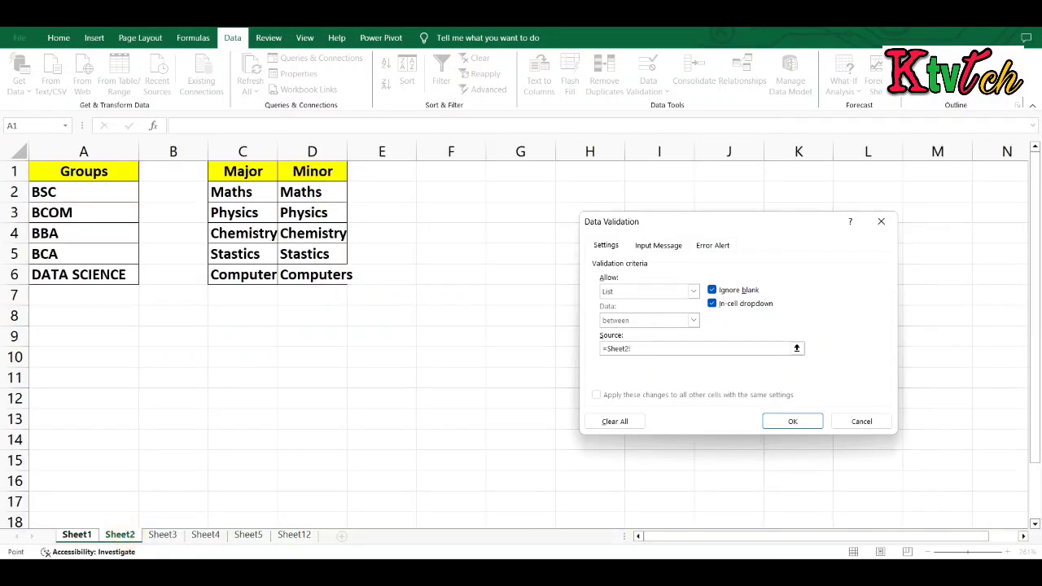
{"action": "left_click", "coordinate": [96, 196]}
{"action": "left_click_drag", "start_coordinate": [96, 195], "coordinate": [81, 275]}
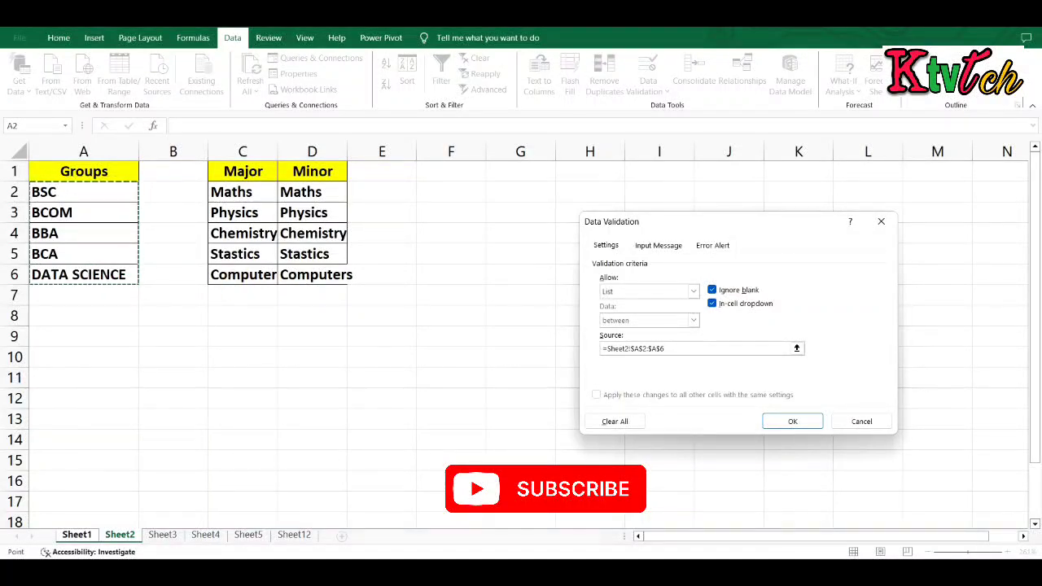
{"action": "left_click", "coordinate": [792, 421]}
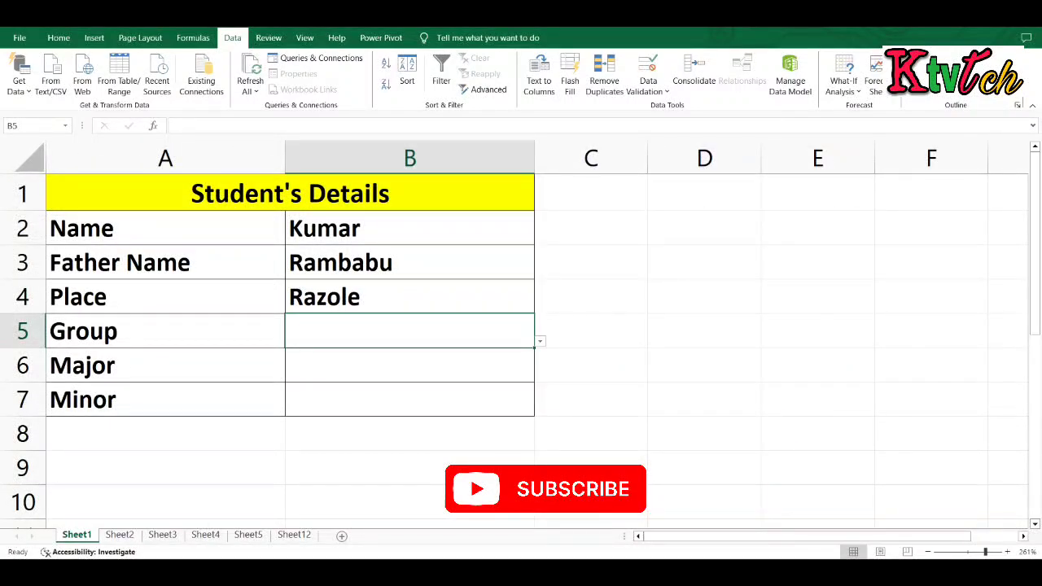
- Set the data validation of the Major value cell B6 to allow a List
{"action": "left_click", "coordinate": [515, 369]}
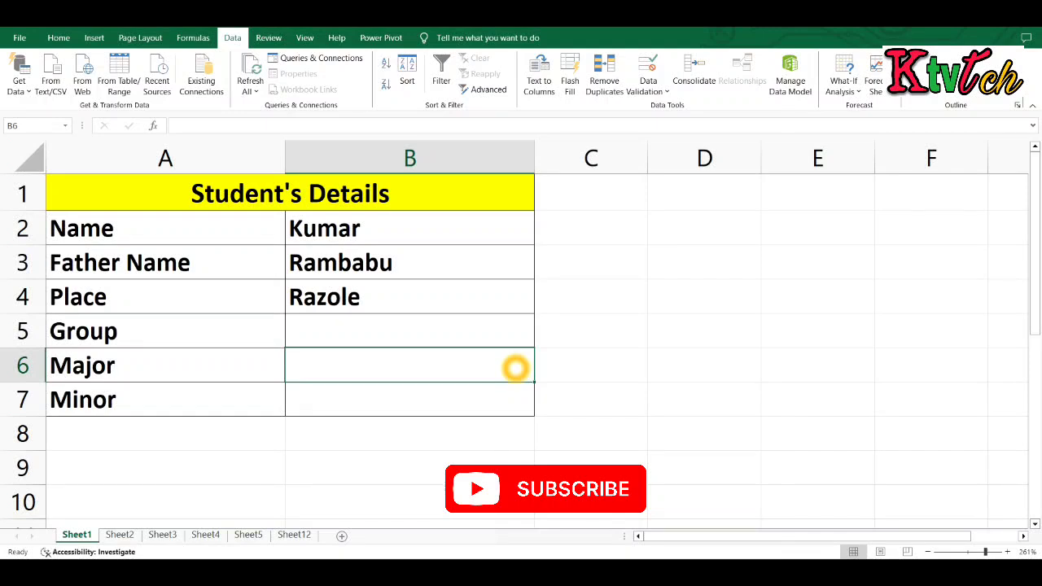
{"action": "double_click", "coordinate": [516, 369]}
{"action": "left_click_drag", "start_coordinate": [506, 394], "coordinate": [506, 370]}
{"action": "left_click", "coordinate": [508, 368]}
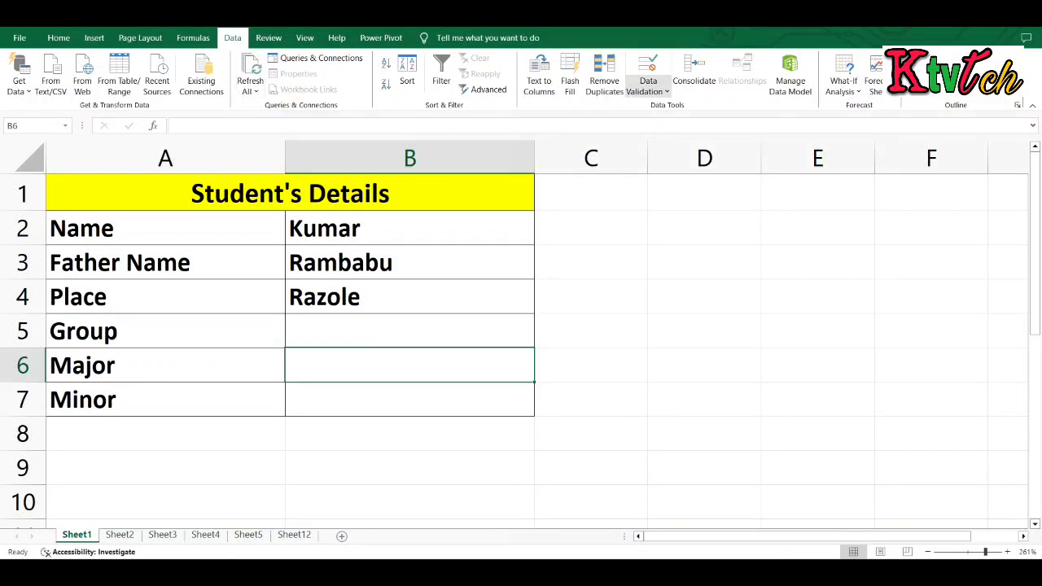
{"action": "left_click", "coordinate": [644, 90]}
{"action": "left_click", "coordinate": [642, 106]}
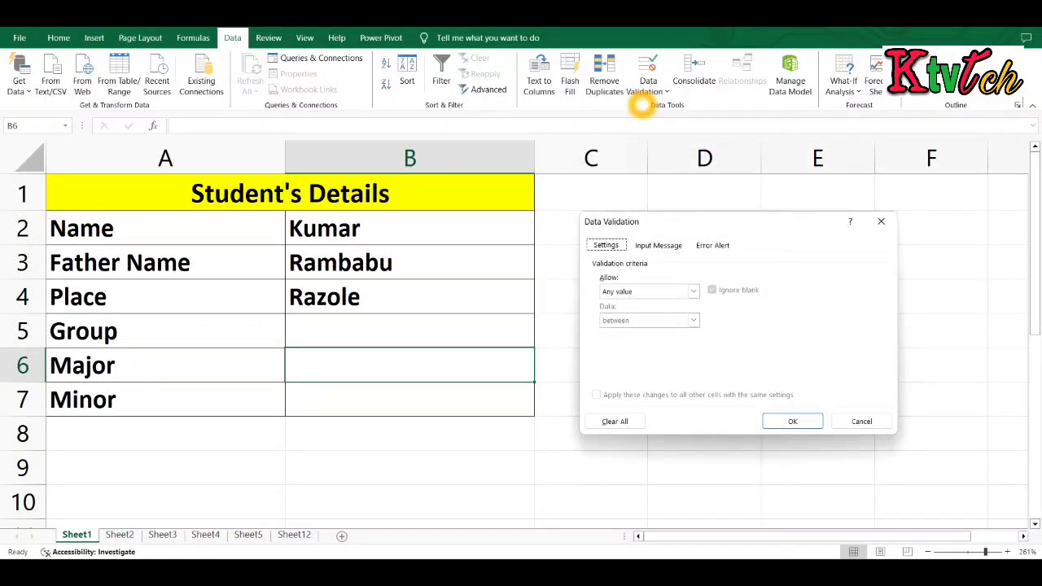
{"action": "left_click", "coordinate": [693, 292]}
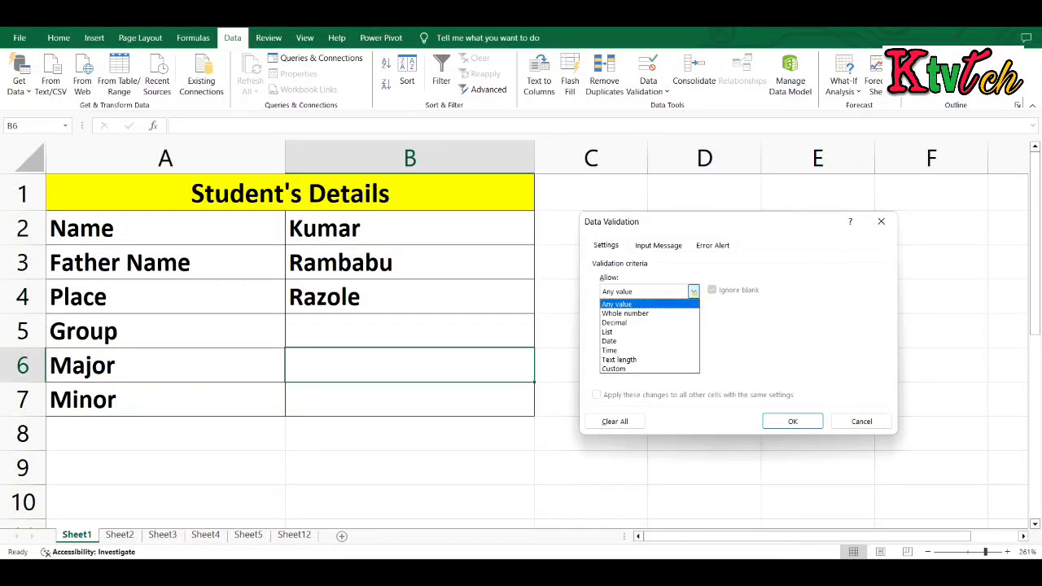
{"action": "left_click", "coordinate": [675, 330]}
{"action": "left_click", "coordinate": [663, 352]}
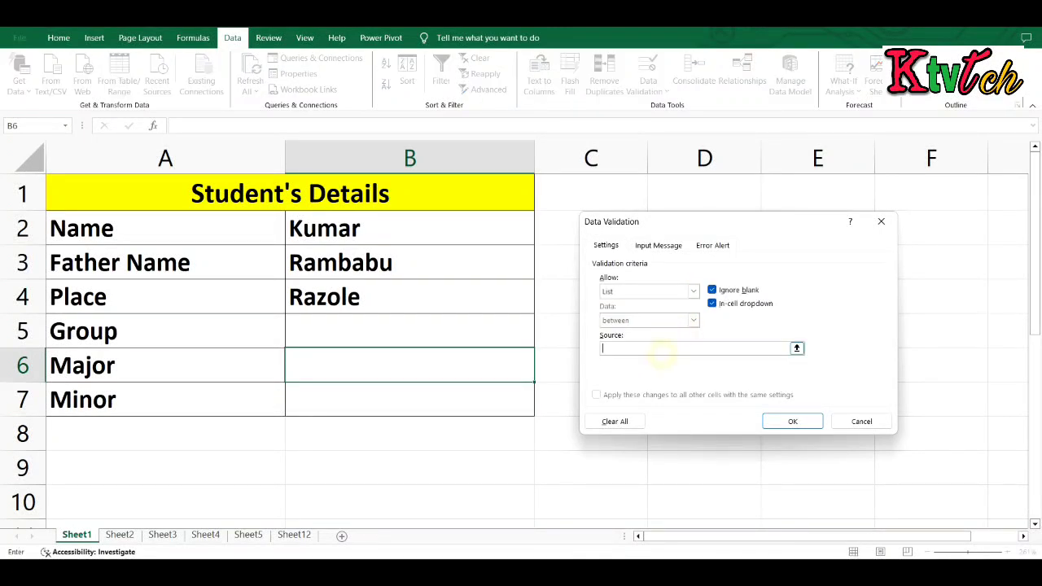
- Use the Major subjects in Sheet2 cells C2:C6 as the list source for B6 and apply the validation
{"action": "left_click", "coordinate": [119, 535]}
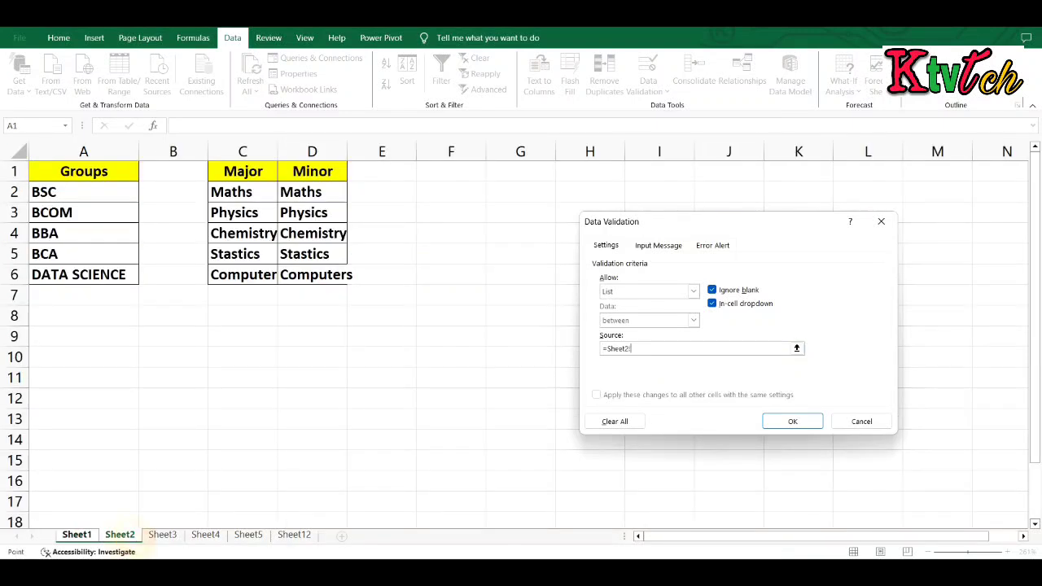
{"action": "left_click", "coordinate": [236, 192]}
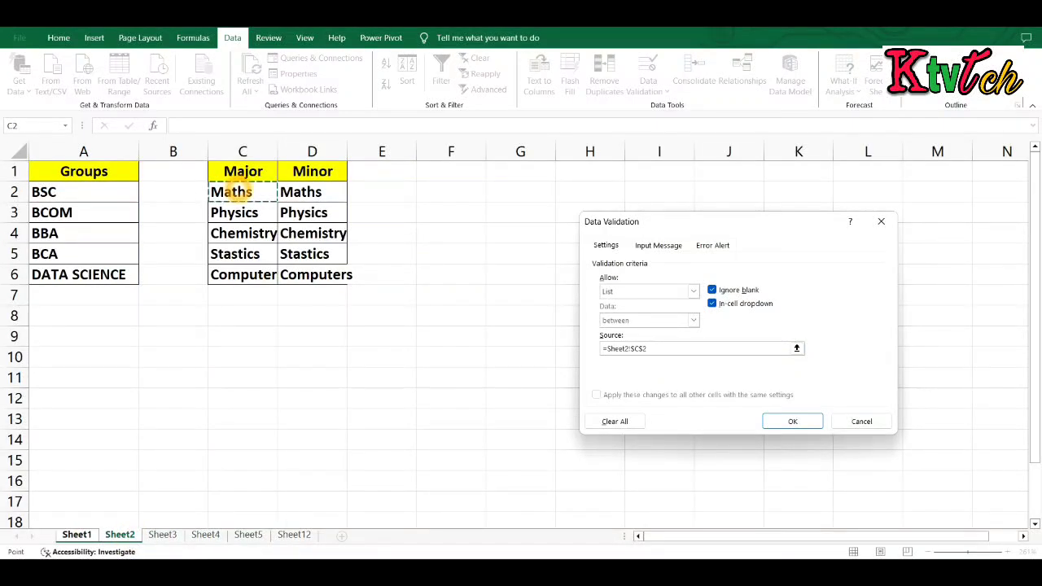
{"action": "key", "text": "shift+Down"}
{"action": "key", "text": "shift+Down"}
{"action": "key", "text": "shift+Down"}
{"action": "key", "text": "shift+Down"}
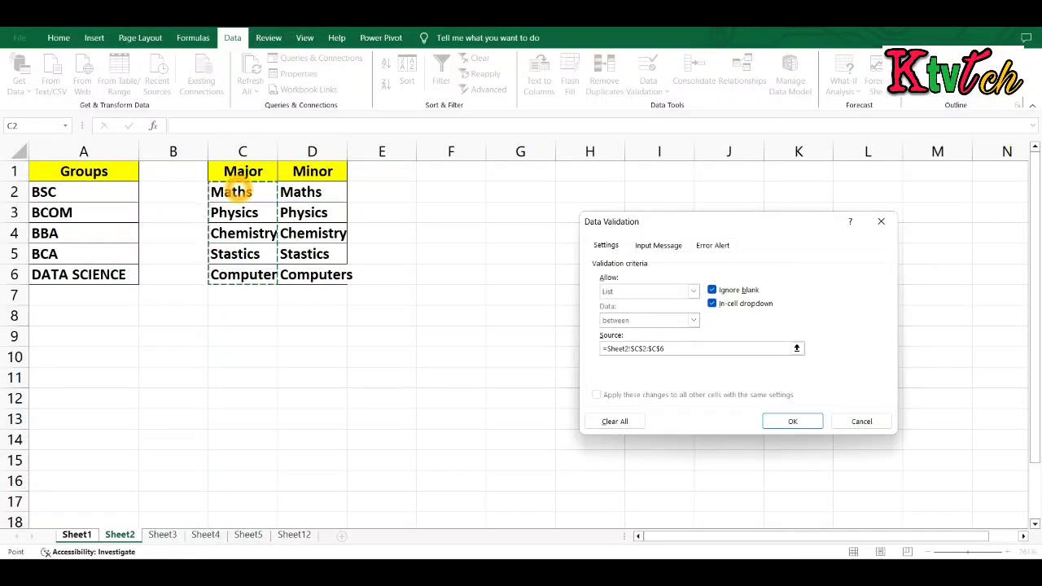
{"action": "left_click", "coordinate": [794, 421]}
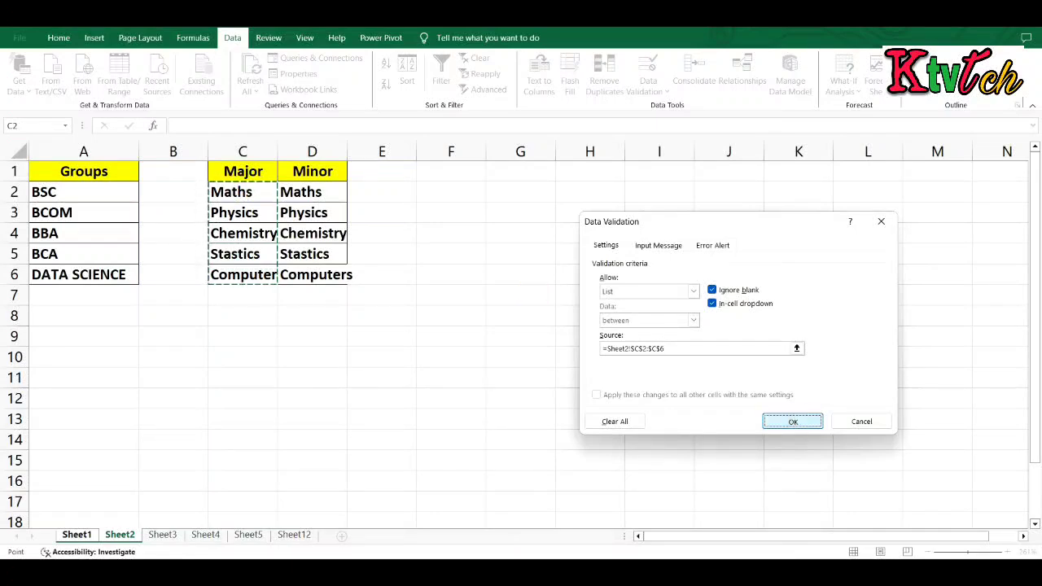
- Add a List data validation to the Minor value cell B7 with Sheet2 cells D2:D6 as its source
{"action": "left_click", "coordinate": [466, 401]}
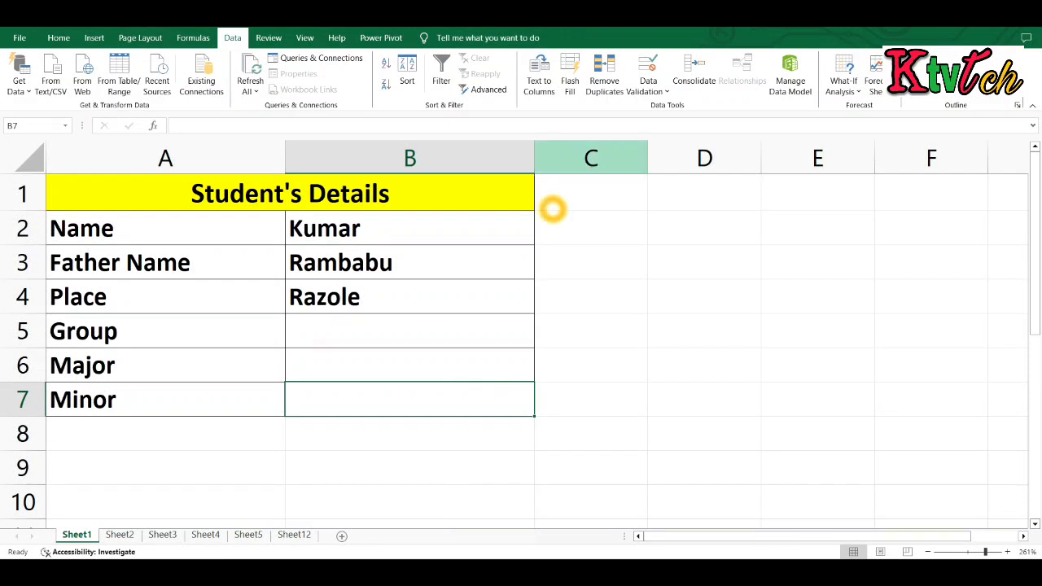
{"action": "left_click", "coordinate": [643, 91]}
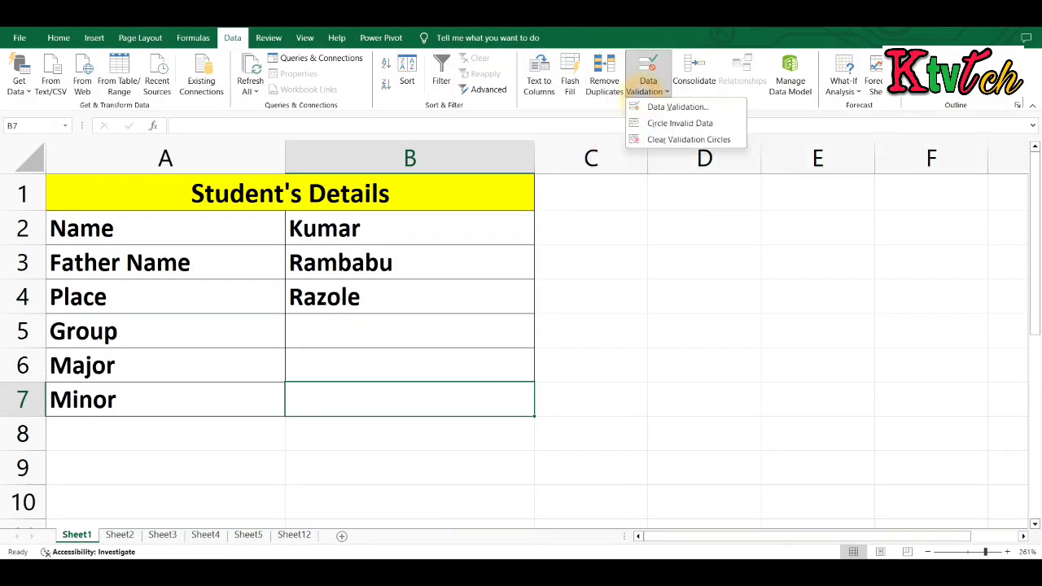
{"action": "left_click", "coordinate": [648, 107]}
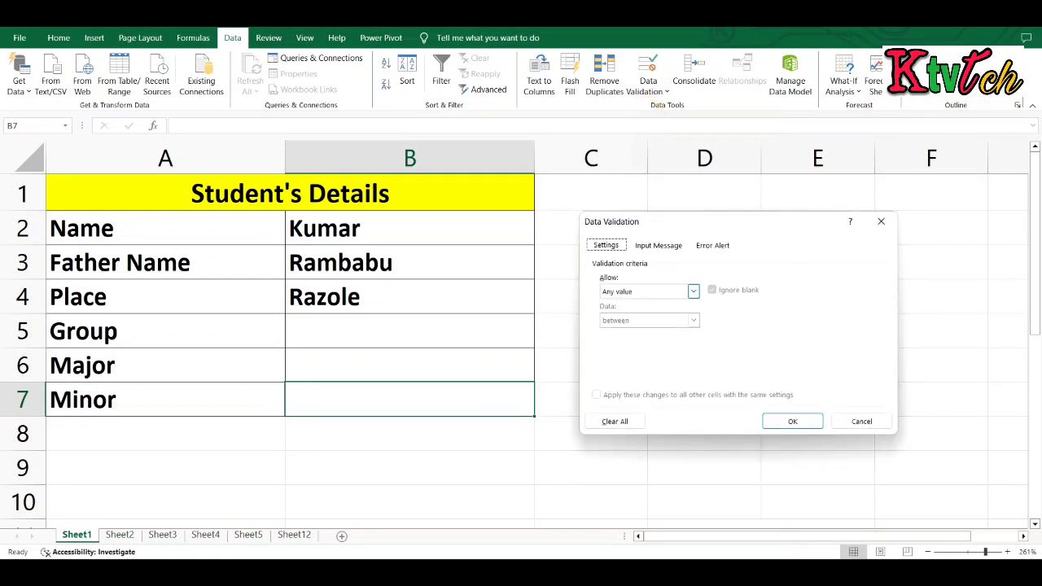
{"action": "left_click", "coordinate": [693, 291]}
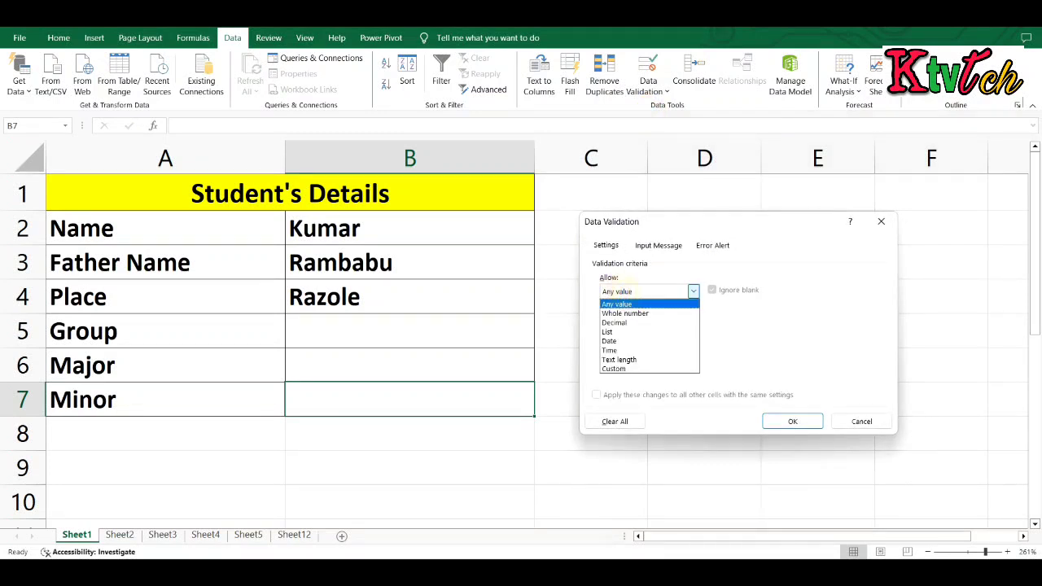
{"action": "left_click", "coordinate": [621, 329]}
{"action": "left_click", "coordinate": [624, 351]}
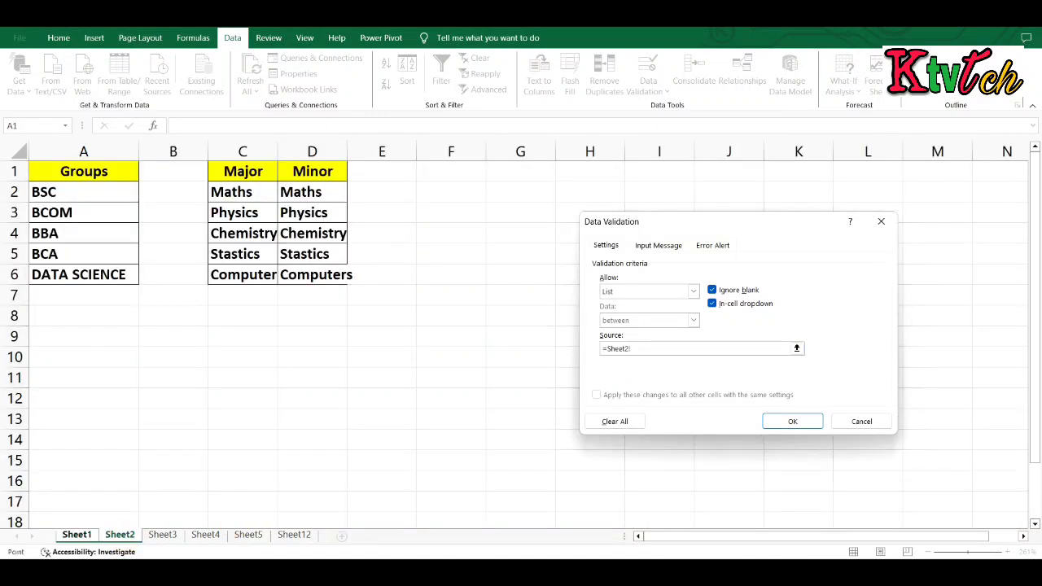
{"action": "left_click_drag", "start_coordinate": [321, 195], "coordinate": [317, 276]}
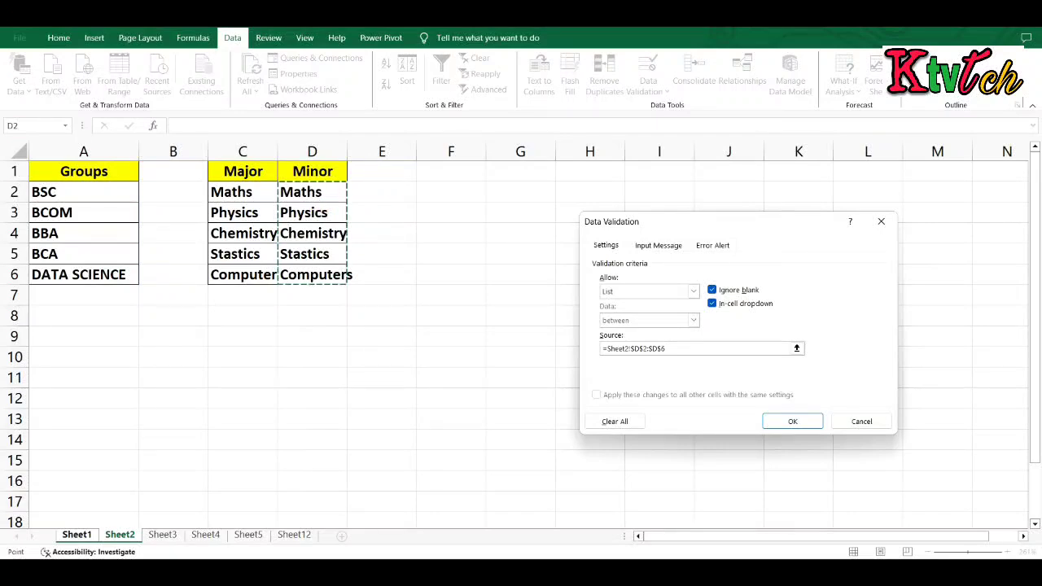
{"action": "left_click", "coordinate": [792, 421]}
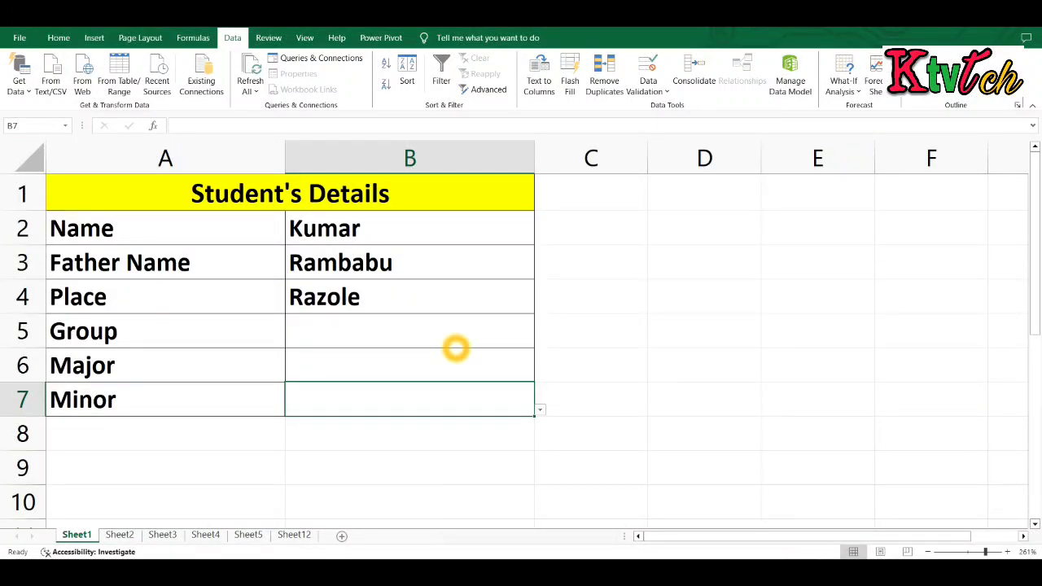
- Choose BBA as the Group in cell B5 and Stastics as the Major in cell B6 from their drop-down lists
{"action": "left_click", "coordinate": [456, 342]}
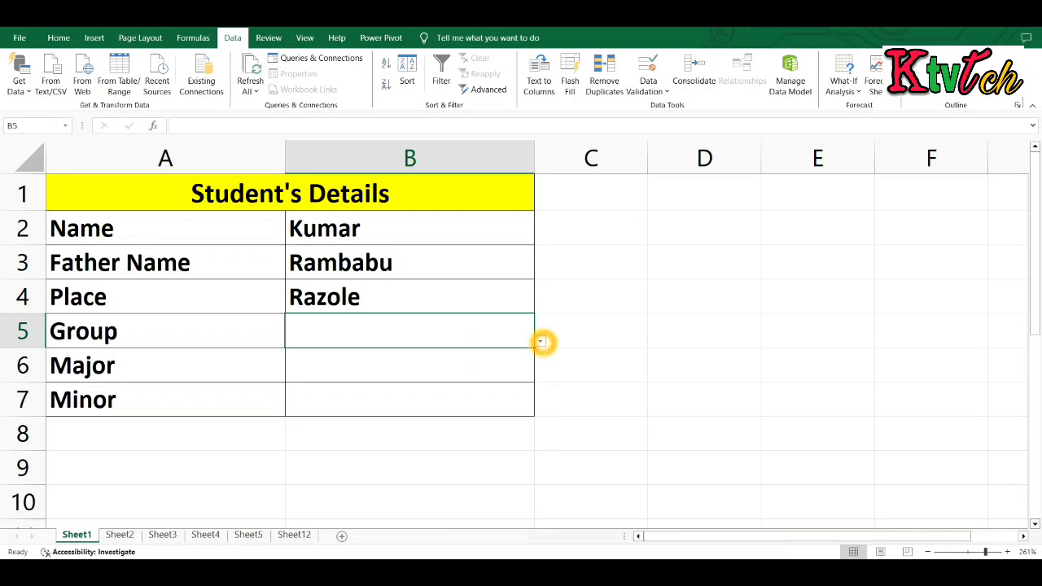
{"action": "left_click", "coordinate": [540, 341]}
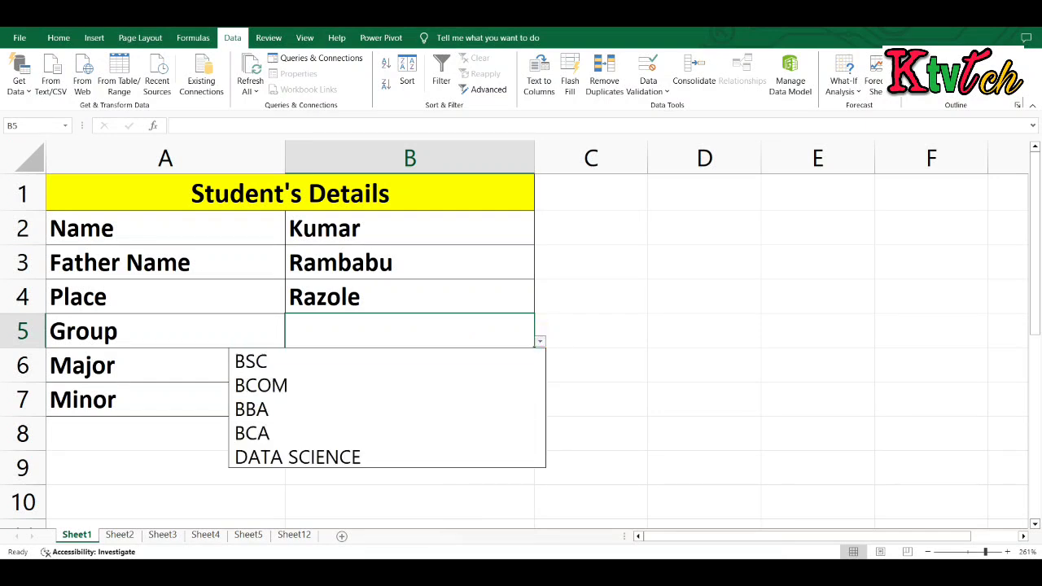
{"action": "left_click", "coordinate": [460, 414]}
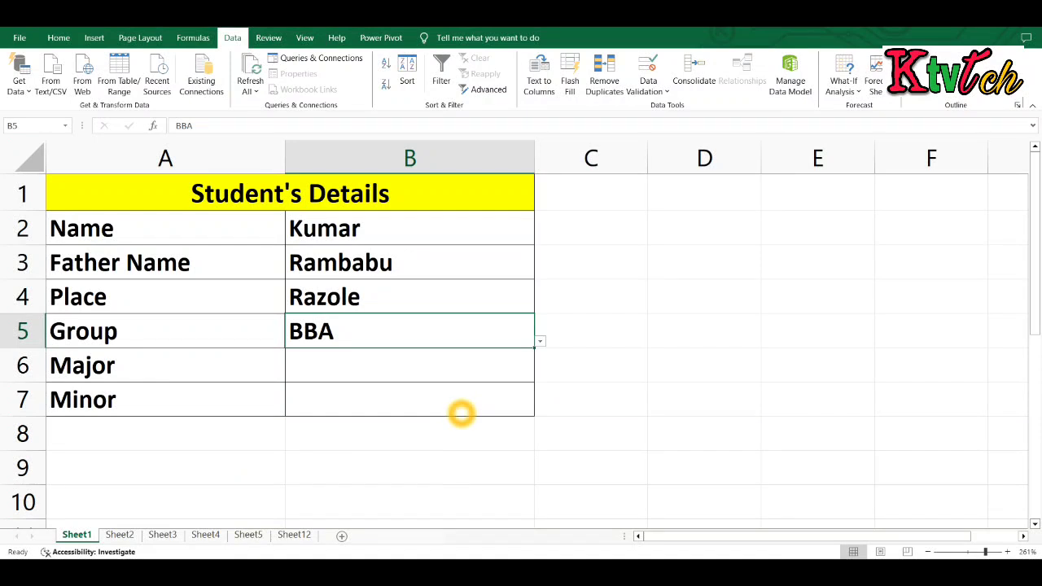
{"action": "left_click", "coordinate": [492, 375]}
{"action": "left_click", "coordinate": [539, 375]}
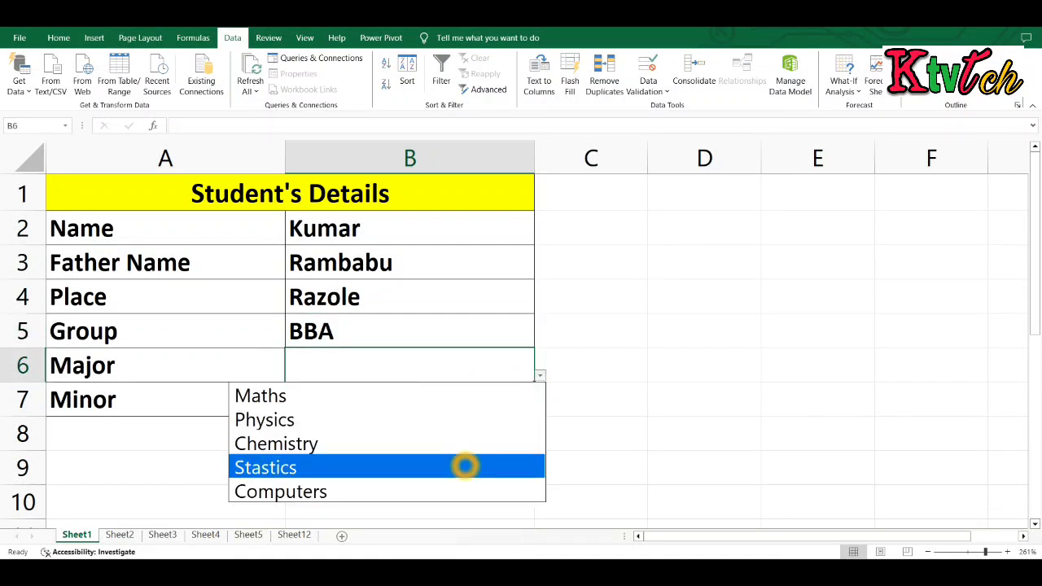
{"action": "left_click", "coordinate": [464, 467]}
- Choose Stastics as the Minor in cell B7 from its drop-down list
{"action": "left_click", "coordinate": [502, 408]}
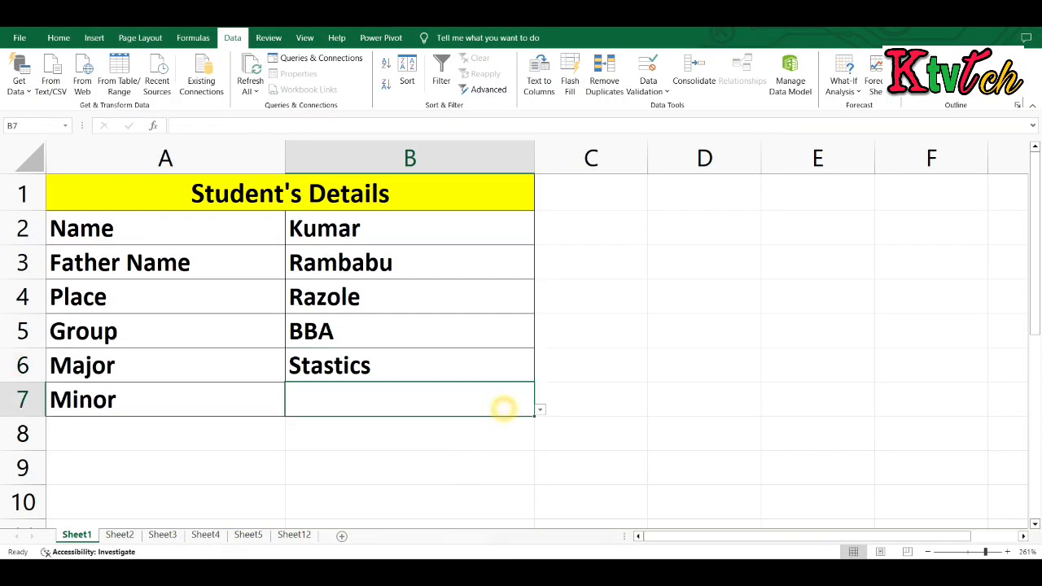
{"action": "left_click", "coordinate": [540, 409]}
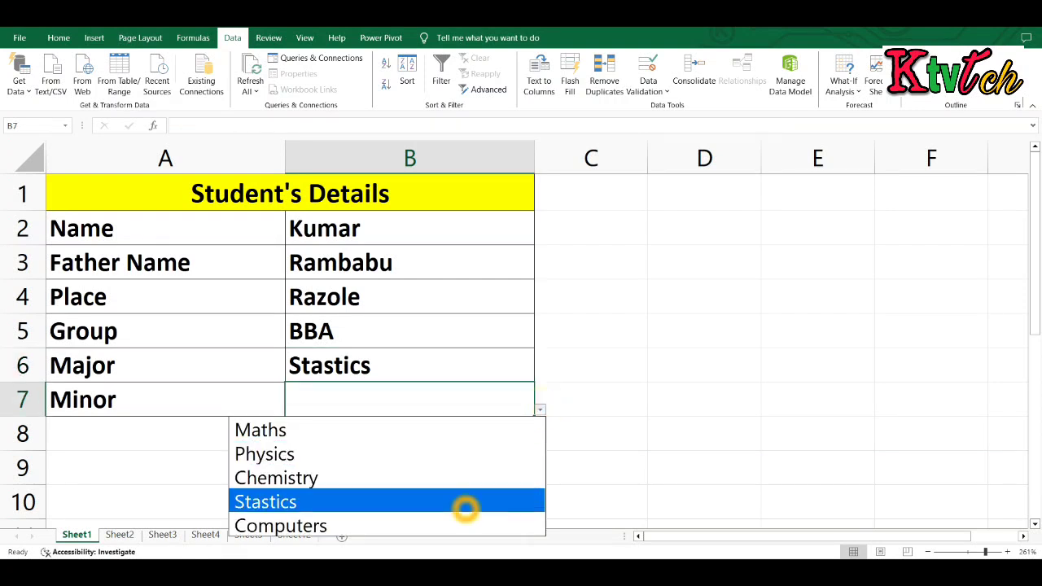
{"action": "left_click", "coordinate": [465, 502]}
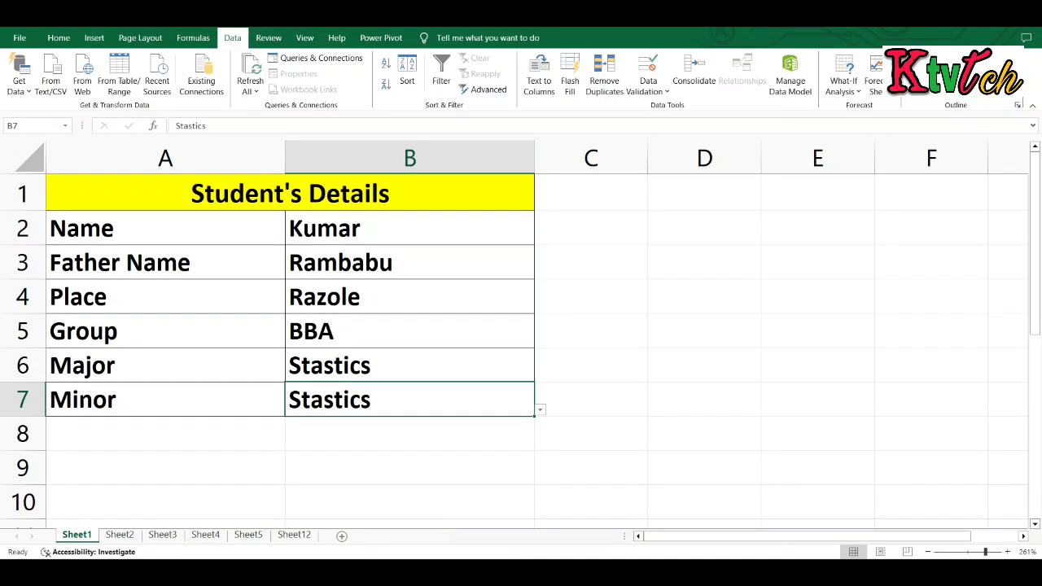
- Change the Group in cell B5 to BCOM using its drop-down list
{"action": "left_click", "coordinate": [512, 339]}
{"action": "left_click", "coordinate": [512, 339]}
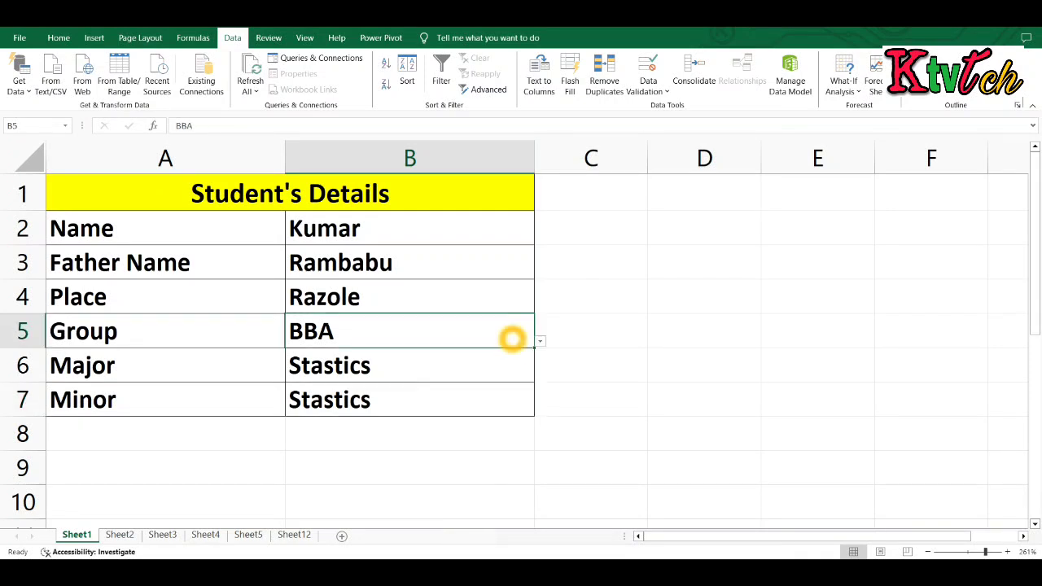
{"action": "key", "text": "alt+Down"}
{"action": "key", "text": "Escape"}
{"action": "key", "text": "alt+Down"}
{"action": "key", "text": "Down"}
{"action": "key", "text": "Down"}
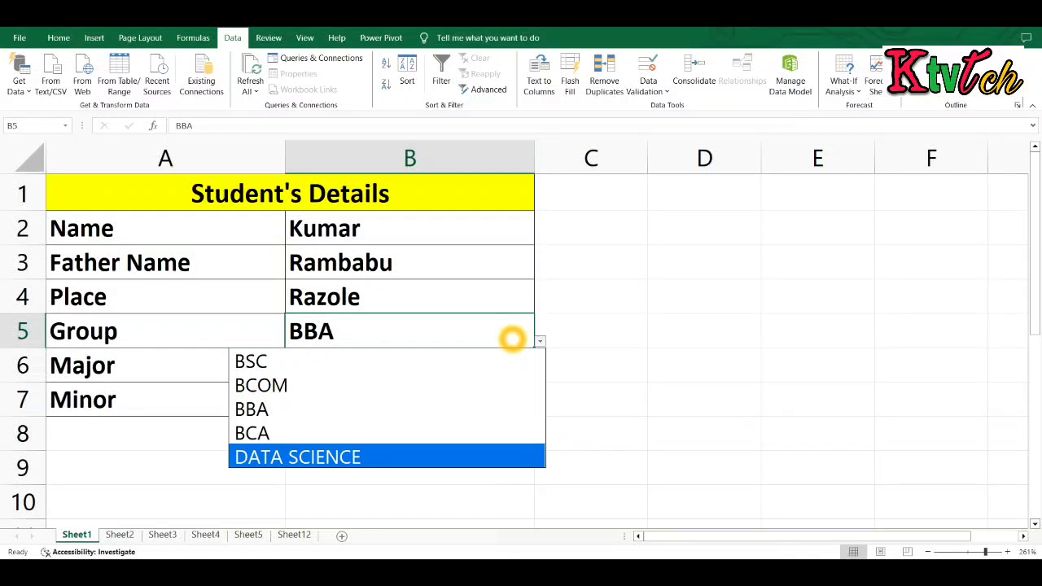
{"action": "key", "text": "Up"}
{"action": "key", "text": "Up"}
{"action": "key", "text": "Up"}
{"action": "key", "text": "Up"}
{"action": "key", "text": "Down"}
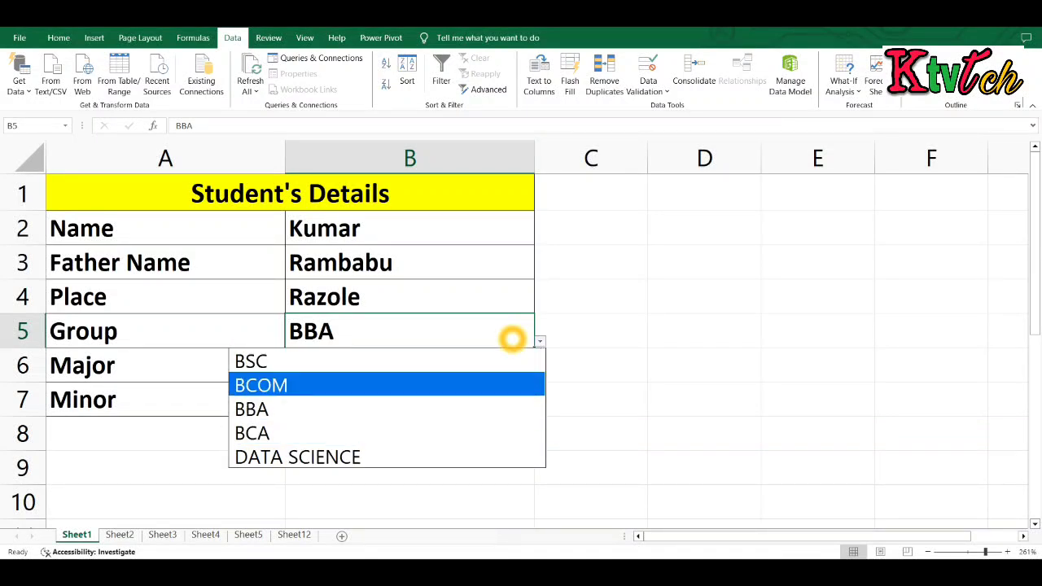
{"action": "key", "text": "Return"}
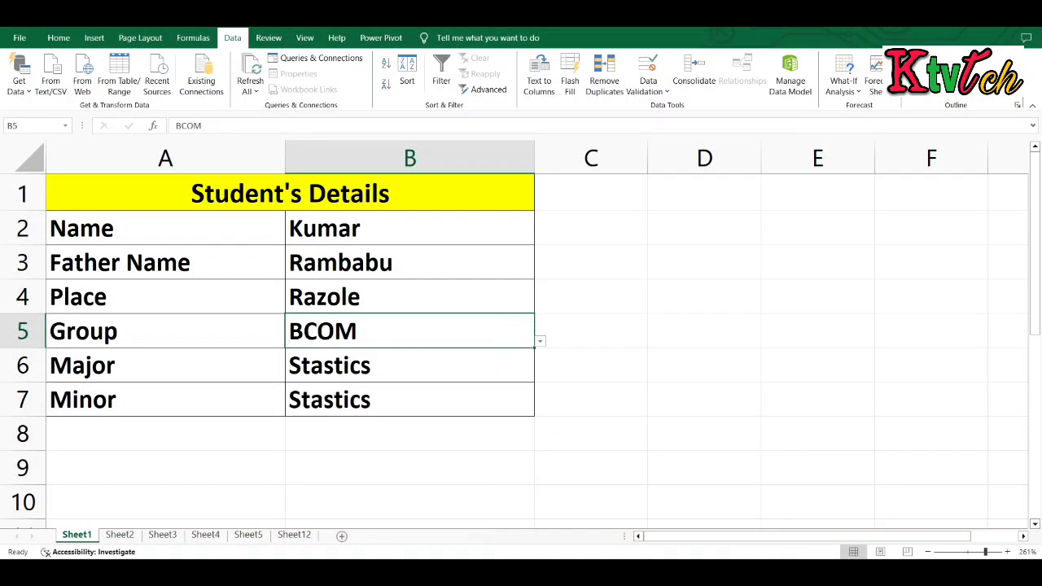
{"action": "left_click", "coordinate": [506, 366]}
{"action": "left_click", "coordinate": [499, 393]}
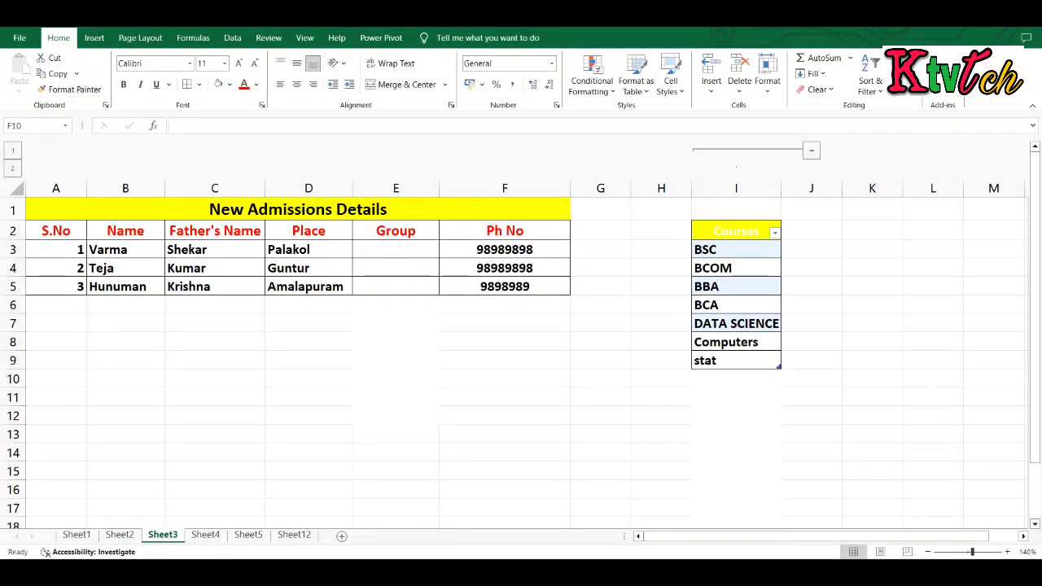
- Set the data validation of the first Group cell E3 in Sheet3's New Admissions Details table to allow a List
{"action": "left_click", "coordinate": [381, 251]}
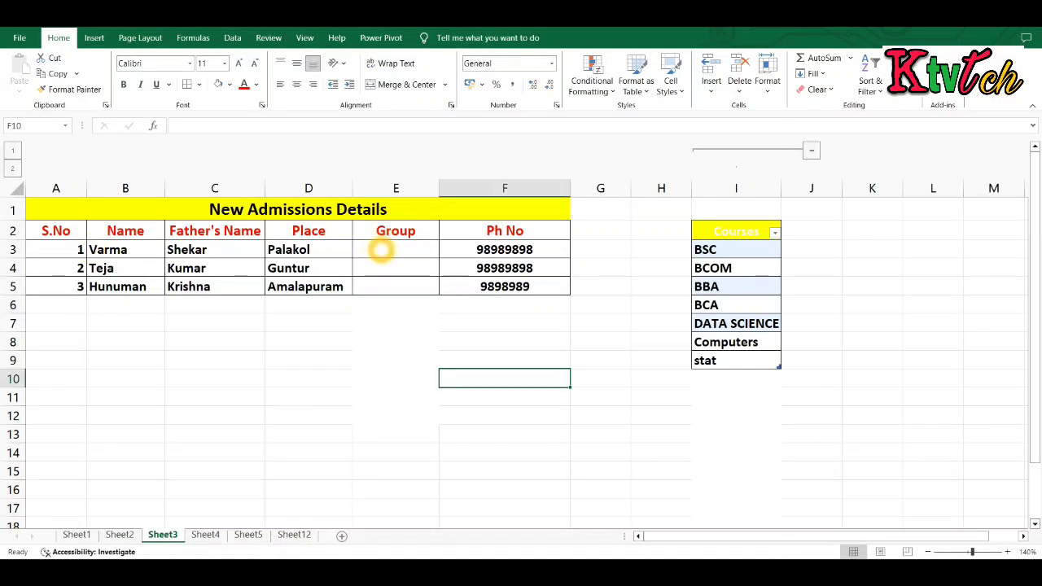
{"action": "left_click", "coordinate": [381, 251]}
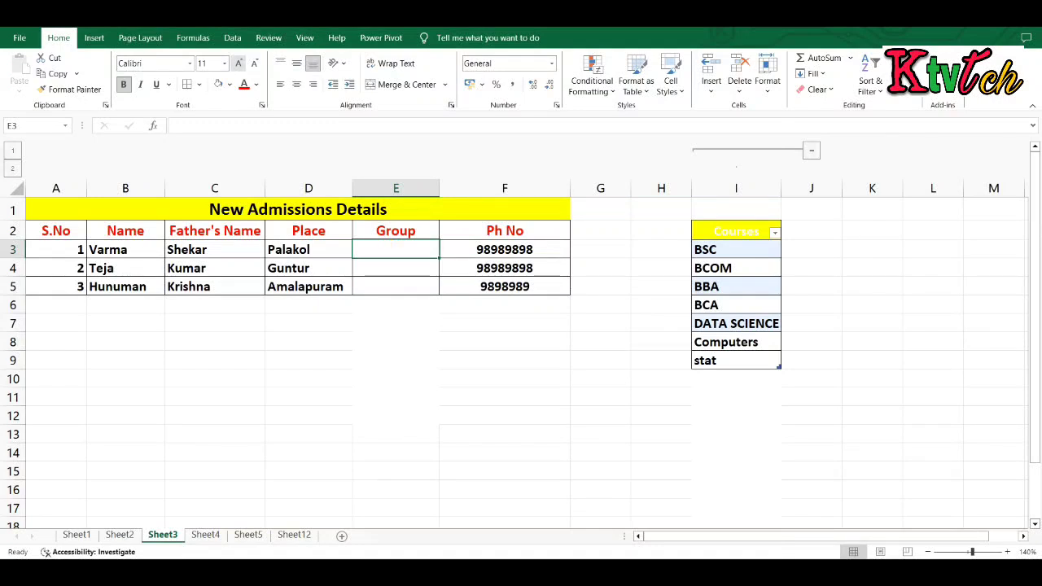
{"action": "left_click", "coordinate": [232, 37]}
{"action": "left_click", "coordinate": [457, 91]}
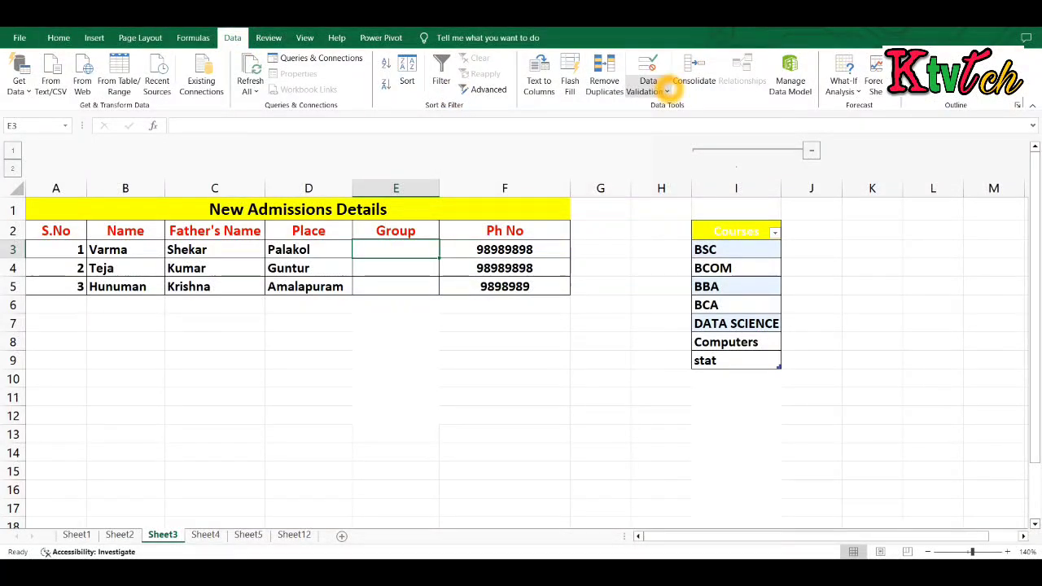
{"action": "left_click", "coordinate": [650, 86]}
{"action": "left_click", "coordinate": [663, 108]}
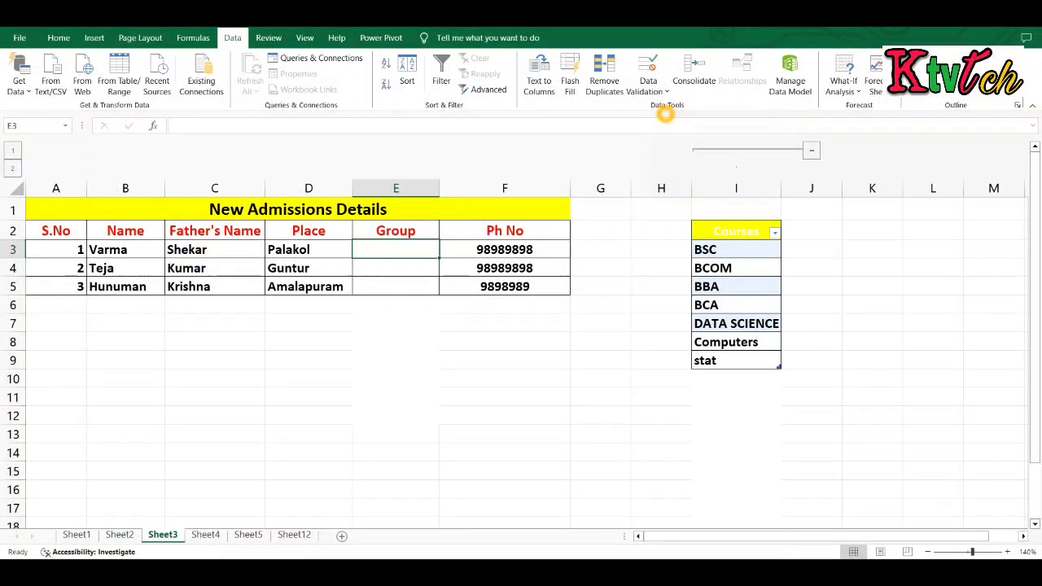
{"action": "left_click", "coordinate": [633, 292]}
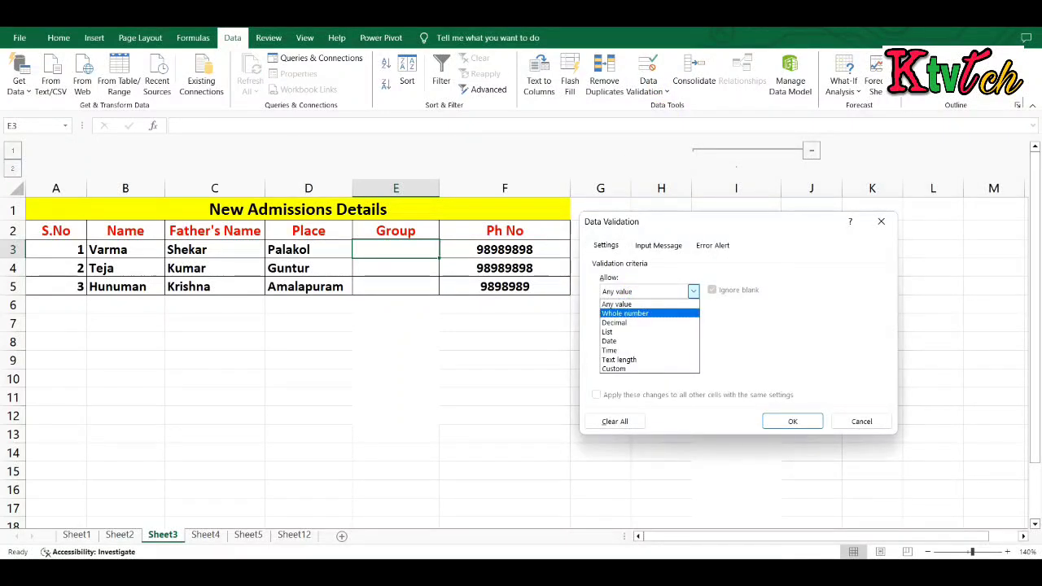
{"action": "left_click", "coordinate": [630, 331]}
{"action": "left_click", "coordinate": [654, 348]}
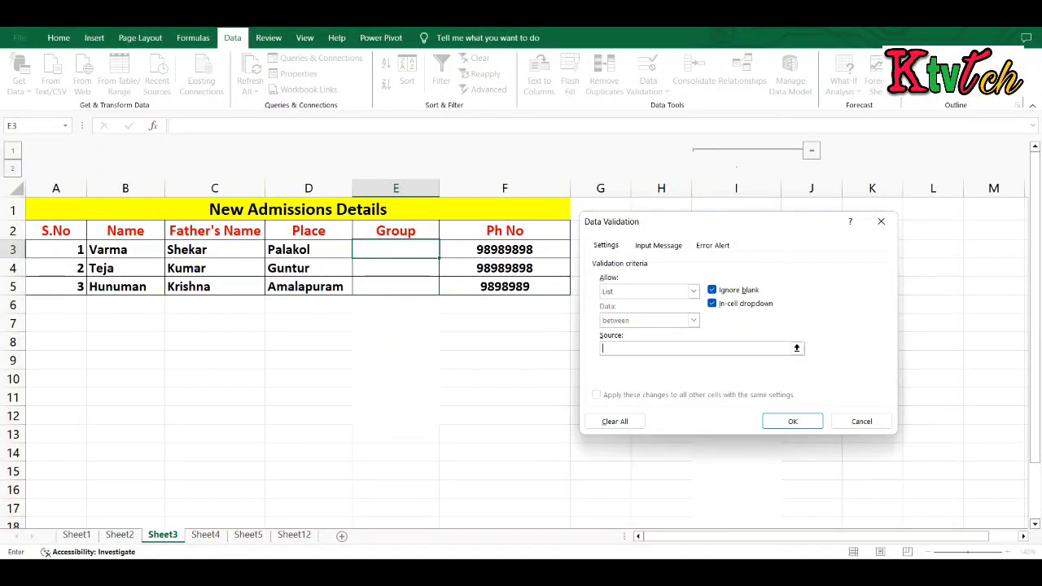
- Use the course names in cells I3:I9 as the list source for E3 and apply the validation
{"action": "left_click_drag", "start_coordinate": [668, 216], "coordinate": [313, 268]}
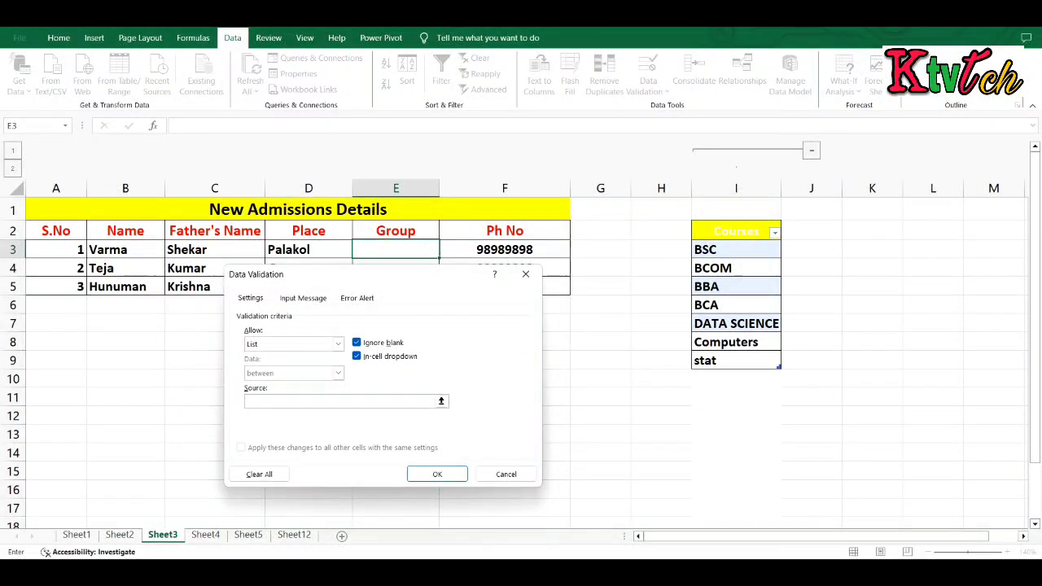
{"action": "left_click", "coordinate": [705, 249]}
{"action": "key", "text": "shift+Down"}
{"action": "key", "text": "shift+Down"}
{"action": "key", "text": "shift+Down"}
{"action": "key", "text": "shift+Down"}
{"action": "key", "text": "shift+Down"}
{"action": "key", "text": "shift+Down"}
{"action": "key", "text": "shift+Down"}
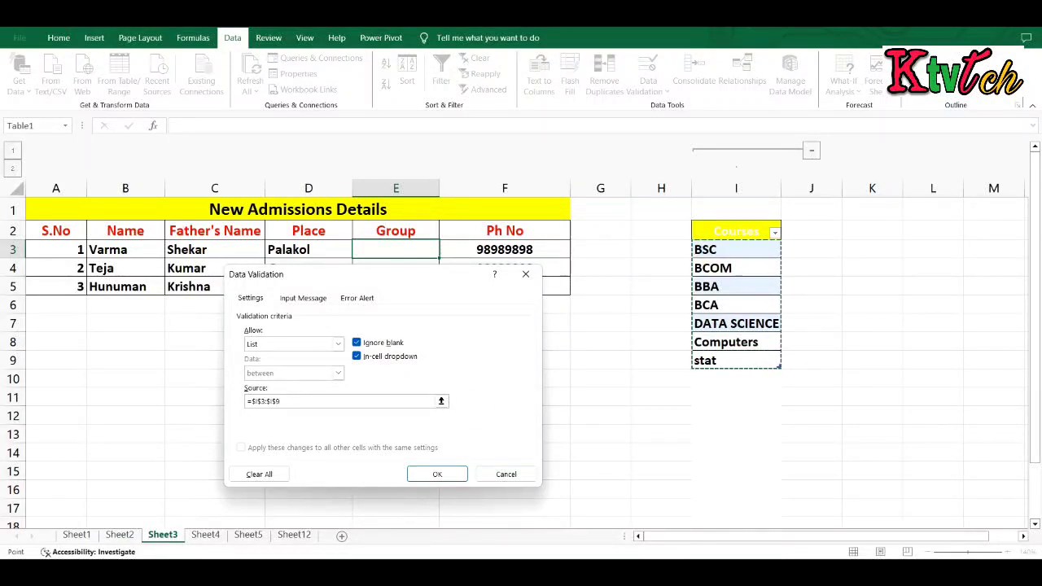
{"action": "left_click", "coordinate": [449, 475]}
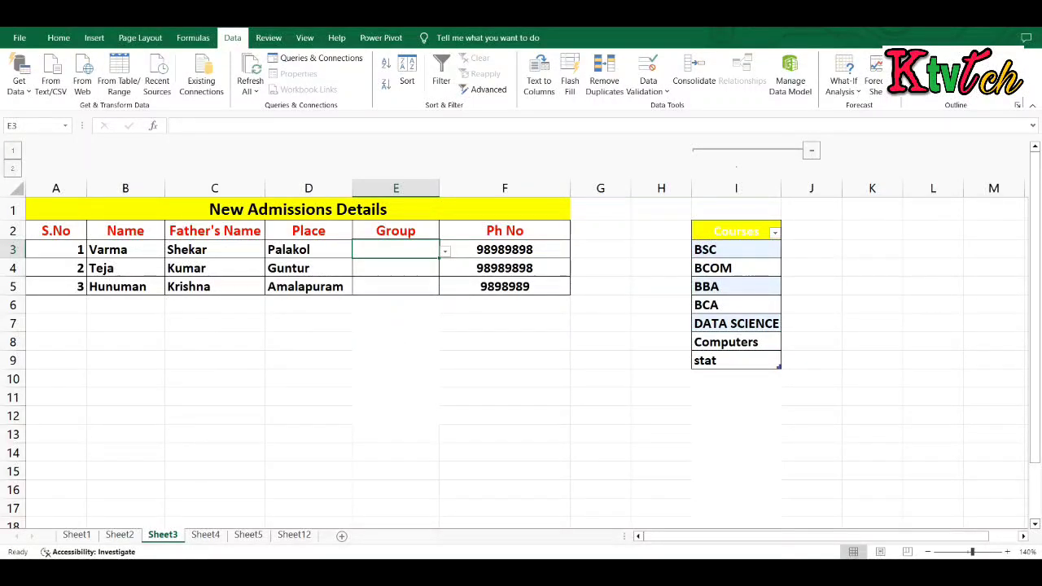
- Try the E3 drop-down list by choosing DATA SCIENCE, and clear the cell again
{"action": "left_click", "coordinate": [445, 251]}
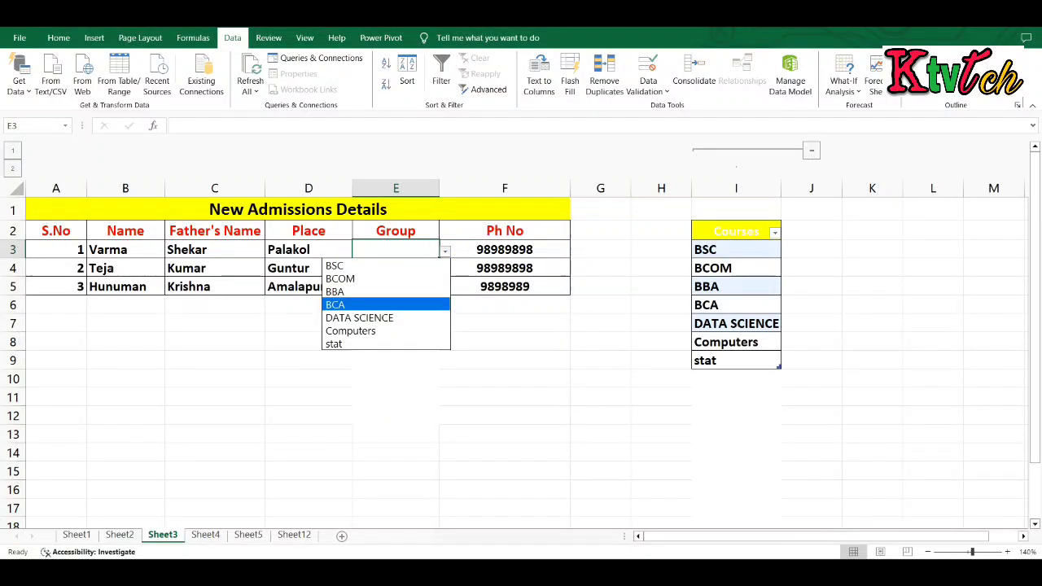
{"action": "left_click", "coordinate": [403, 318]}
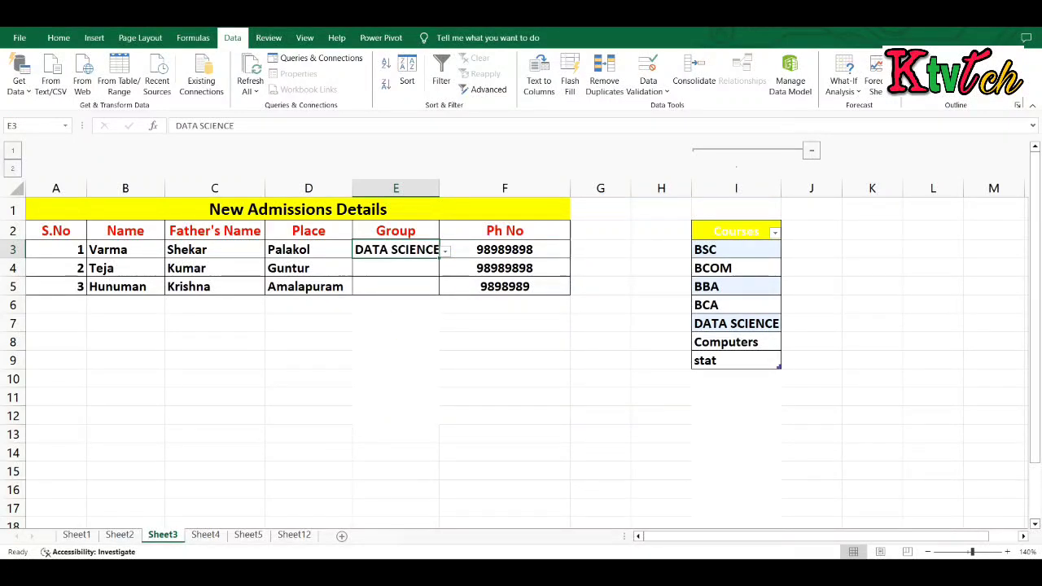
{"action": "left_click", "coordinate": [412, 272]}
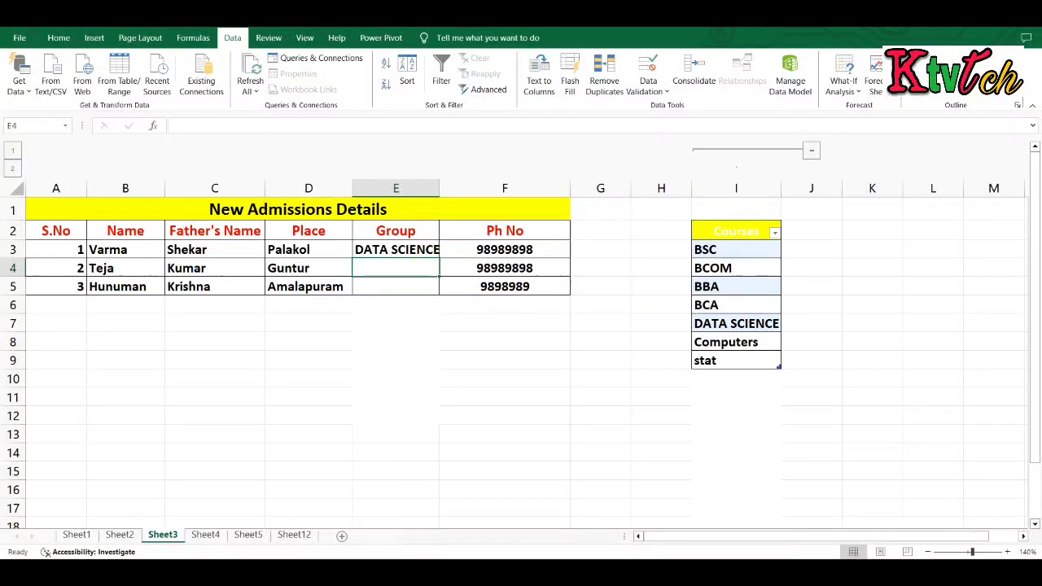
{"action": "left_click", "coordinate": [407, 249]}
{"action": "key", "text": "Delete"}
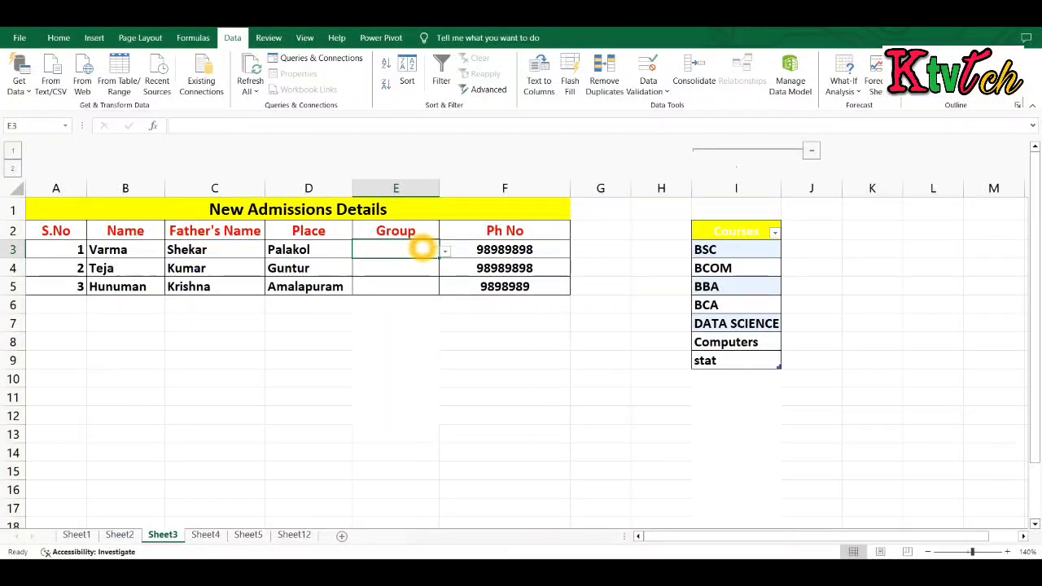
- Fill the empty E3 cell with its drop-down validation down the Group column to E13
{"action": "left_click", "coordinate": [445, 252]}
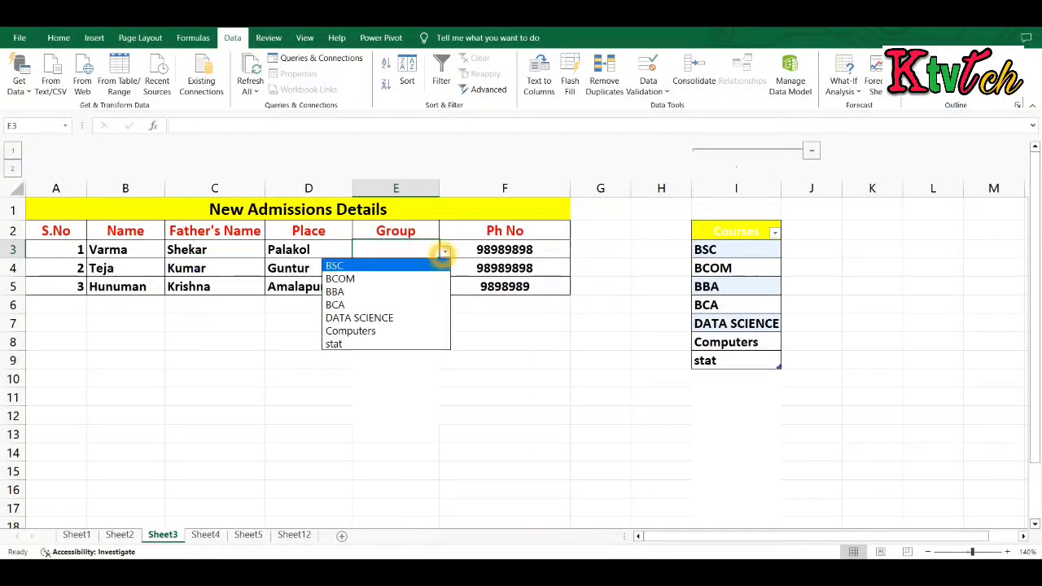
{"action": "left_click", "coordinate": [424, 251]}
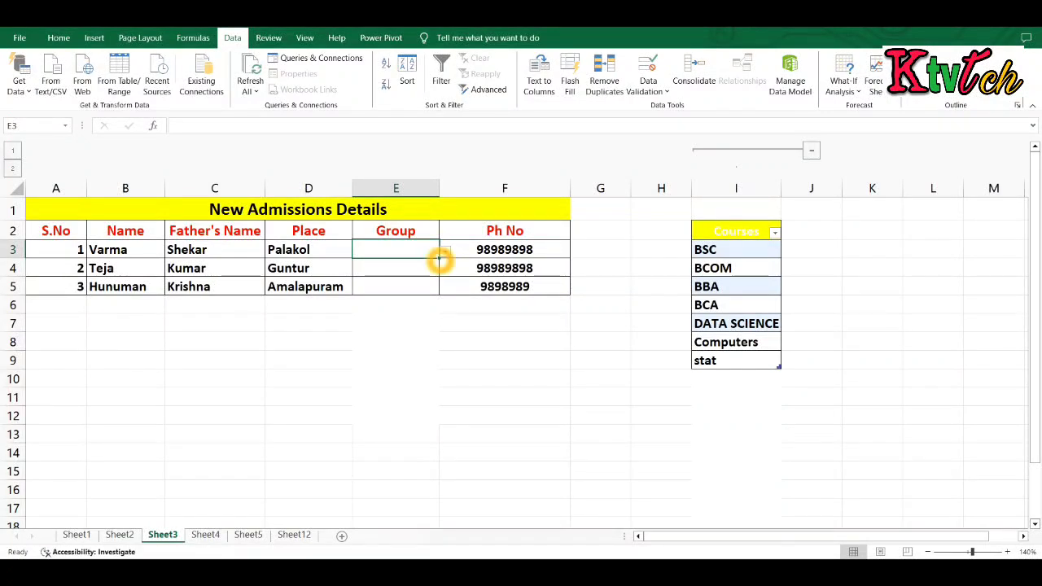
{"action": "mouse_move", "coordinate": [439, 259]}
{"action": "left_mouse_down"}
{"action": "mouse_move", "coordinate": [438, 439]}
{"action": "mouse_move", "coordinate": [428, 442]}
{"action": "left_mouse_up"}
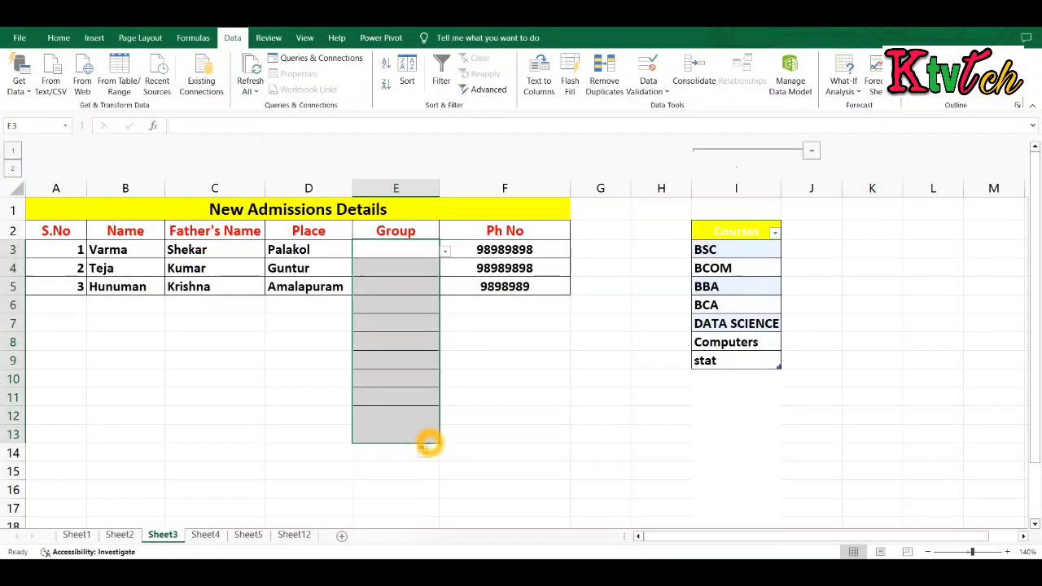
{"action": "left_click", "coordinate": [480, 416]}
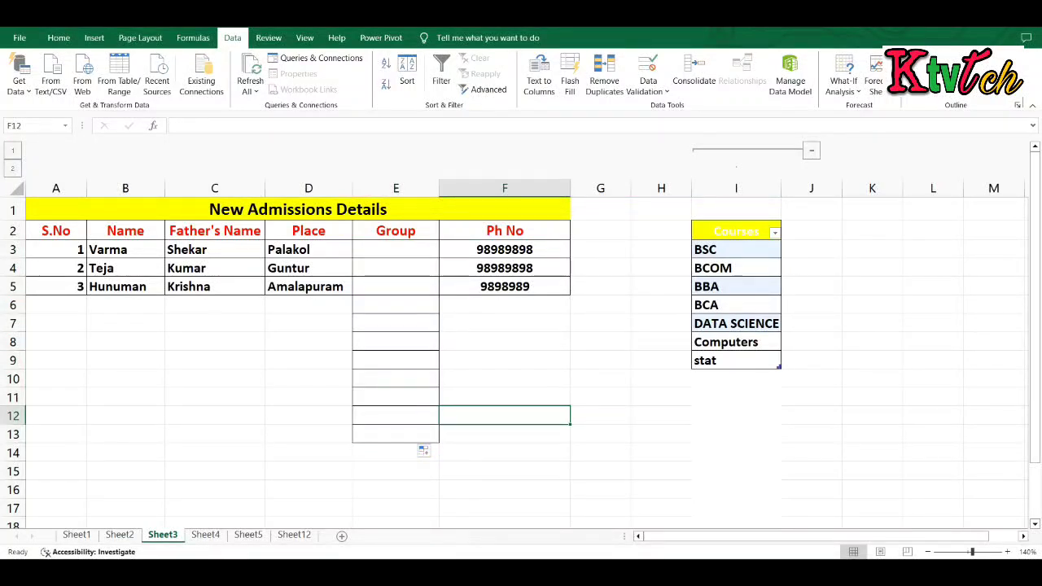
- Choose BBA as the Group in cell E5 from its drop-down list
{"action": "left_click", "coordinate": [422, 268]}
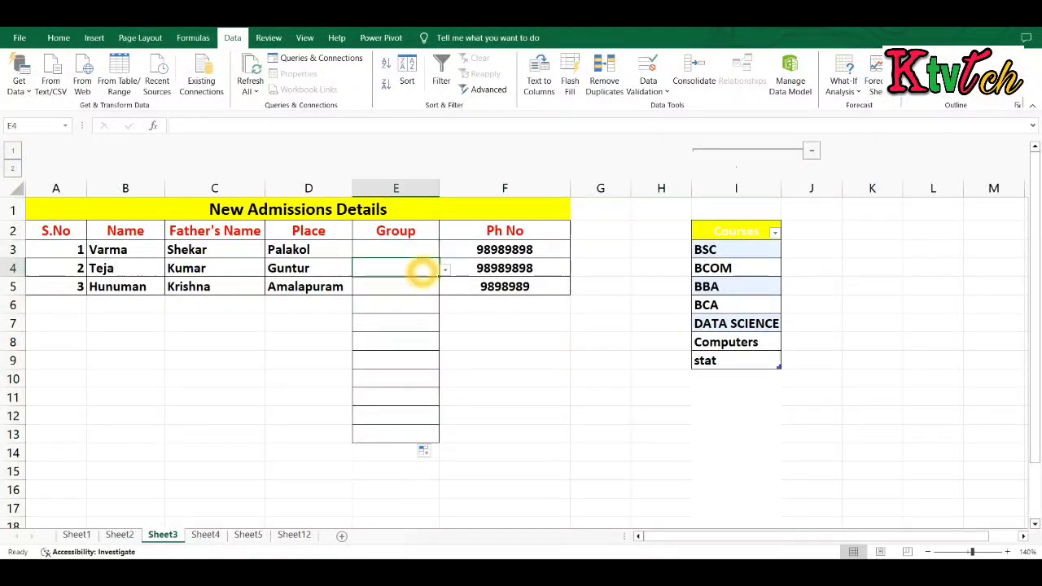
{"action": "left_click", "coordinate": [423, 287]}
{"action": "left_click", "coordinate": [444, 288]}
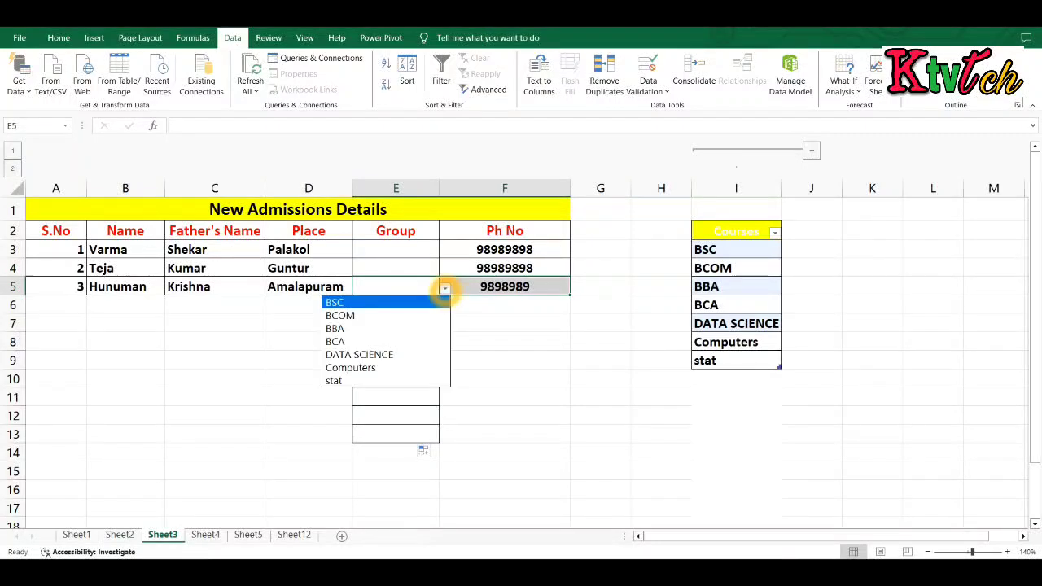
{"action": "left_click", "coordinate": [426, 328]}
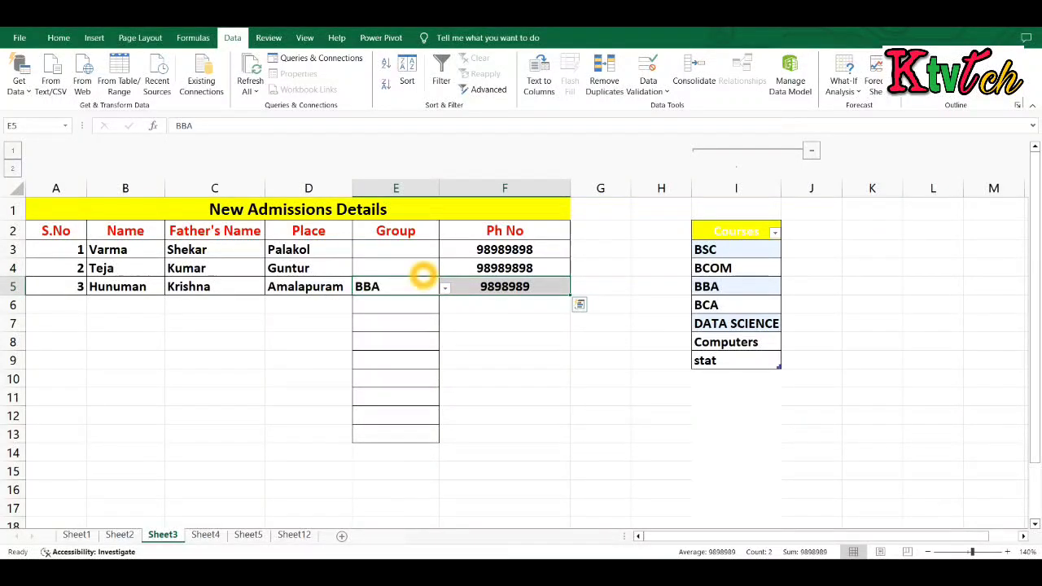
- Choose Computers as the Group in cells E4 and E3 from their drop-down lists
{"action": "left_click", "coordinate": [423, 273]}
{"action": "double_click", "coordinate": [424, 275]}
{"action": "left_click", "coordinate": [444, 270]}
{"action": "left_click", "coordinate": [383, 348]}
{"action": "left_click", "coordinate": [419, 343]}
{"action": "left_click", "coordinate": [427, 254]}
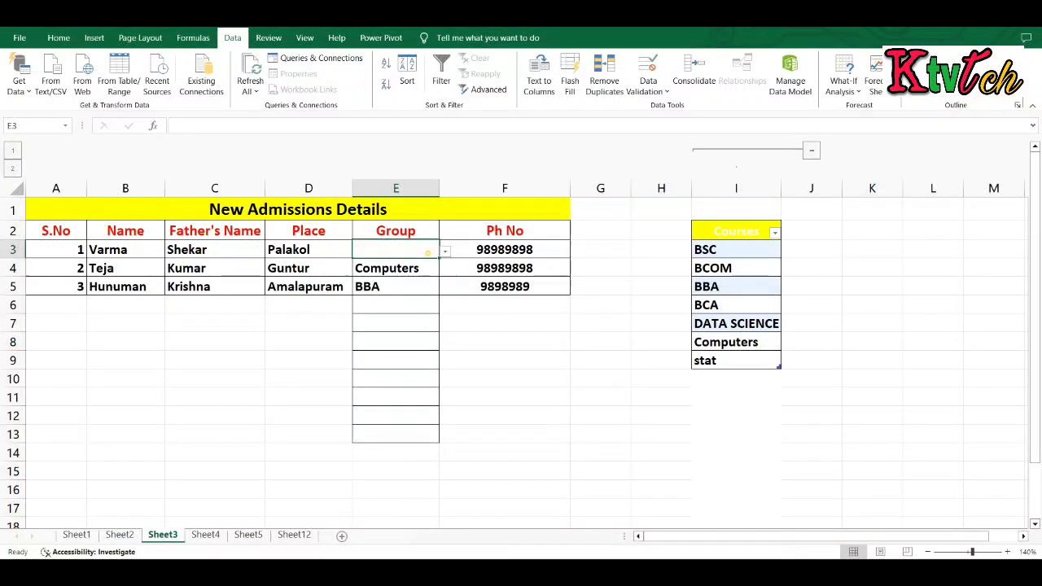
{"action": "left_click", "coordinate": [444, 253]}
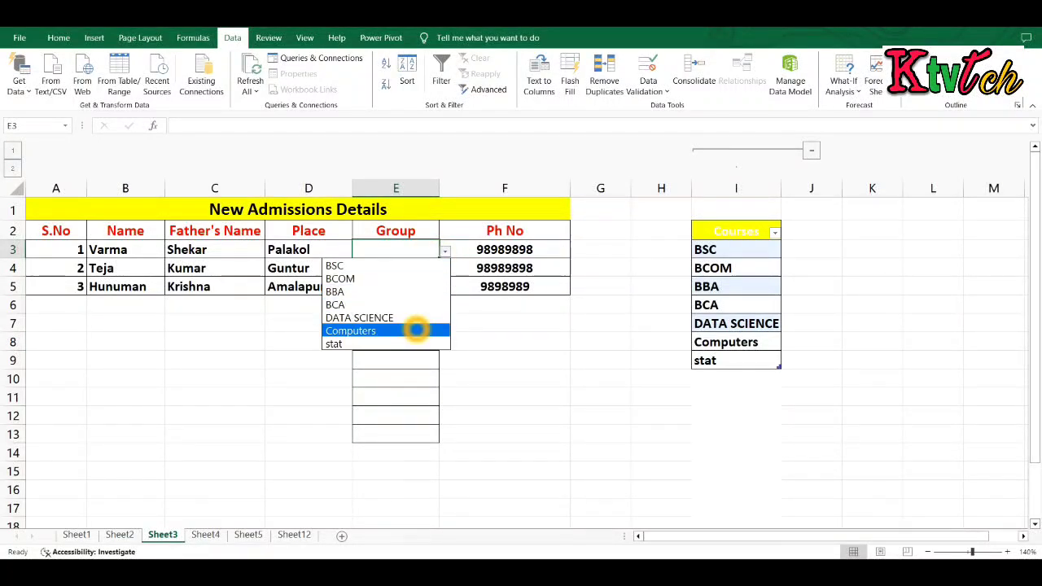
{"action": "left_click", "coordinate": [416, 329]}
{"action": "left_click", "coordinate": [451, 328]}
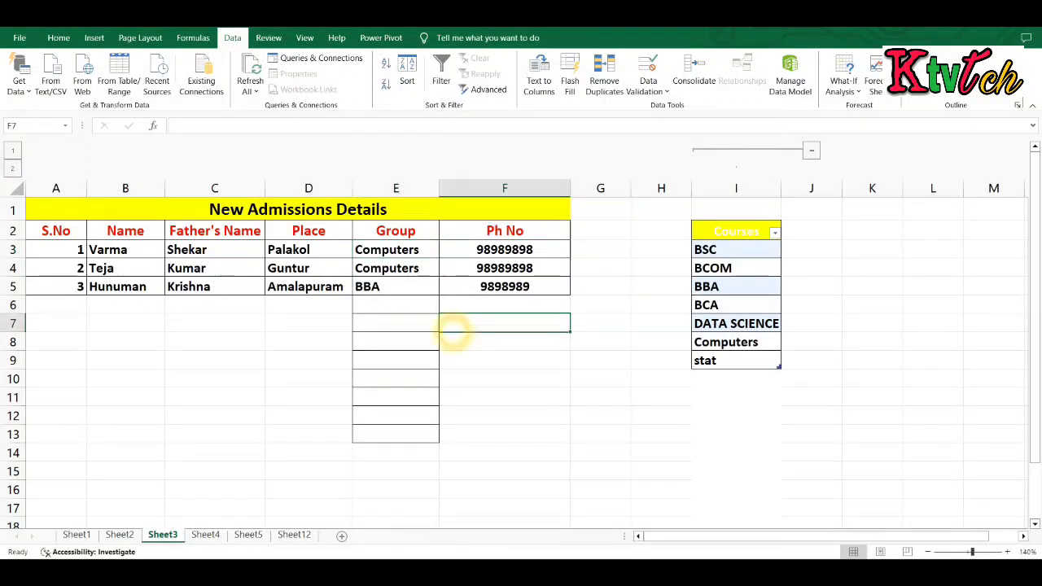
- Go to Sheet4 and inspect the Group and Major cells B5 and B6 of the first student's record
{"action": "left_click", "coordinate": [208, 536]}
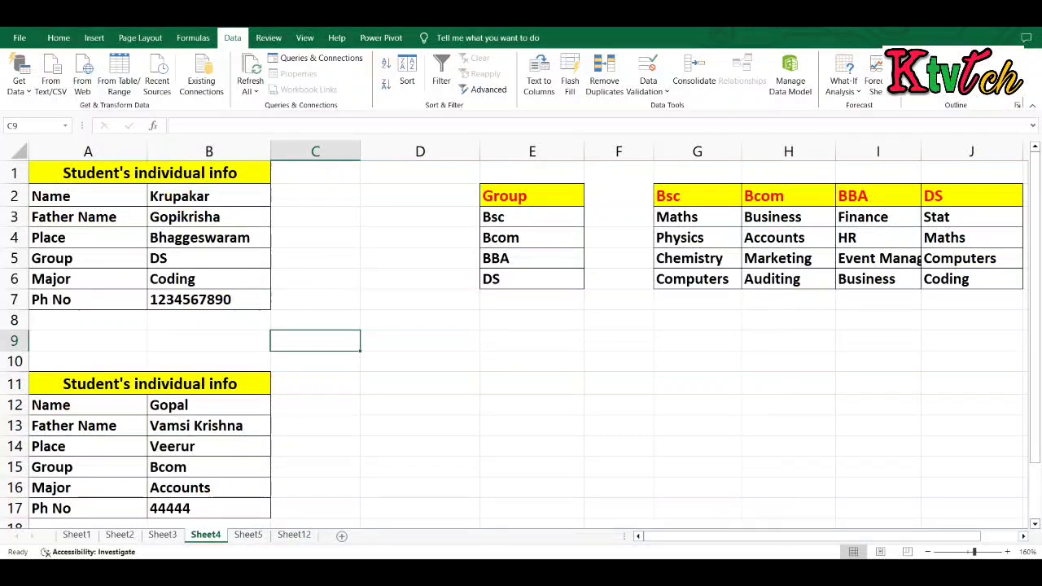
{"action": "left_click", "coordinate": [151, 260]}
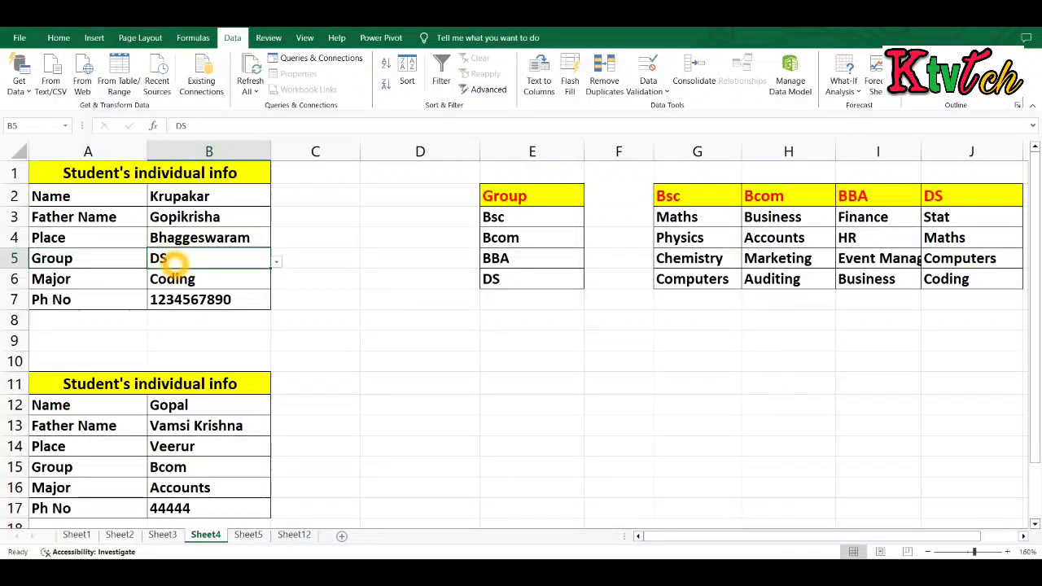
{"action": "left_click", "coordinate": [163, 280]}
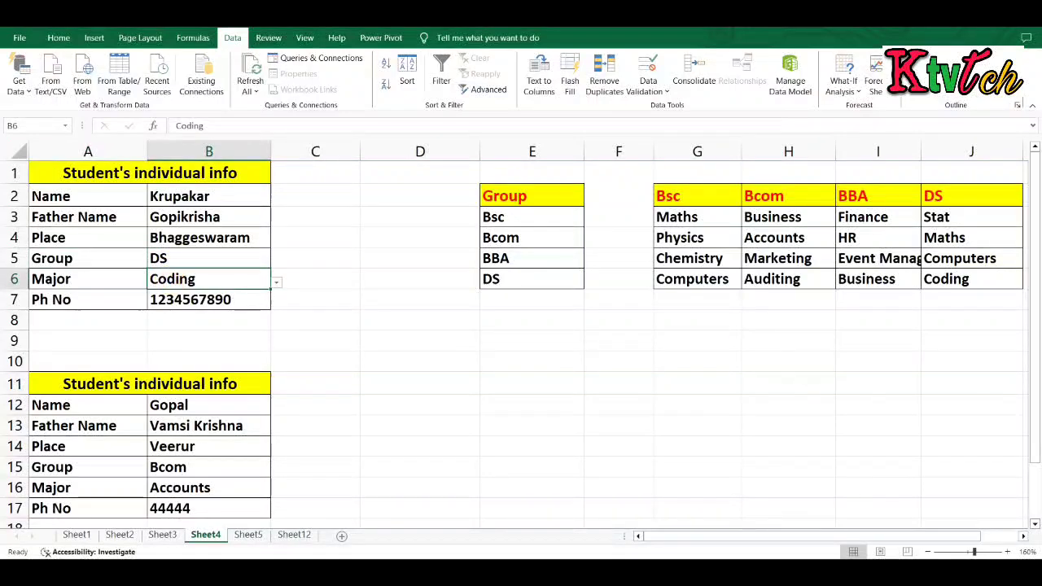
{"action": "left_click", "coordinate": [186, 258]}
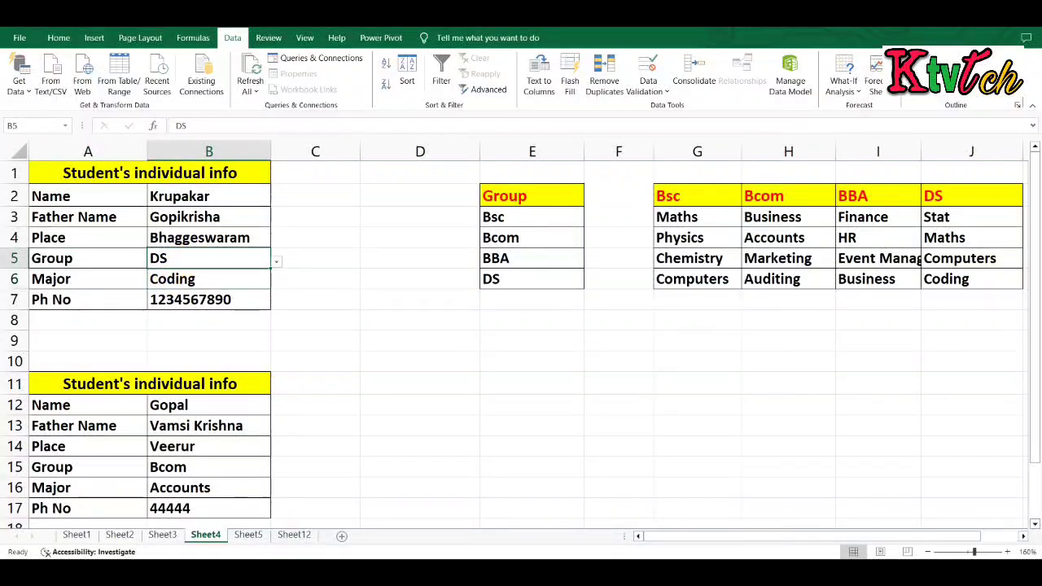
- Choose Bcom as the Group in cell B5 and Marketing as the Major in cell B6 from their drop-down lists
{"action": "left_click", "coordinate": [276, 261]}
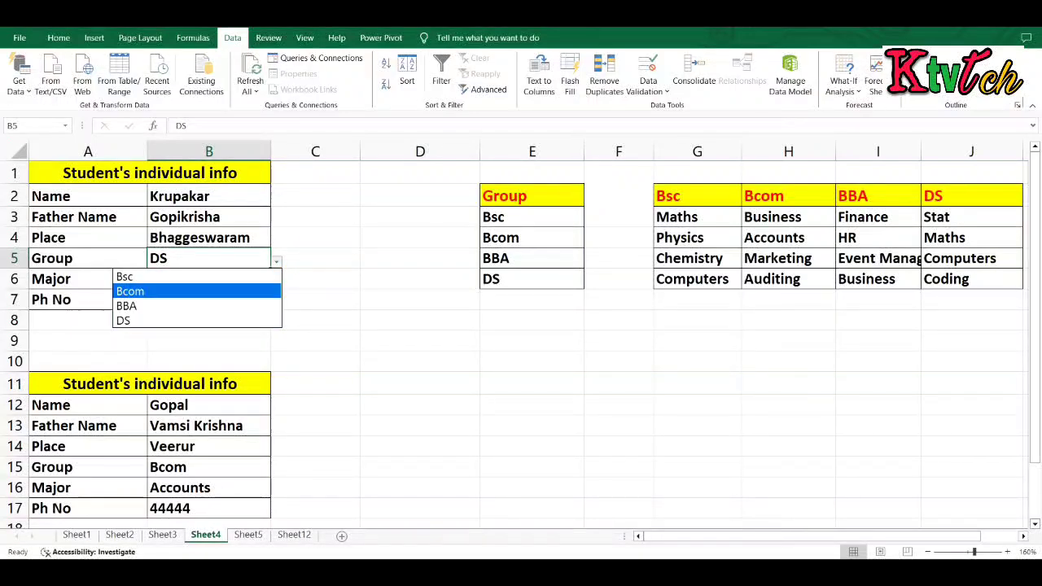
{"action": "left_click", "coordinate": [245, 291]}
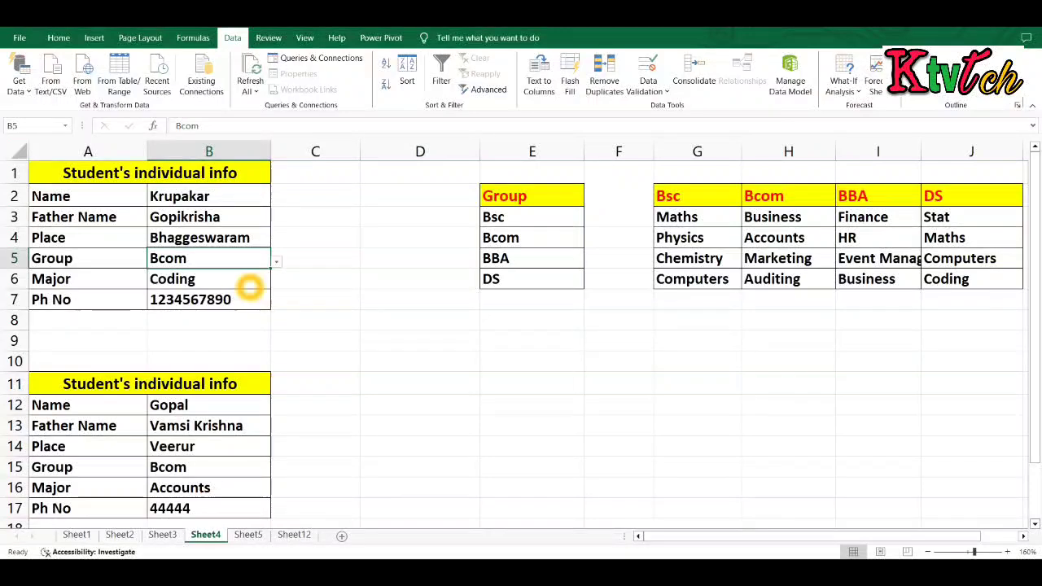
{"action": "left_click", "coordinate": [246, 280]}
{"action": "left_click", "coordinate": [276, 282]}
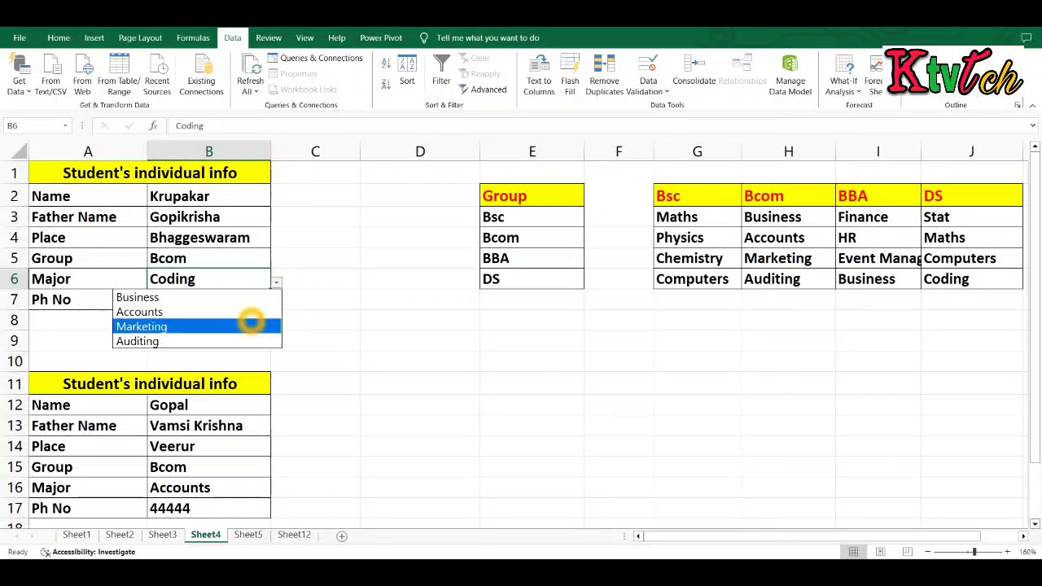
{"action": "left_click", "coordinate": [252, 324]}
- Choose BBA as the Group in cell B5 and Event Management as the Major in cell B6 from their drop-down lists
{"action": "left_click", "coordinate": [262, 260]}
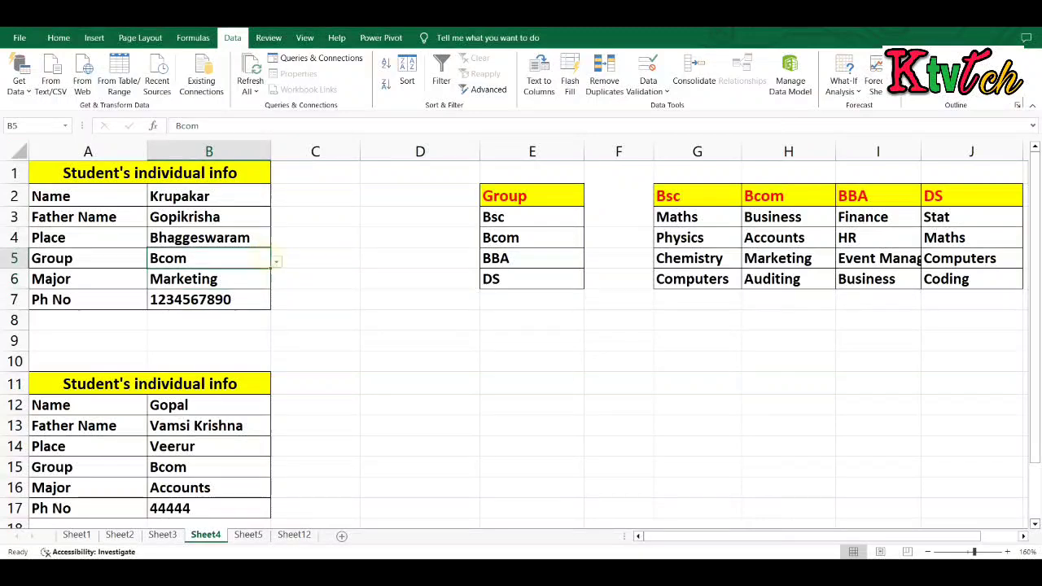
{"action": "left_click", "coordinate": [276, 261]}
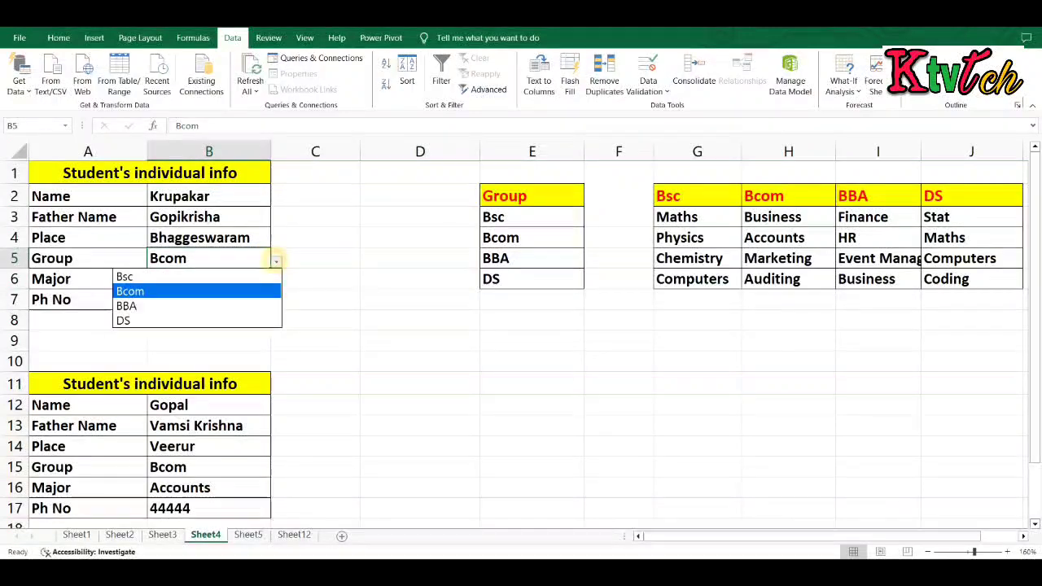
{"action": "left_click", "coordinate": [237, 309]}
{"action": "left_click", "coordinate": [253, 289]}
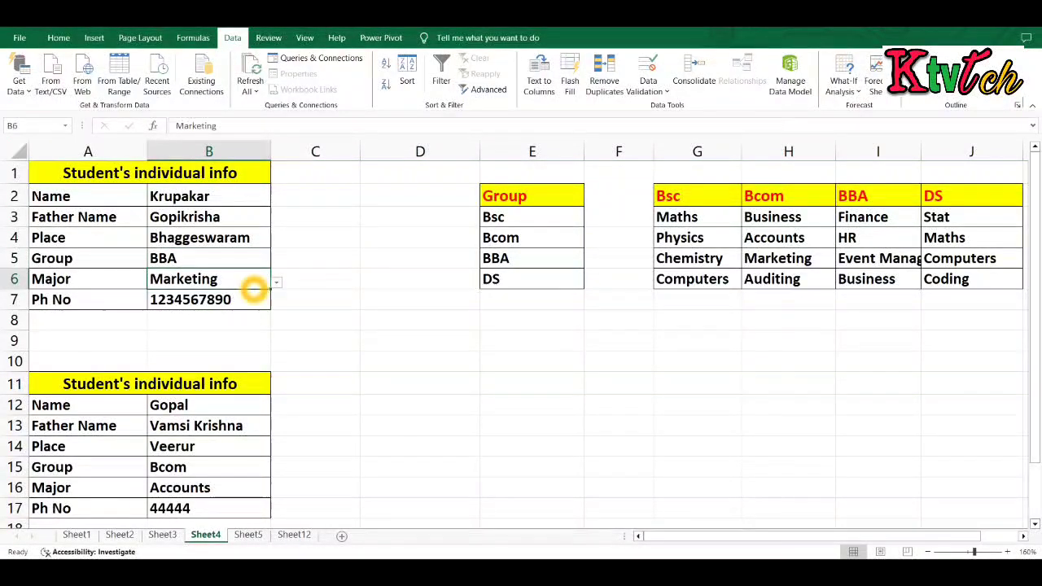
{"action": "left_click", "coordinate": [277, 283]}
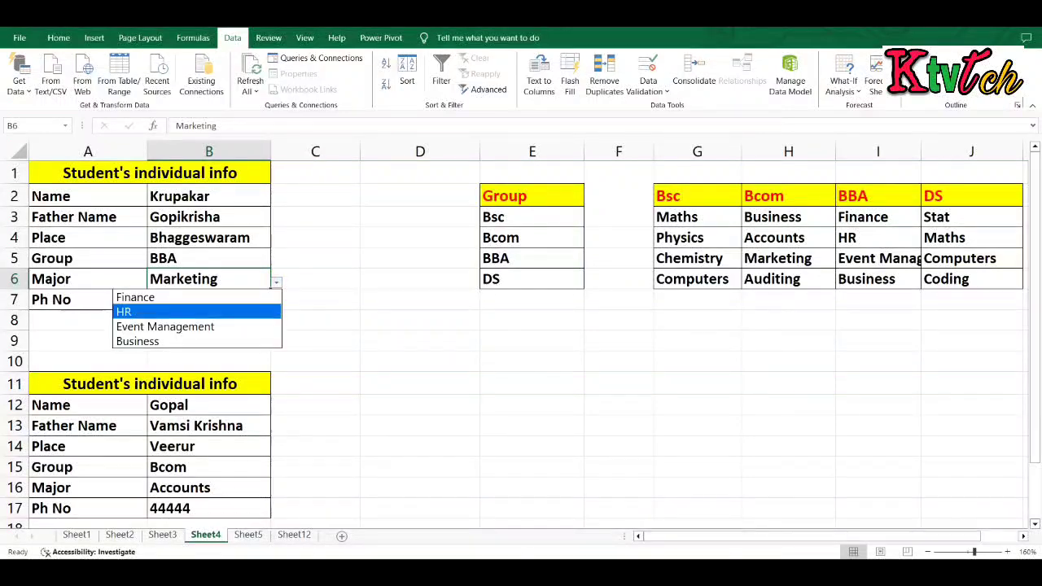
{"action": "left_click", "coordinate": [255, 326]}
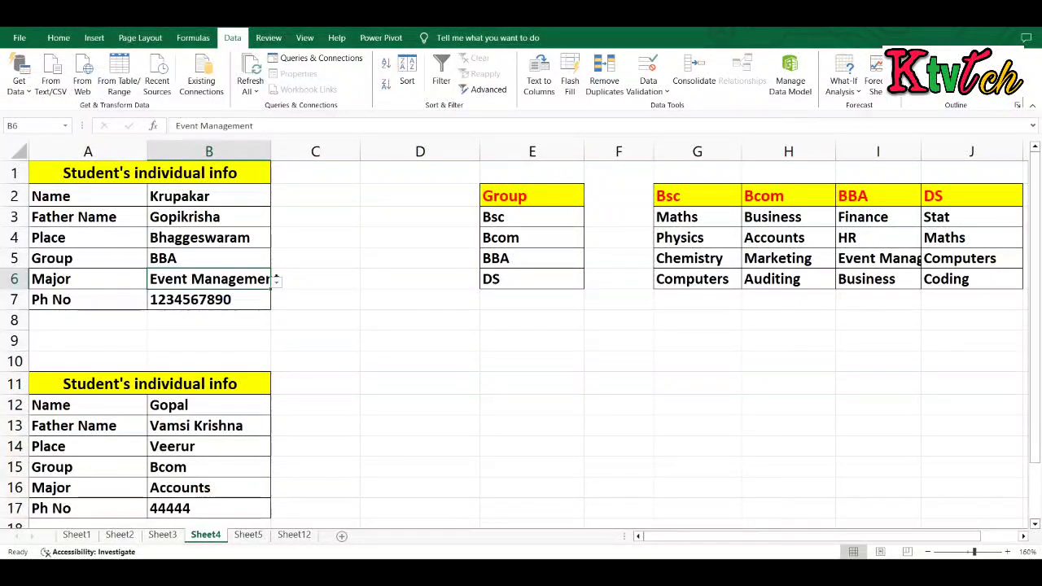
- Clear the contents of the first student's Group and Major cells B5:B6
{"action": "left_click", "coordinate": [242, 261]}
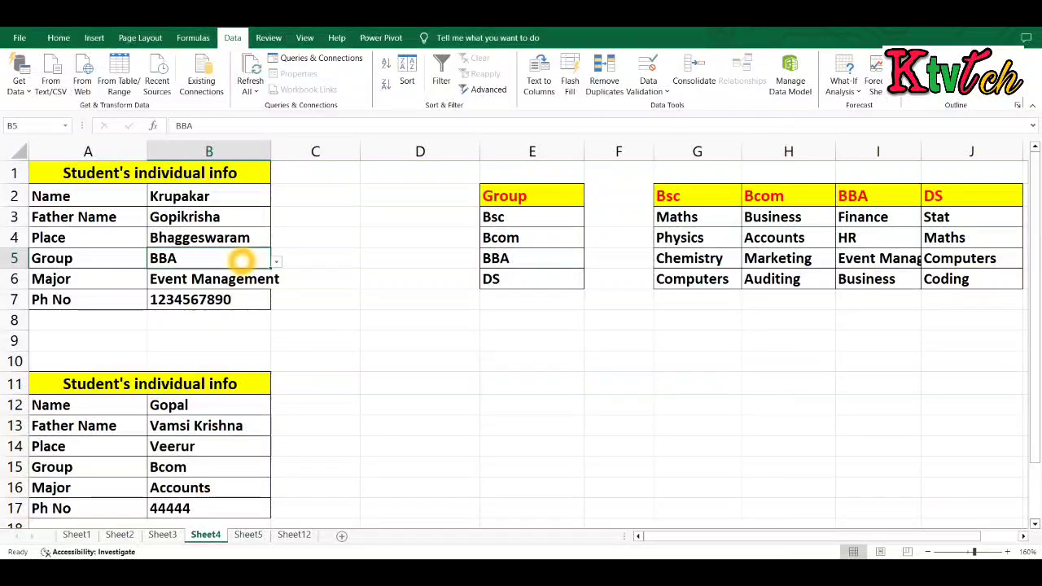
{"action": "left_click_drag", "start_coordinate": [242, 260], "coordinate": [242, 279]}
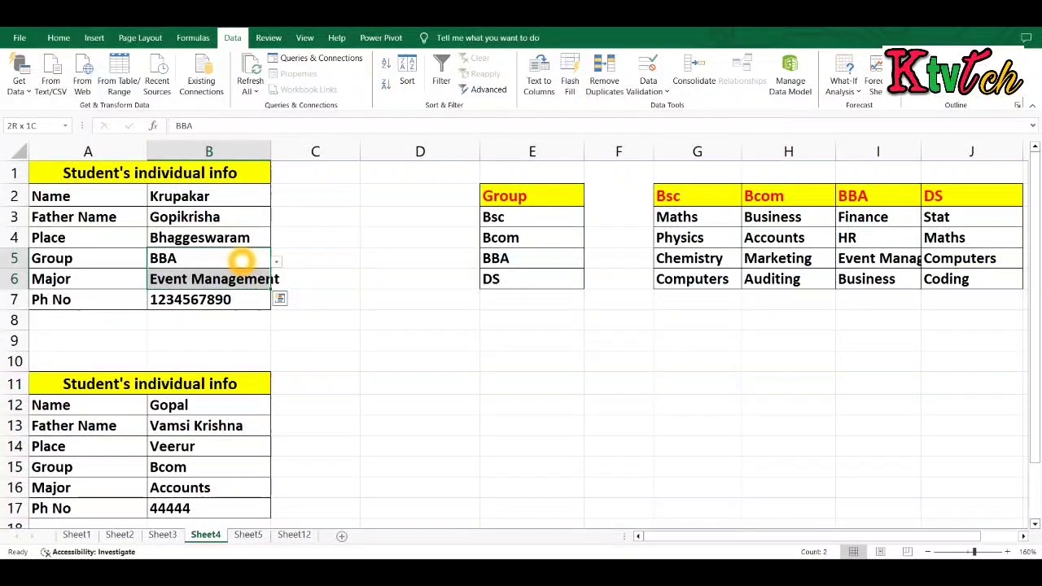
{"action": "key", "text": "Delete"}
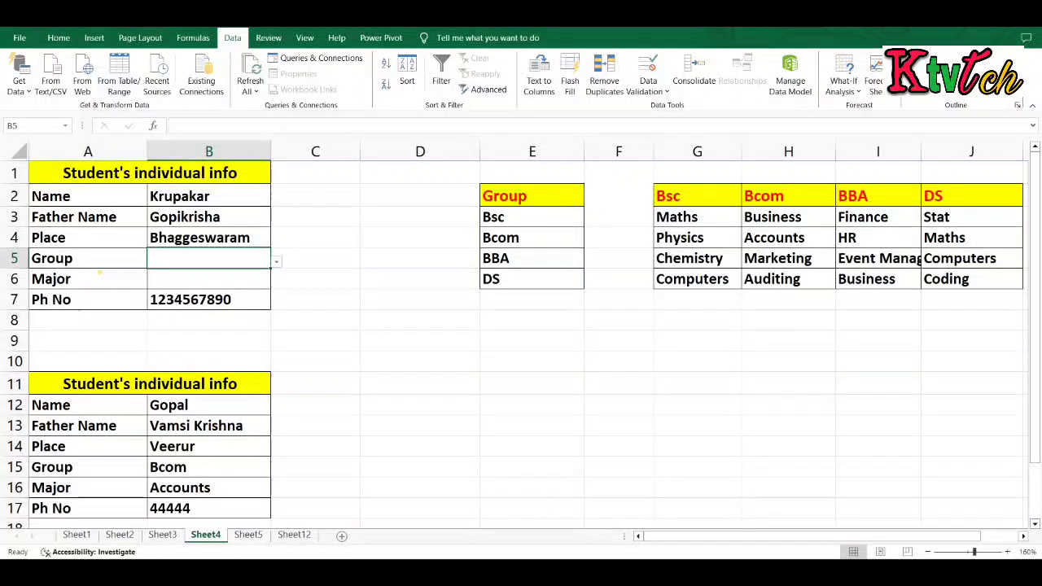
- Erase all data validation settings from the first student's Group and Major cells B5:B6
{"action": "left_click", "coordinate": [178, 258]}
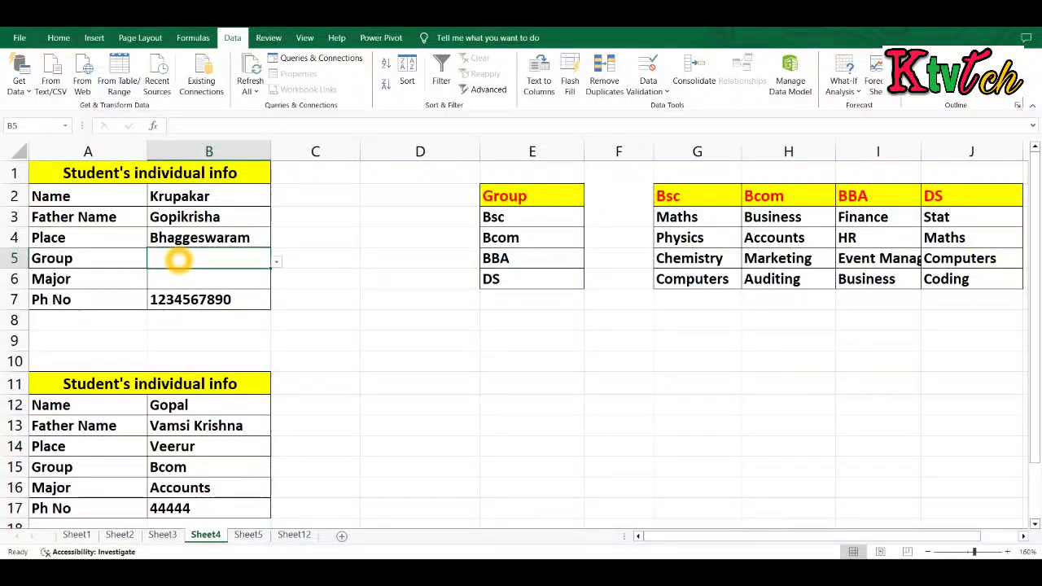
{"action": "left_click_drag", "start_coordinate": [178, 258], "coordinate": [179, 278]}
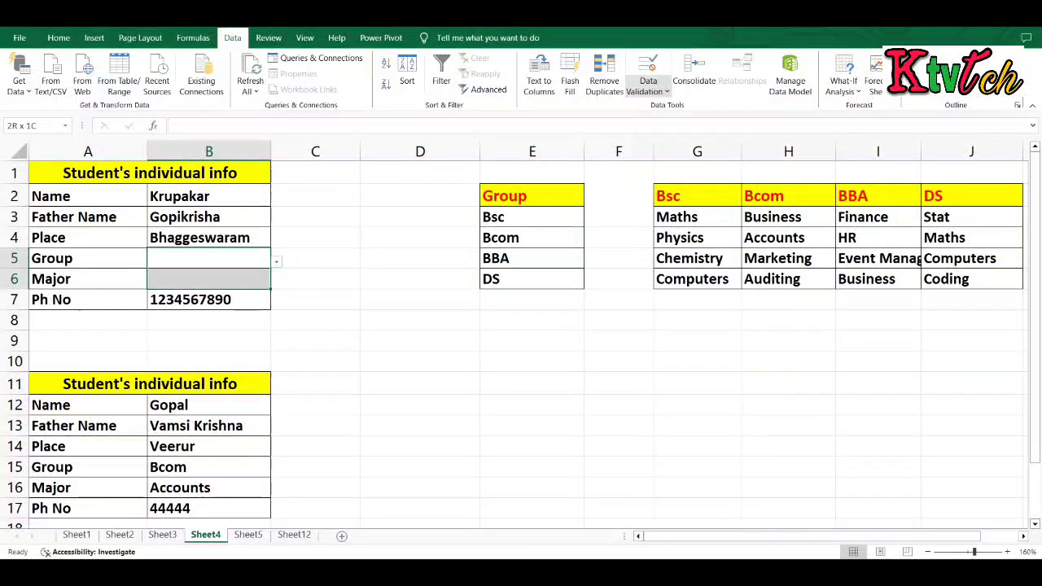
{"action": "left_click", "coordinate": [648, 88]}
{"action": "left_click", "coordinate": [663, 106]}
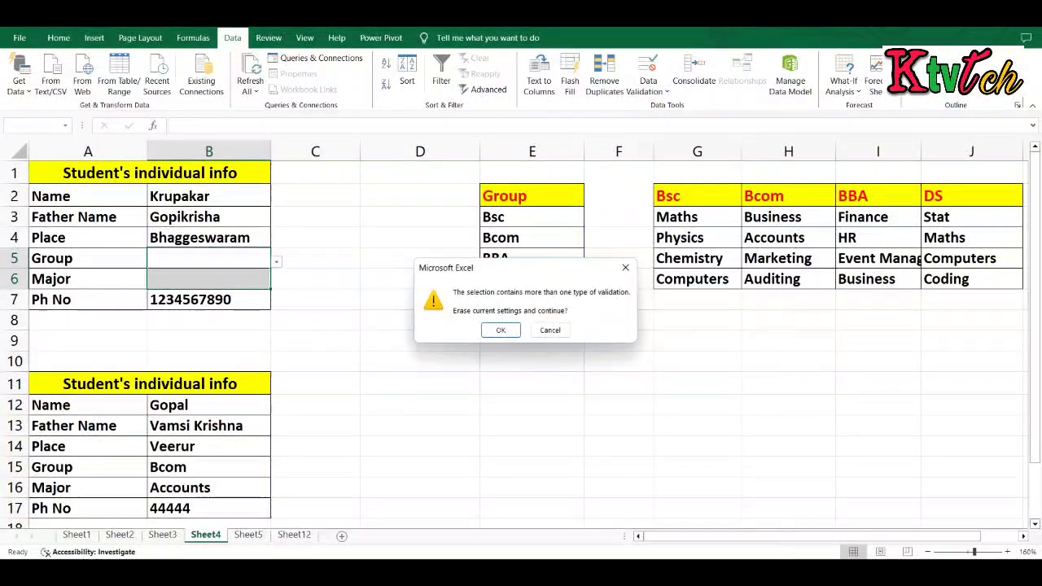
{"action": "left_click", "coordinate": [501, 330]}
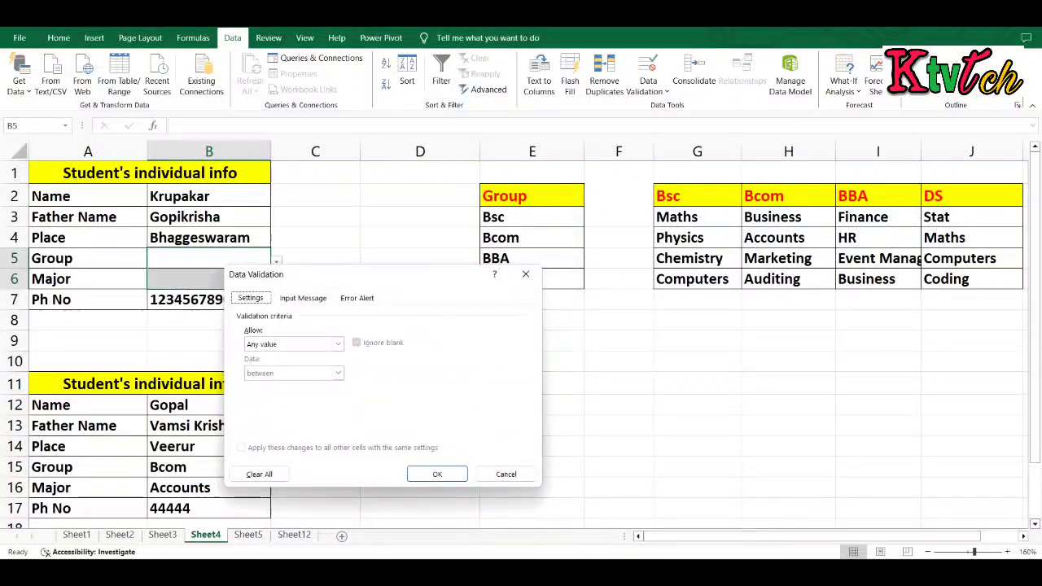
{"action": "left_click", "coordinate": [259, 474]}
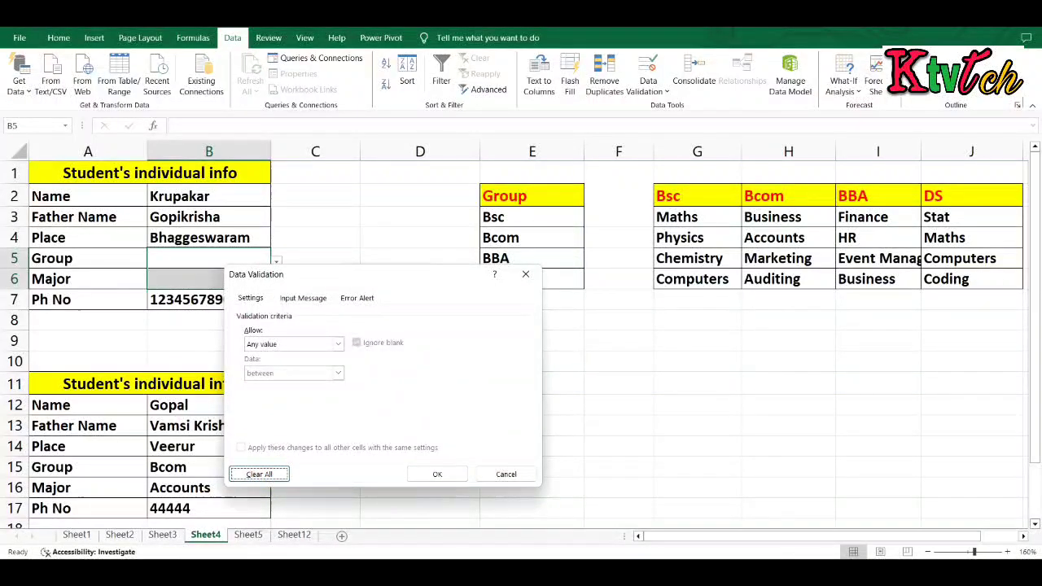
{"action": "left_click", "coordinate": [437, 474]}
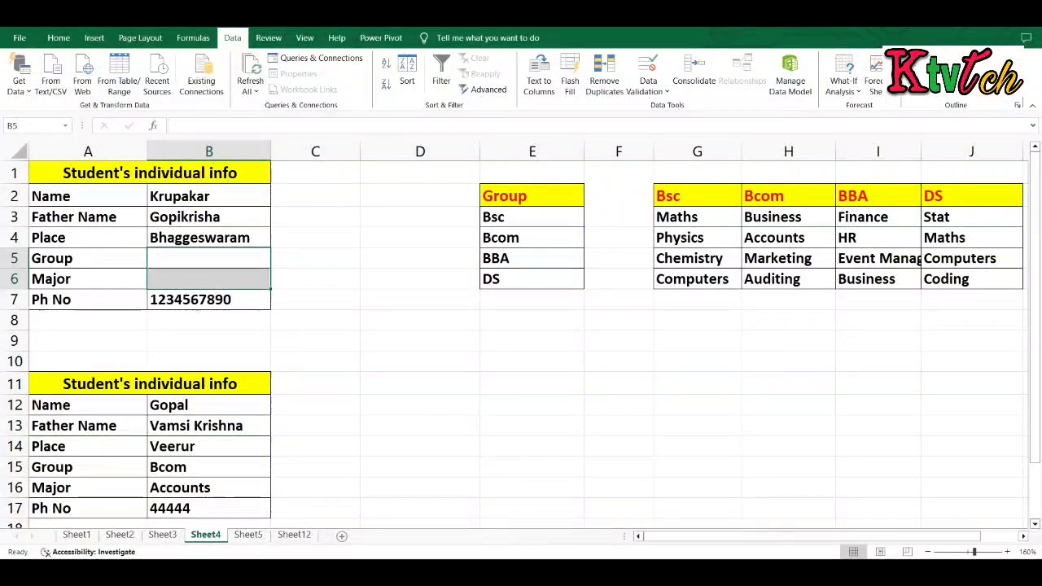
- Create a defined name from the Group list in E2:E6, using the top row as the name
{"action": "left_click", "coordinate": [522, 196]}
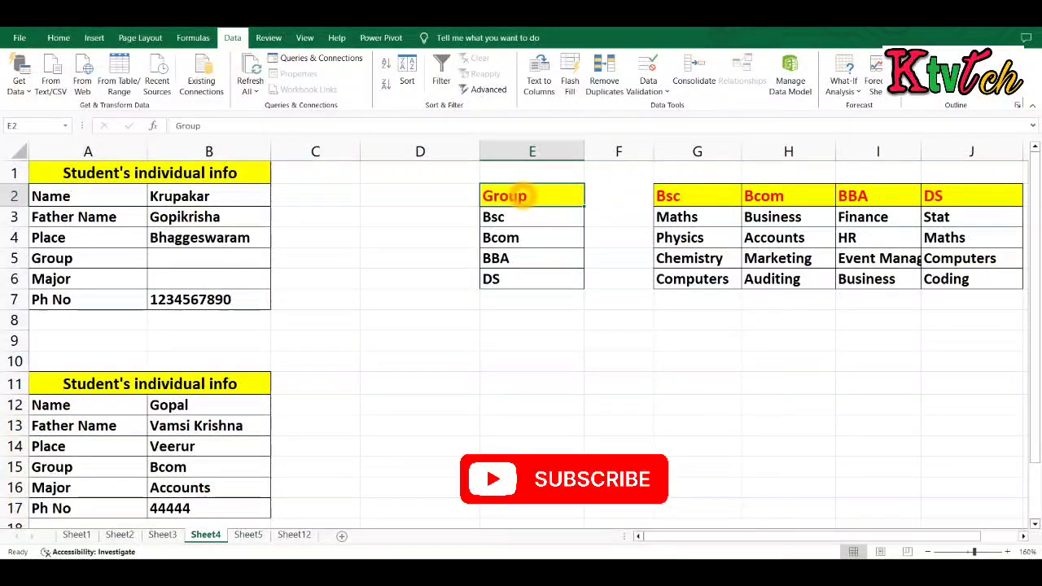
{"action": "key", "text": "shift+Down"}
{"action": "key", "text": "shift+Down"}
{"action": "key", "text": "shift+Down"}
{"action": "key", "text": "shift+Down"}
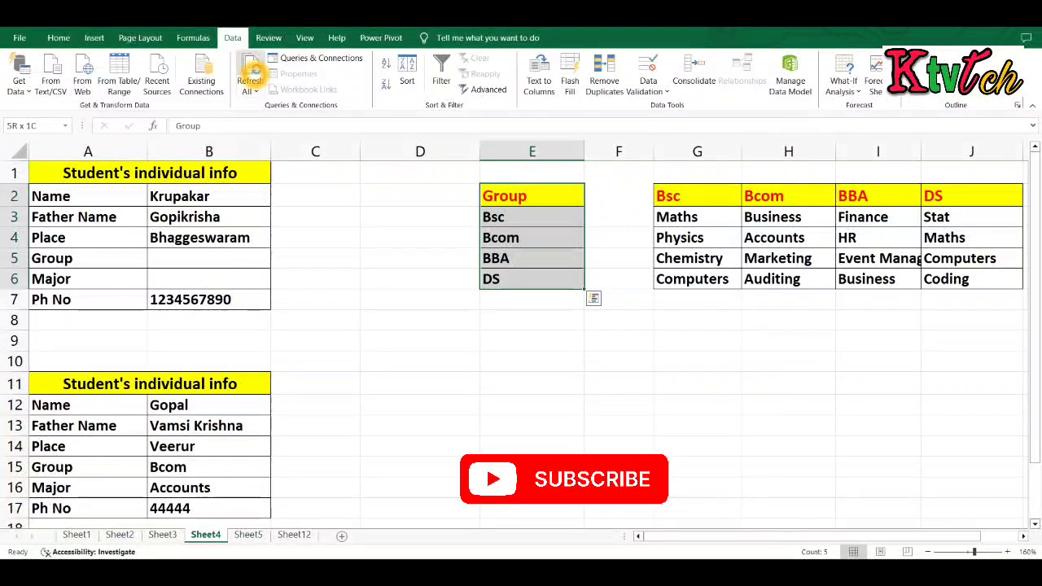
{"action": "left_click", "coordinate": [196, 37]}
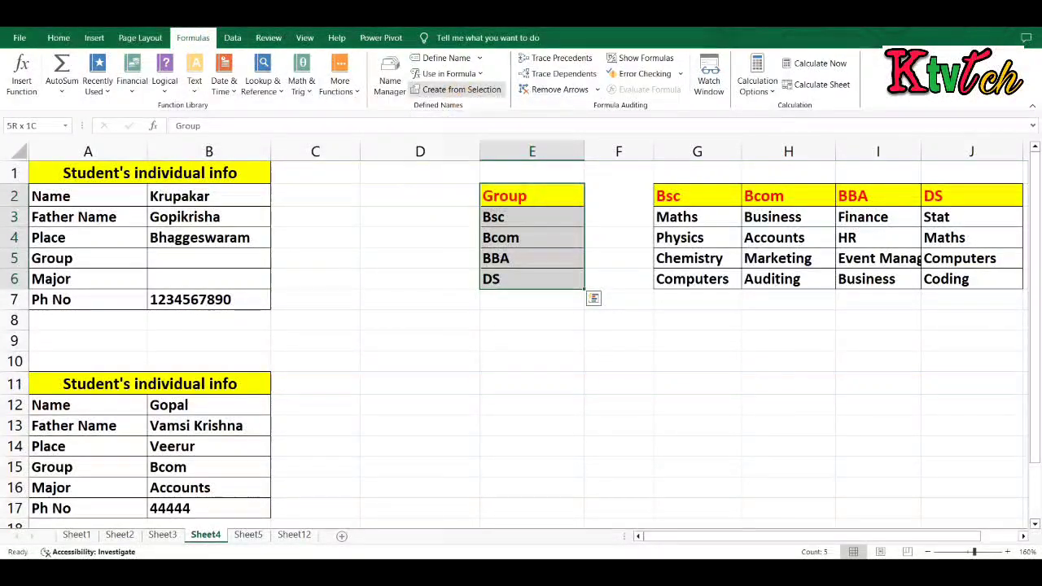
{"action": "left_click", "coordinate": [458, 90]}
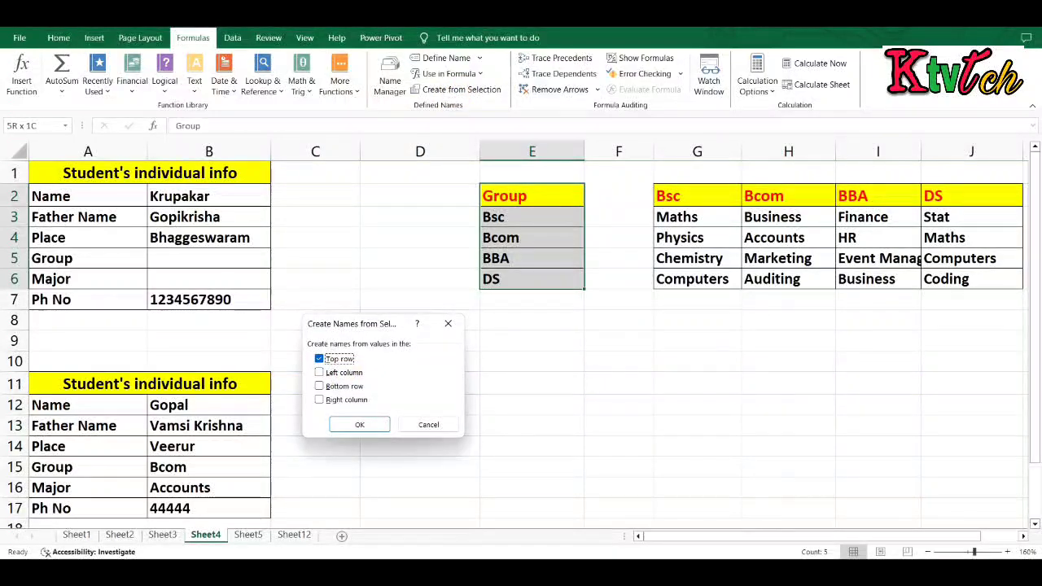
{"action": "left_click", "coordinate": [359, 424]}
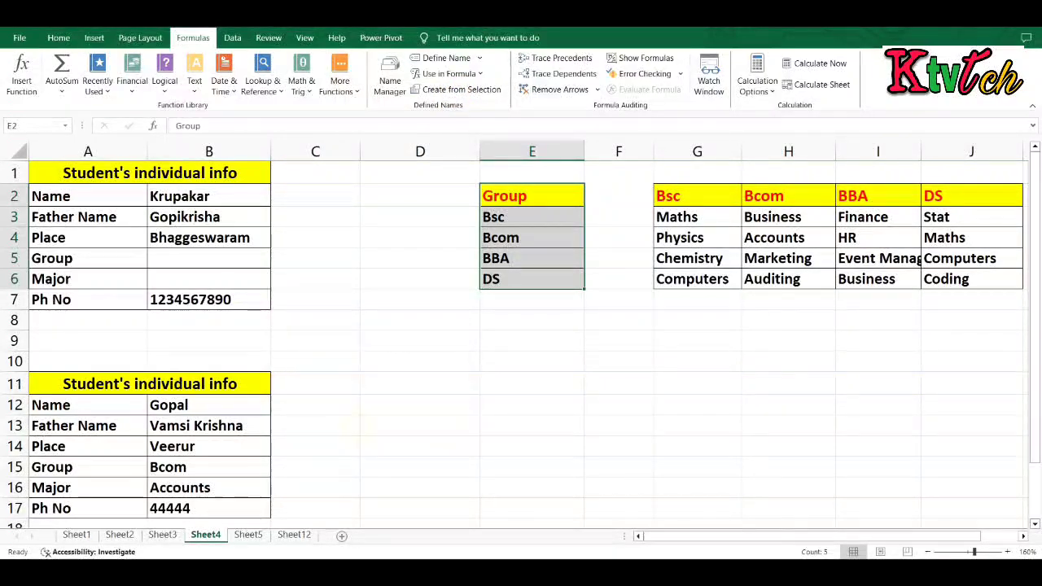
- Create defined names from the majors table G2:J6 using only the top row, with the left column option turned off
{"action": "left_click", "coordinate": [711, 206]}
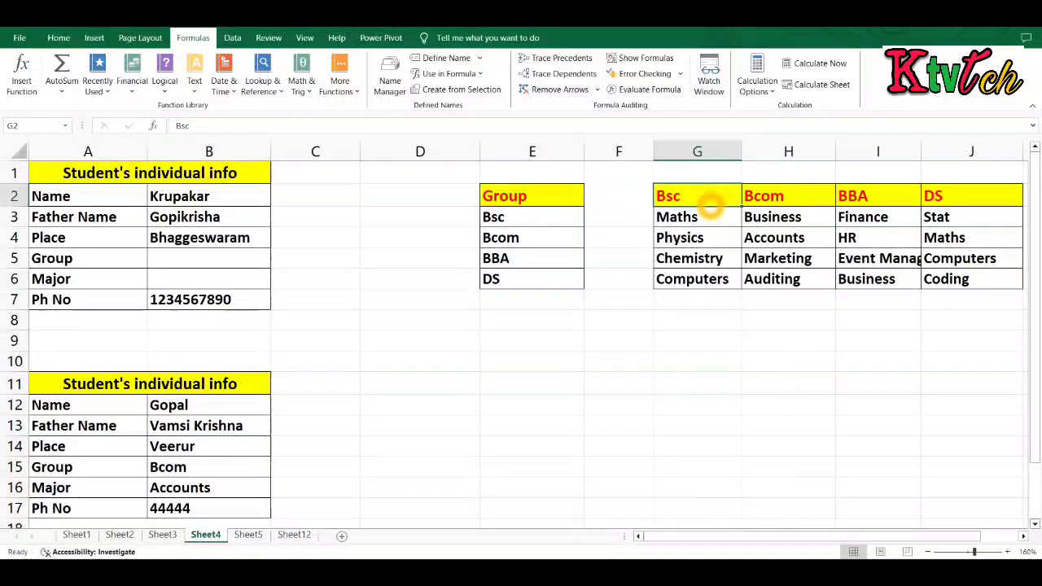
{"action": "key", "text": "shift+Right"}
{"action": "key", "text": "shift+Right"}
{"action": "key", "text": "shift+Right"}
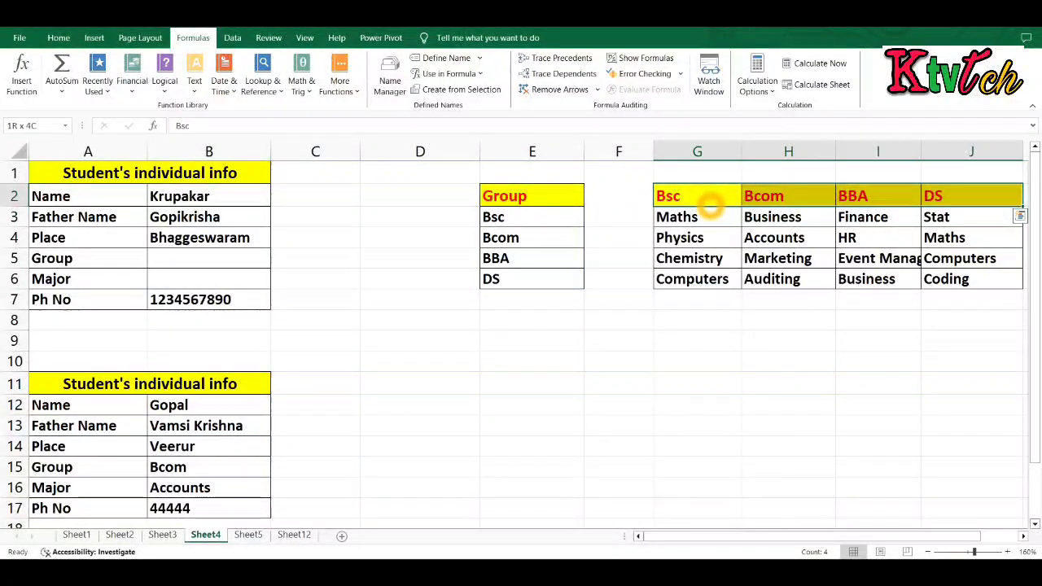
{"action": "key", "text": "shift+Down"}
{"action": "key", "text": "shift+Down"}
{"action": "key", "text": "shift+Down"}
{"action": "key", "text": "shift+Down"}
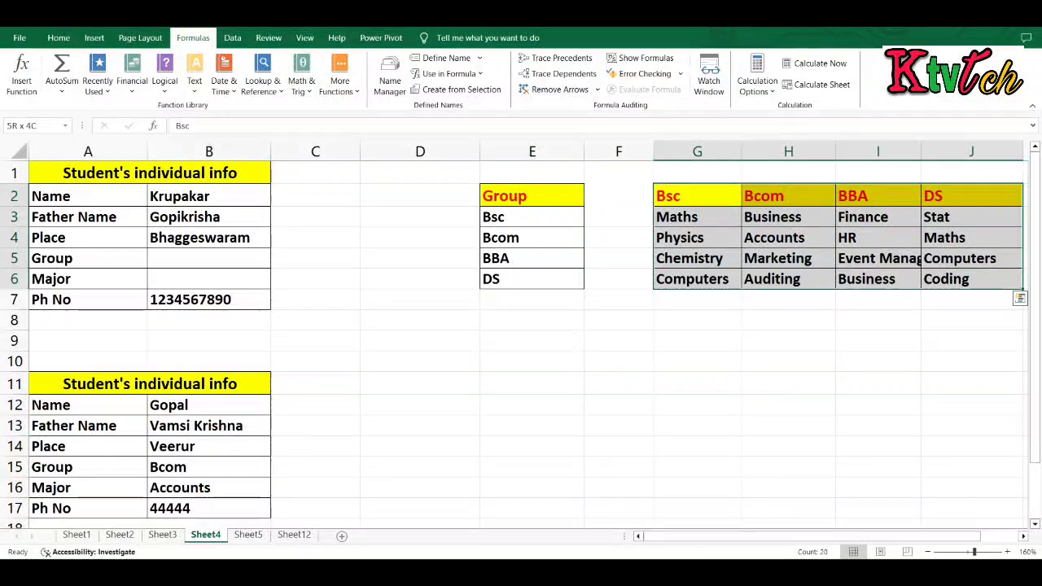
{"action": "left_click", "coordinate": [431, 91]}
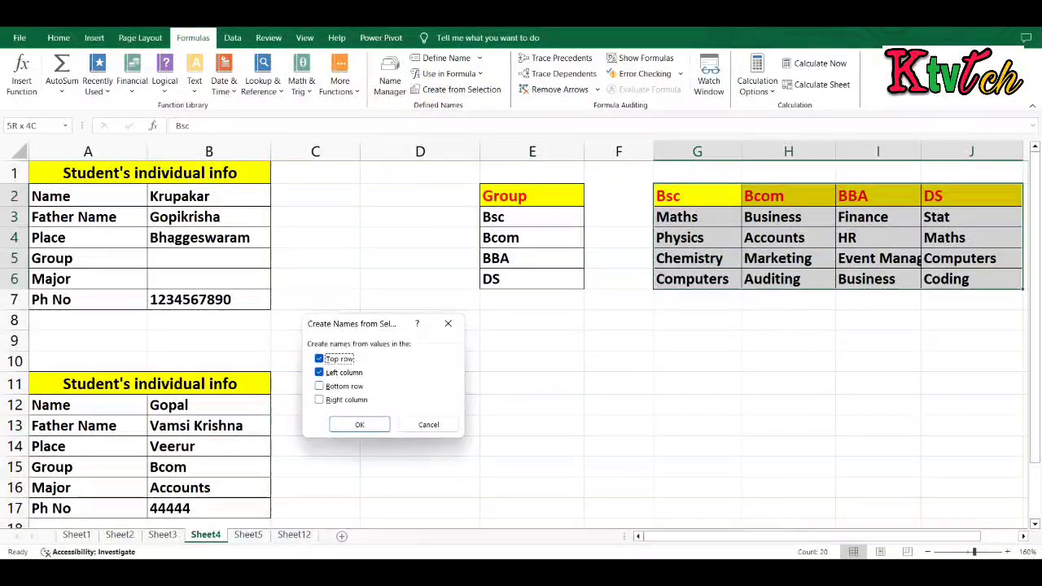
{"action": "left_click", "coordinate": [319, 372]}
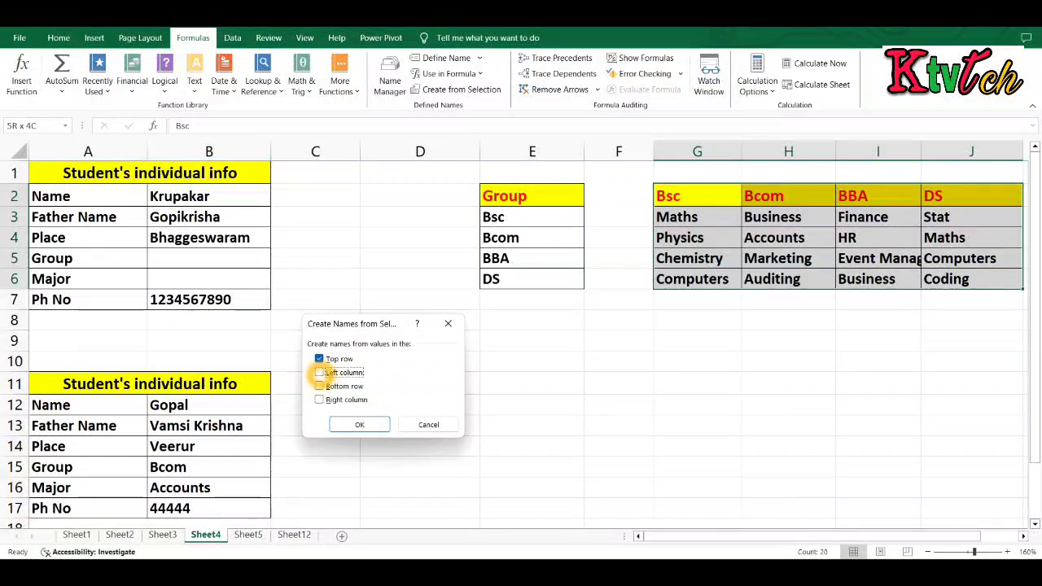
{"action": "left_click", "coordinate": [360, 424]}
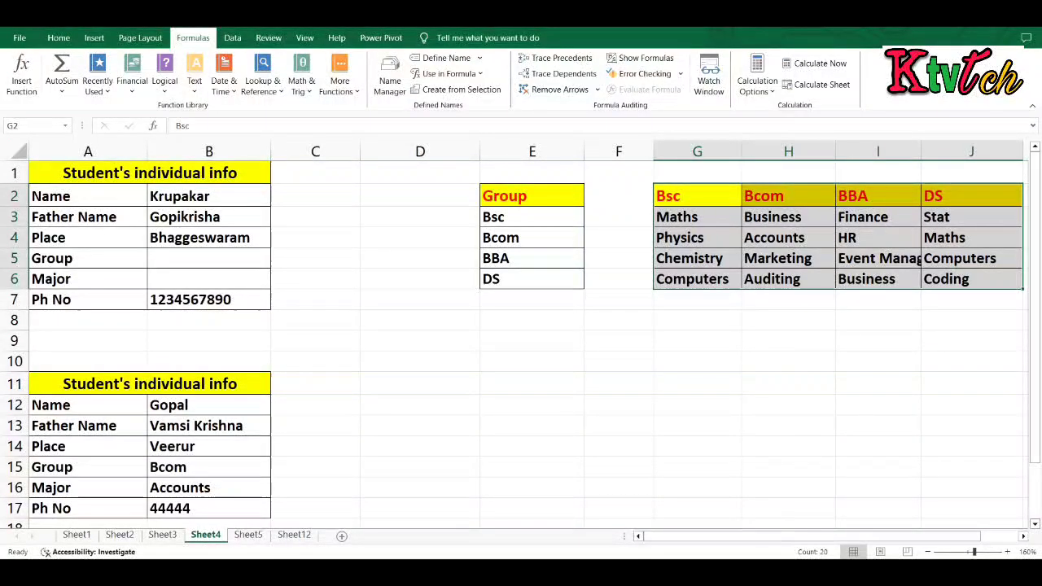
- Add list data validation to the first student's Group cell B5, using the defined name Group (=Group) as its source
{"action": "left_click", "coordinate": [201, 258]}
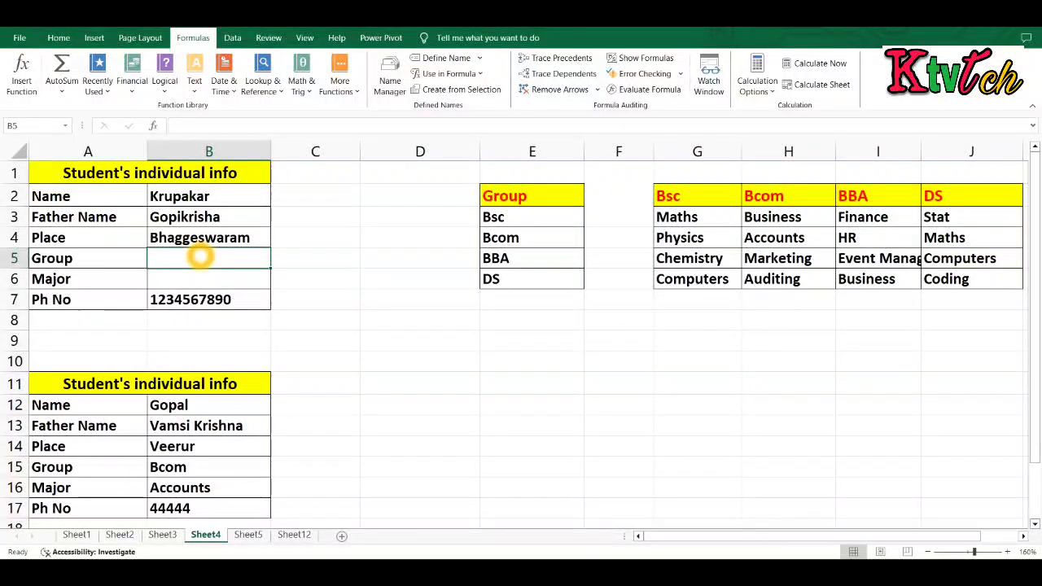
{"action": "left_click", "coordinate": [233, 38]}
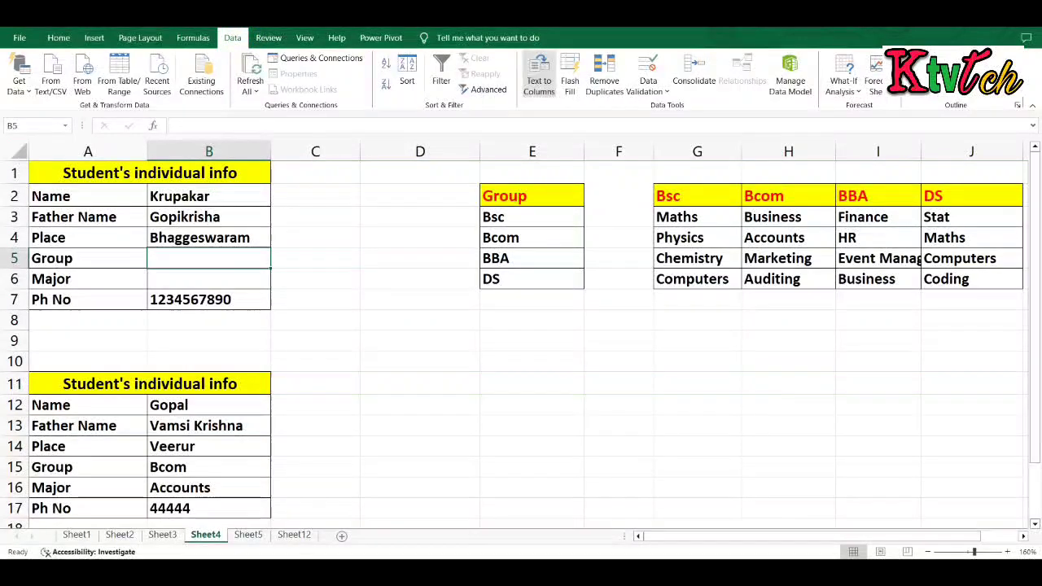
{"action": "left_click", "coordinate": [648, 88]}
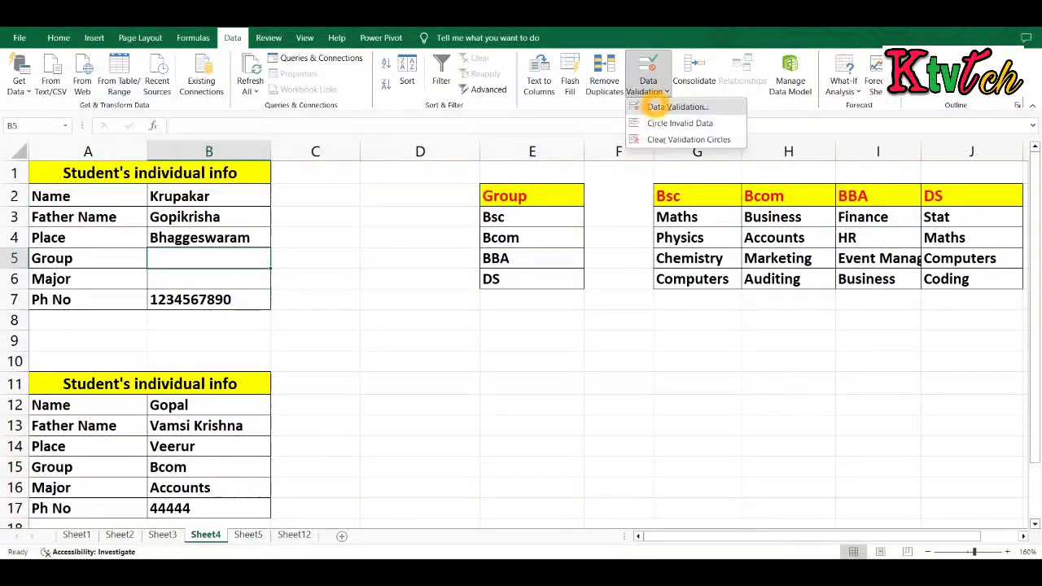
{"action": "left_click", "coordinate": [677, 107]}
{"action": "left_click", "coordinate": [337, 343]}
{"action": "left_click", "coordinate": [324, 383]}
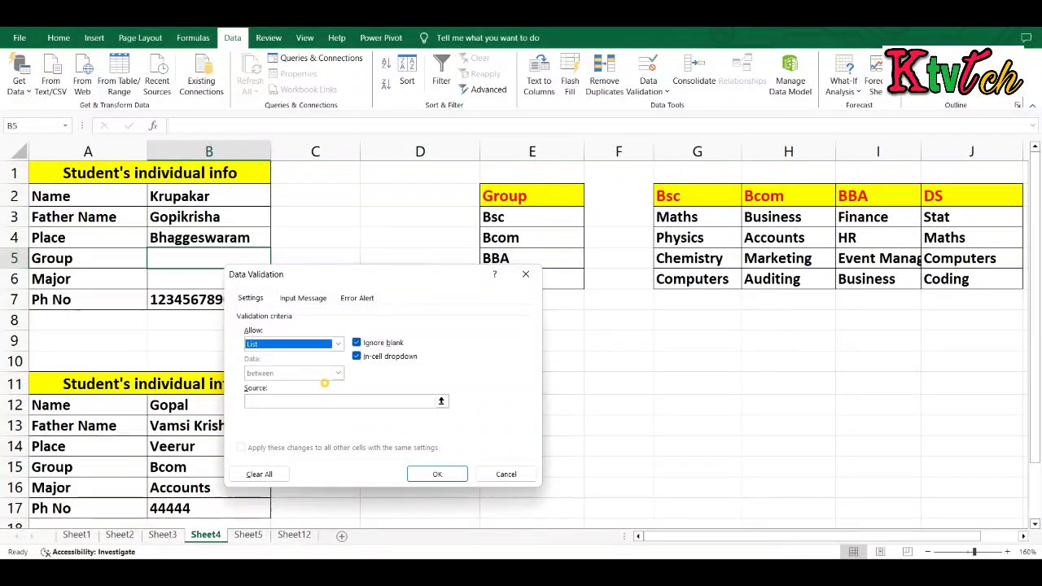
{"action": "left_click", "coordinate": [308, 402]}
{"action": "left_click", "coordinate": [307, 401]}
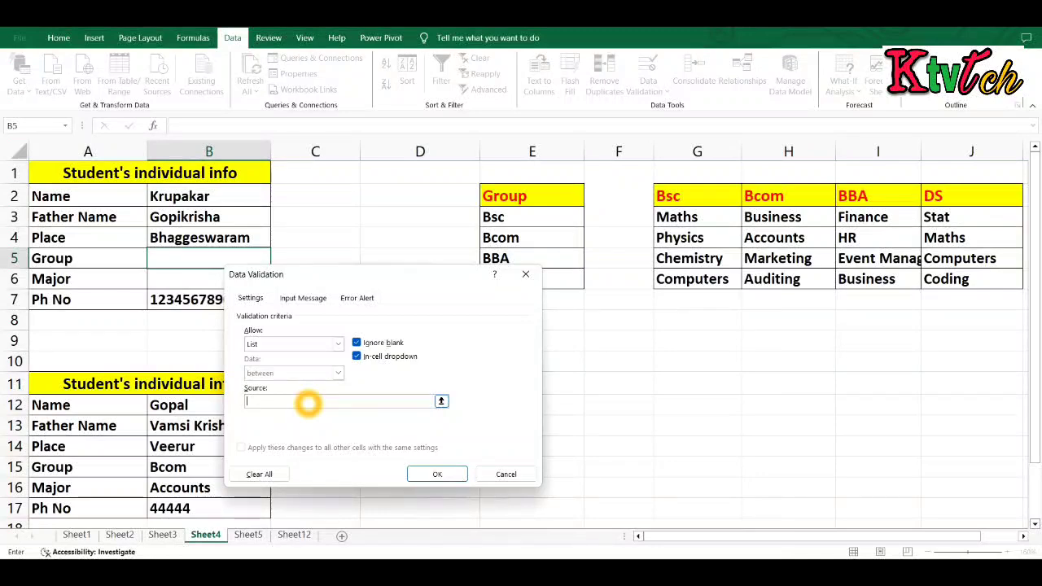
{"action": "left_click", "coordinate": [193, 38]}
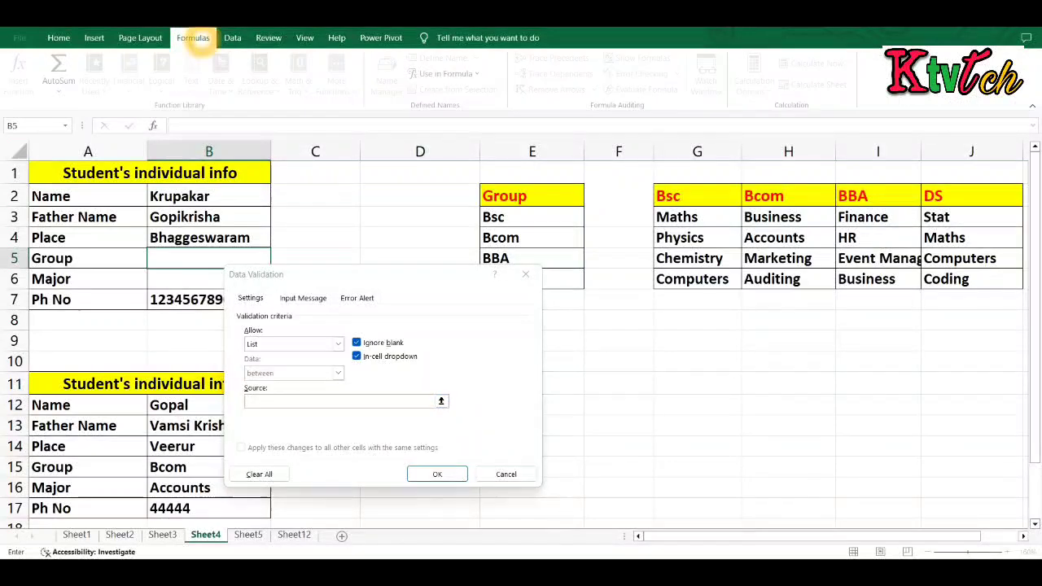
{"action": "left_click", "coordinate": [427, 73]}
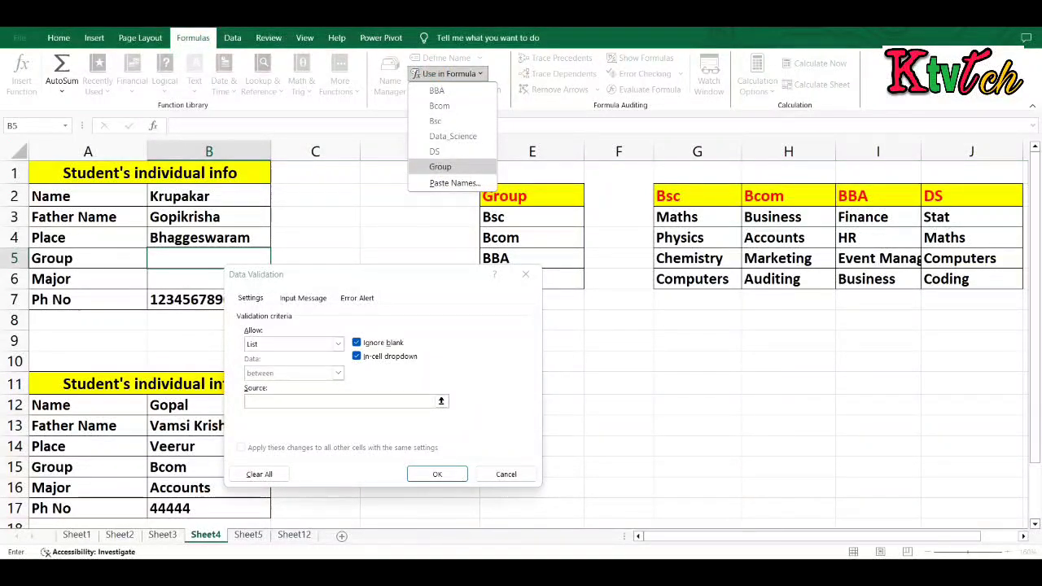
{"action": "left_click", "coordinate": [439, 166]}
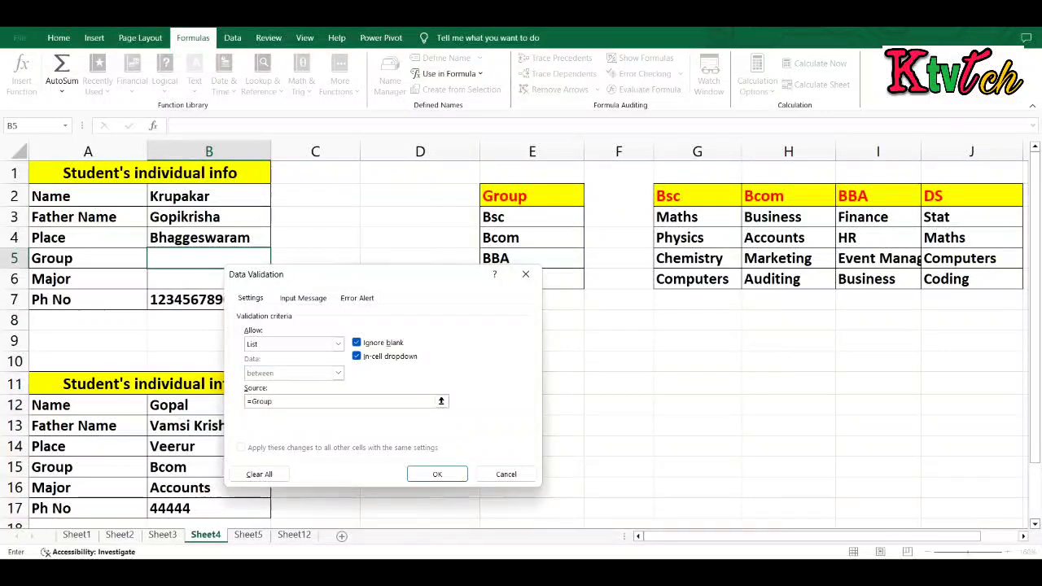
{"action": "left_click", "coordinate": [437, 474]}
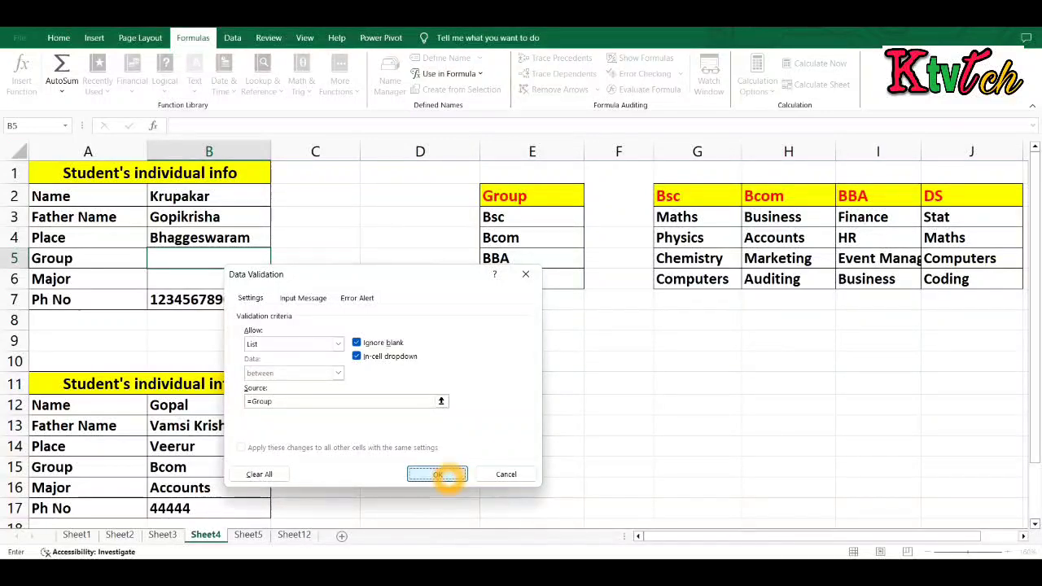
- Choose BBA from the drop-down list in the first student's Group cell B5
{"action": "left_click", "coordinate": [277, 263]}
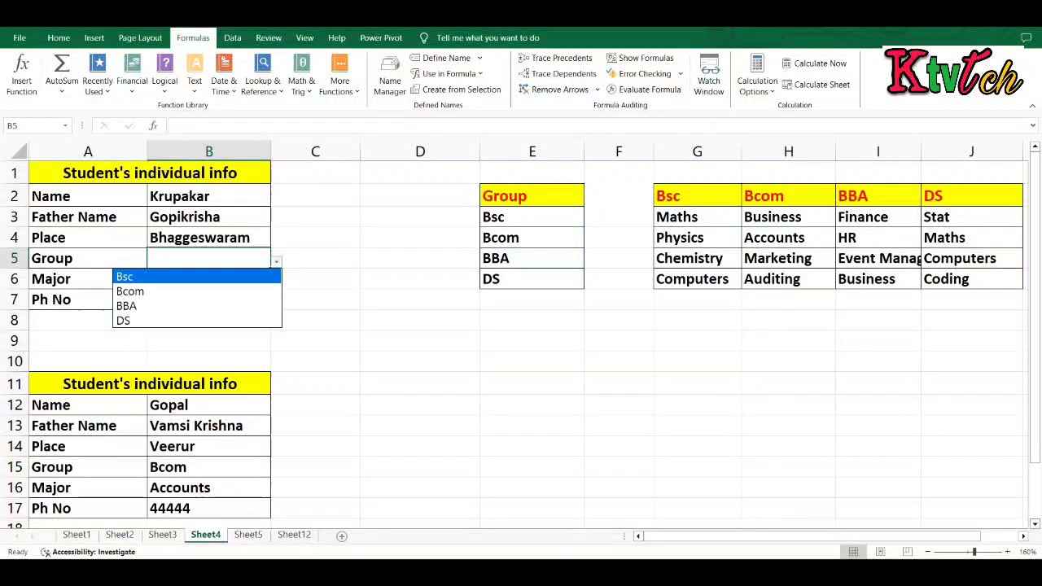
{"action": "key", "text": "Down"}
{"action": "key", "text": "Down"}
{"action": "left_click", "coordinate": [252, 303]}
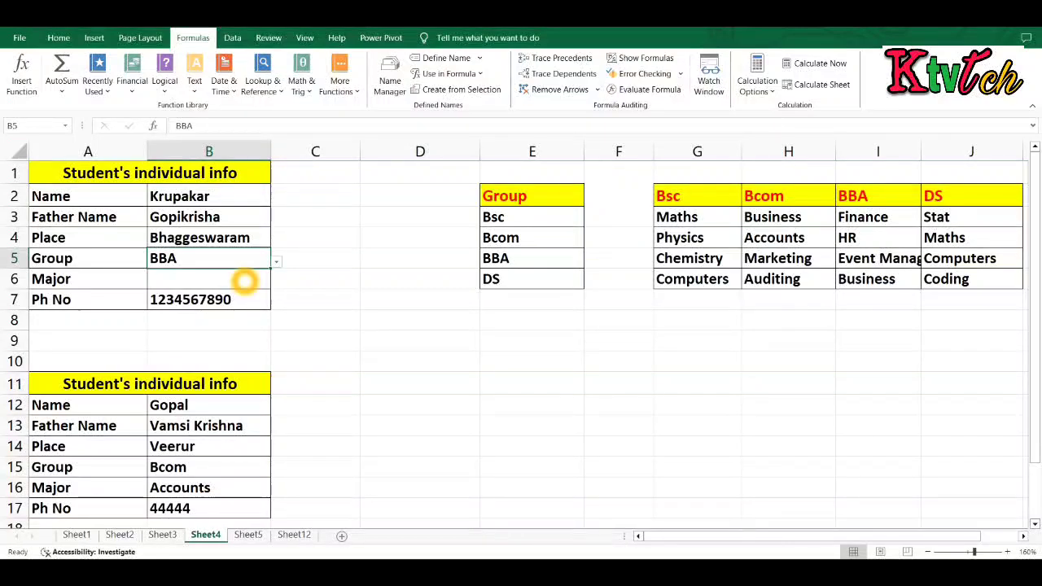
- Add list data validation to the first student's Major cell B6 with the source =indirect($B$5)
{"action": "left_click", "coordinate": [244, 281]}
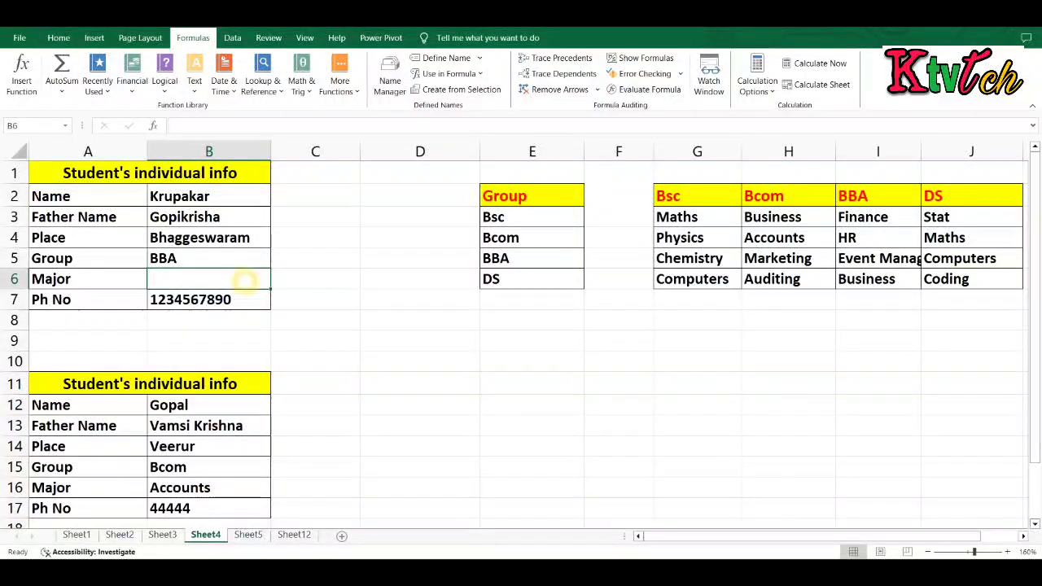
{"action": "left_click", "coordinate": [232, 37]}
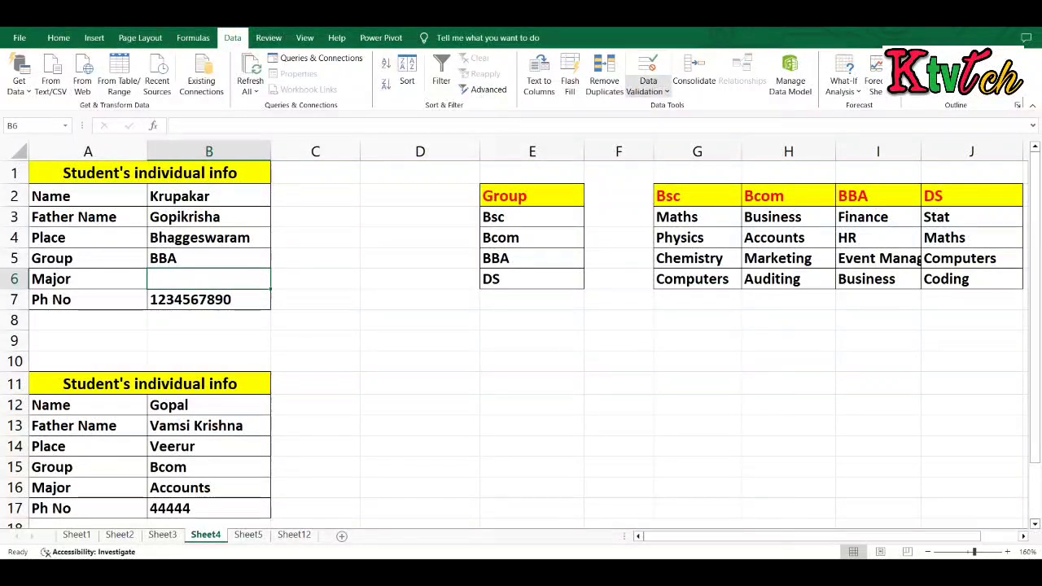
{"action": "left_click", "coordinate": [652, 89]}
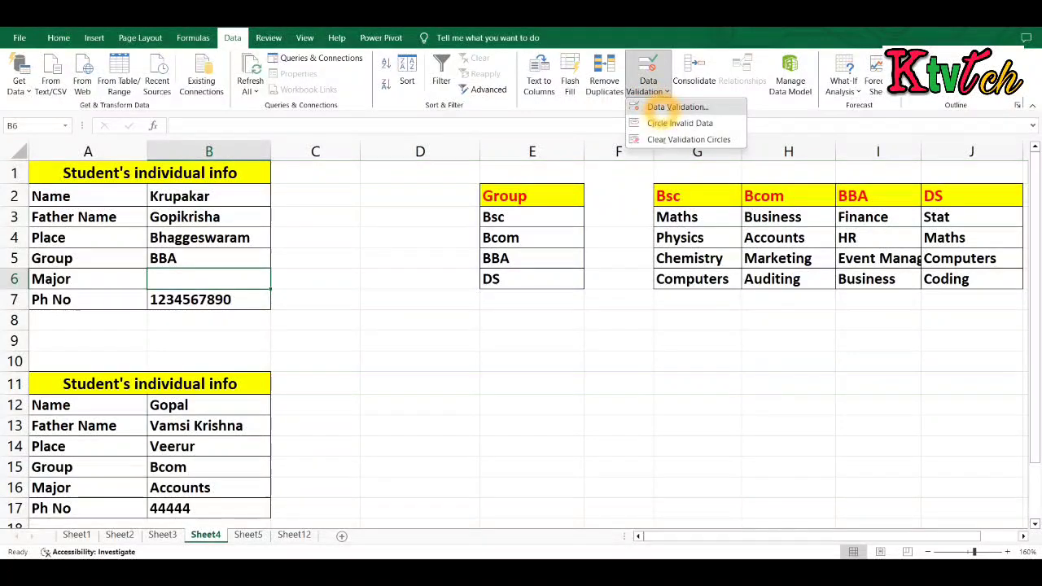
{"action": "left_click", "coordinate": [676, 106]}
{"action": "left_click", "coordinate": [337, 344]}
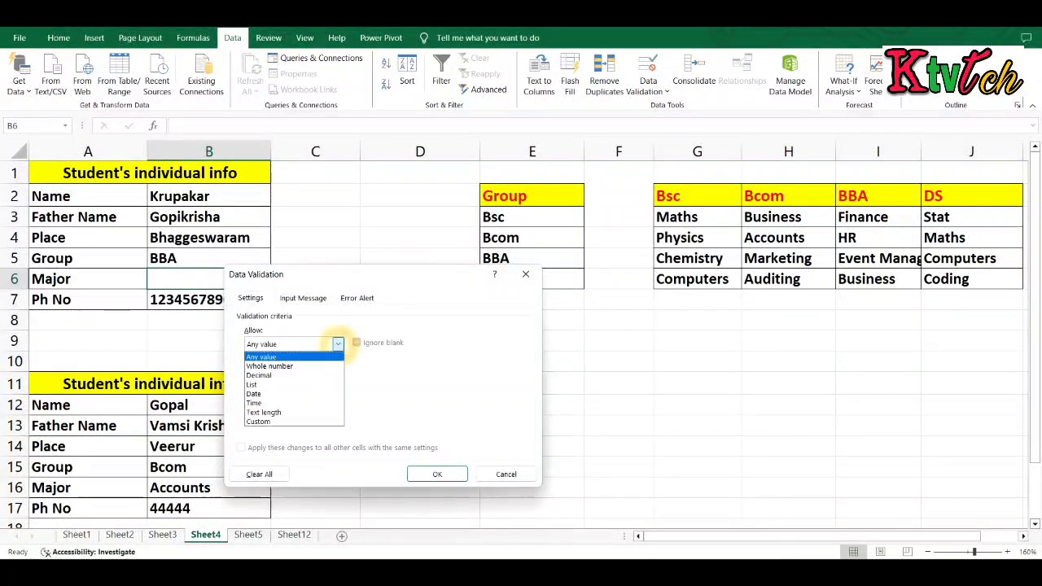
{"action": "left_click", "coordinate": [317, 380]}
{"action": "left_click", "coordinate": [314, 402]}
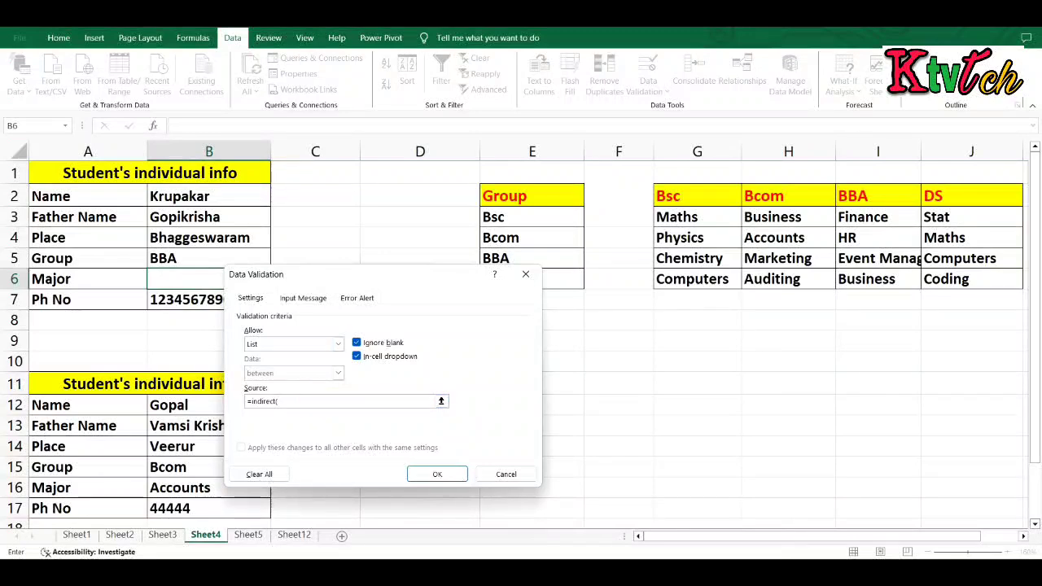
{"action": "left_click", "coordinate": [200, 262]}
{"action": "left_click", "coordinate": [200, 261]}
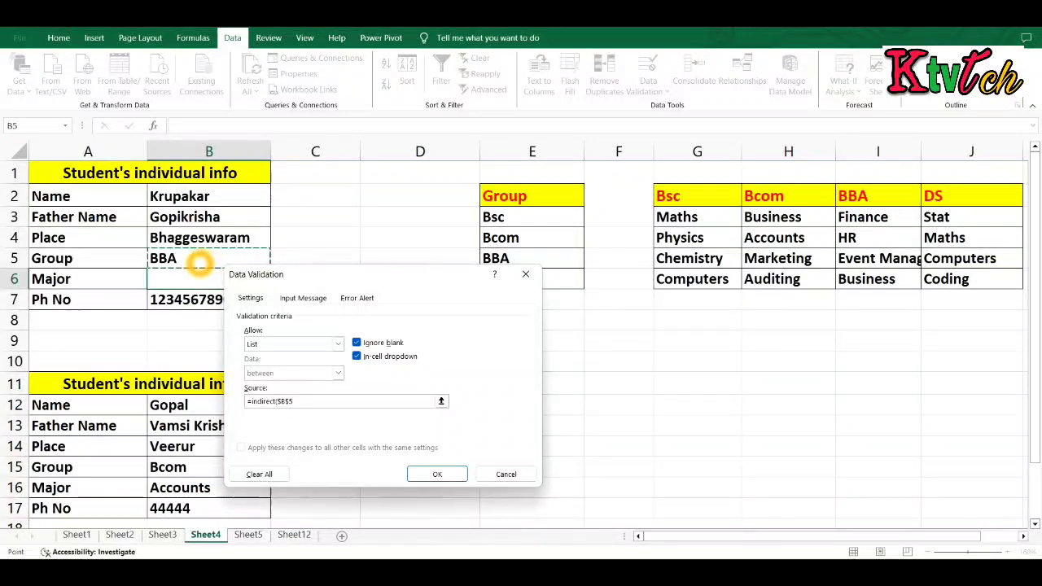
{"action": "type", "text": ")"}
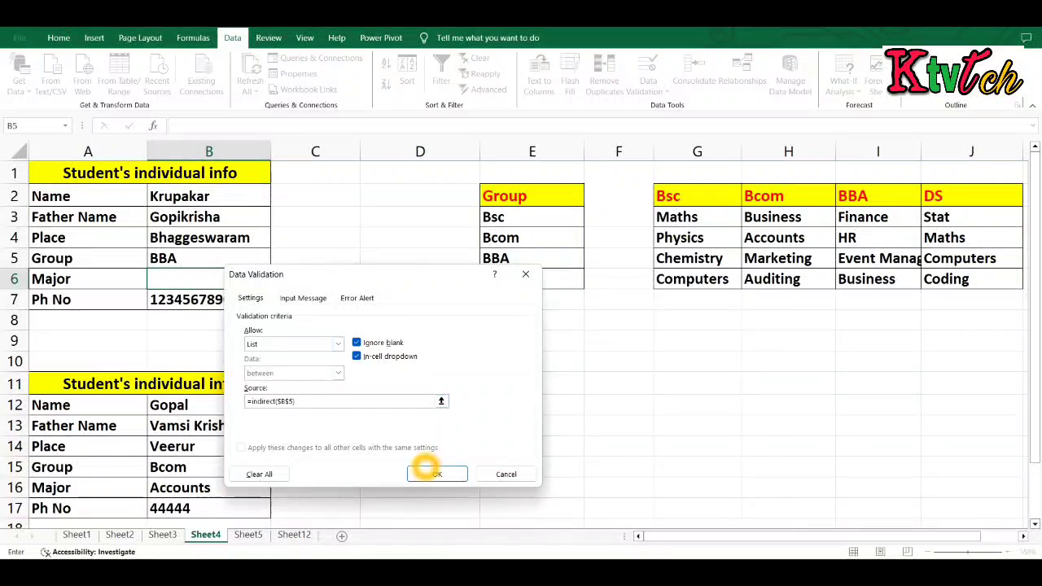
{"action": "left_click", "coordinate": [435, 474]}
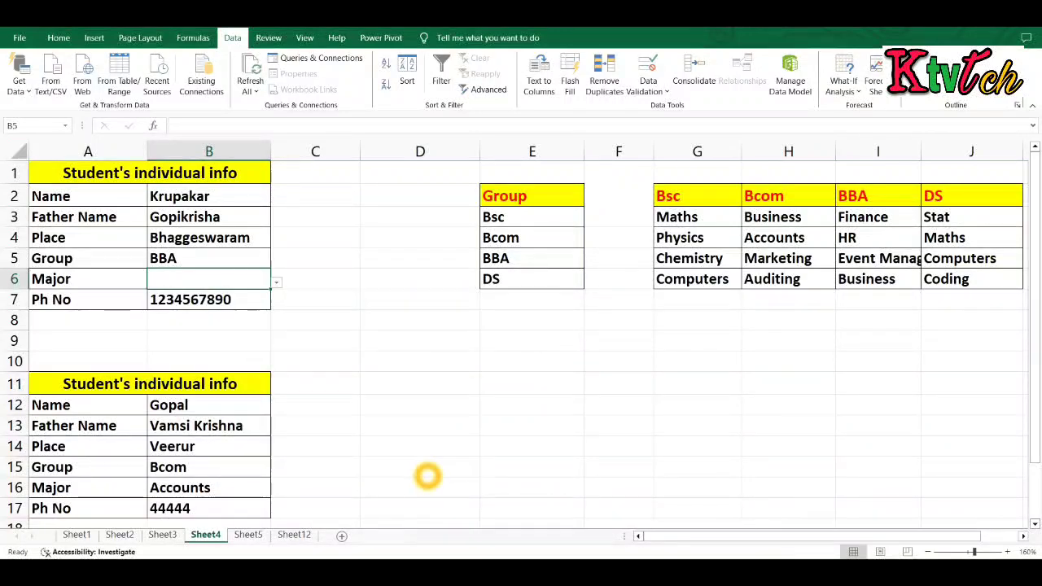
- Choose Event Management from the dependent drop-down list in the first student's Major cell B6
{"action": "left_click", "coordinate": [248, 260]}
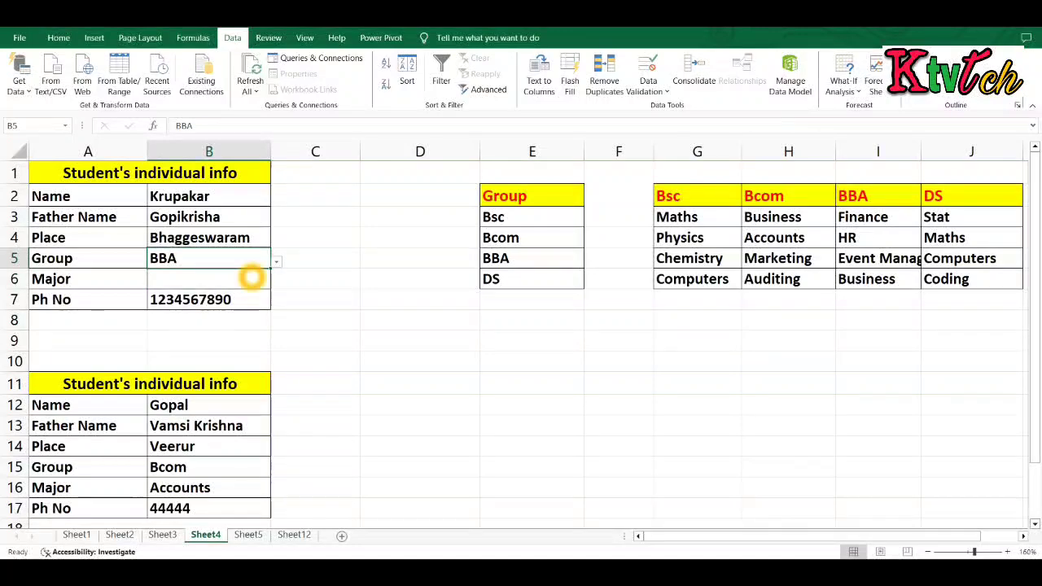
{"action": "left_click", "coordinate": [248, 276]}
{"action": "left_click", "coordinate": [276, 282]}
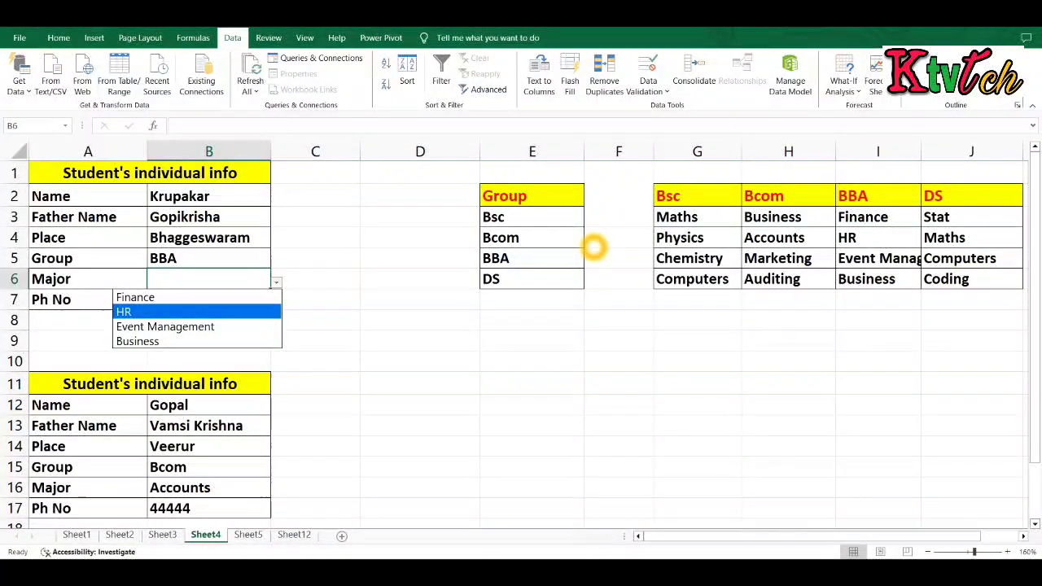
{"action": "key", "text": "Down"}
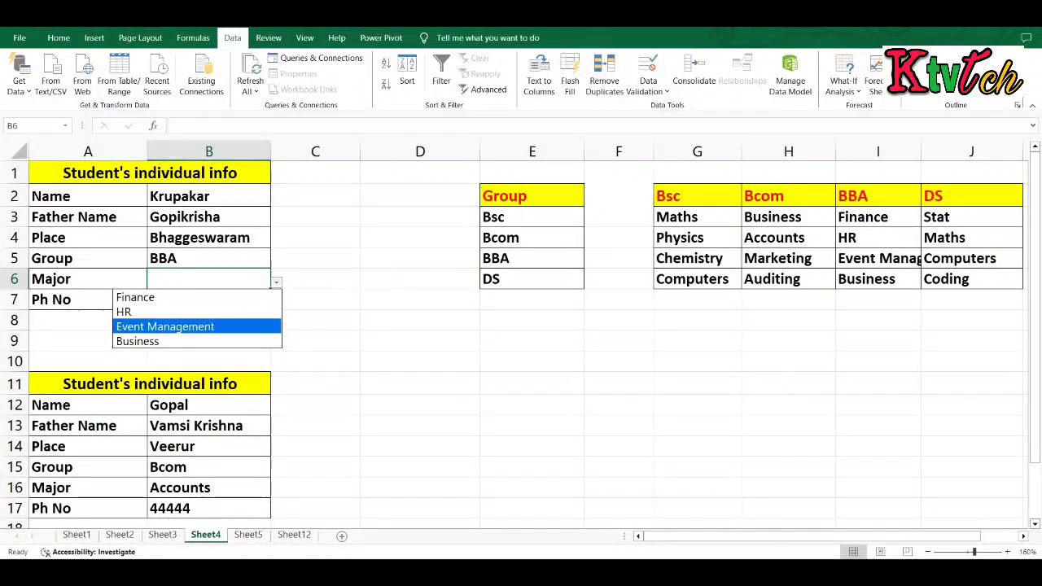
{"action": "left_click", "coordinate": [266, 326]}
- Switch the first student's Group to DS and choose Computers as the Major from the drop-down lists
{"action": "left_click", "coordinate": [249, 258]}
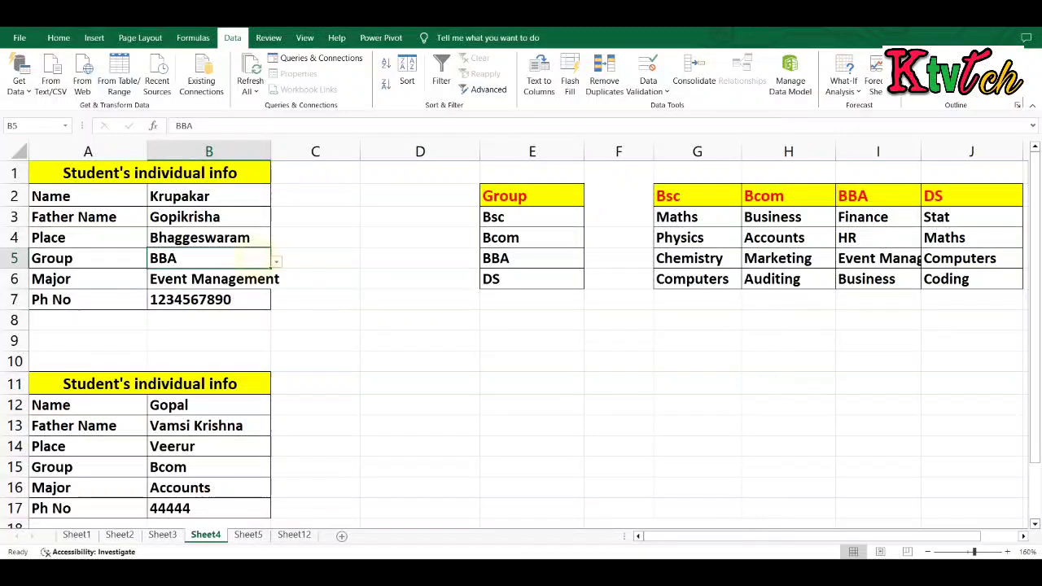
{"action": "left_click", "coordinate": [277, 262]}
{"action": "left_click", "coordinate": [244, 322]}
{"action": "left_click", "coordinate": [258, 281]}
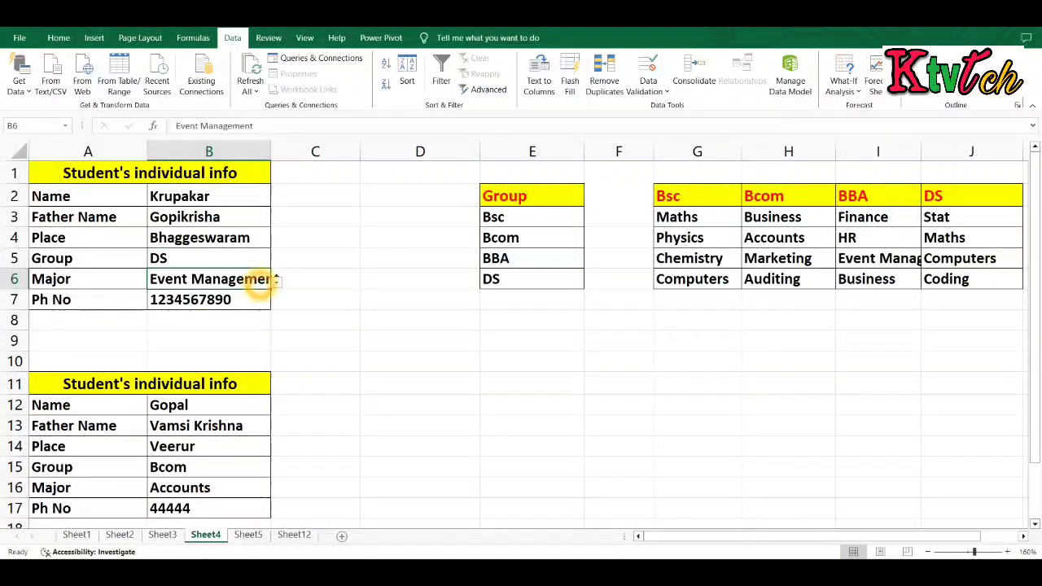
{"action": "left_click", "coordinate": [277, 280]}
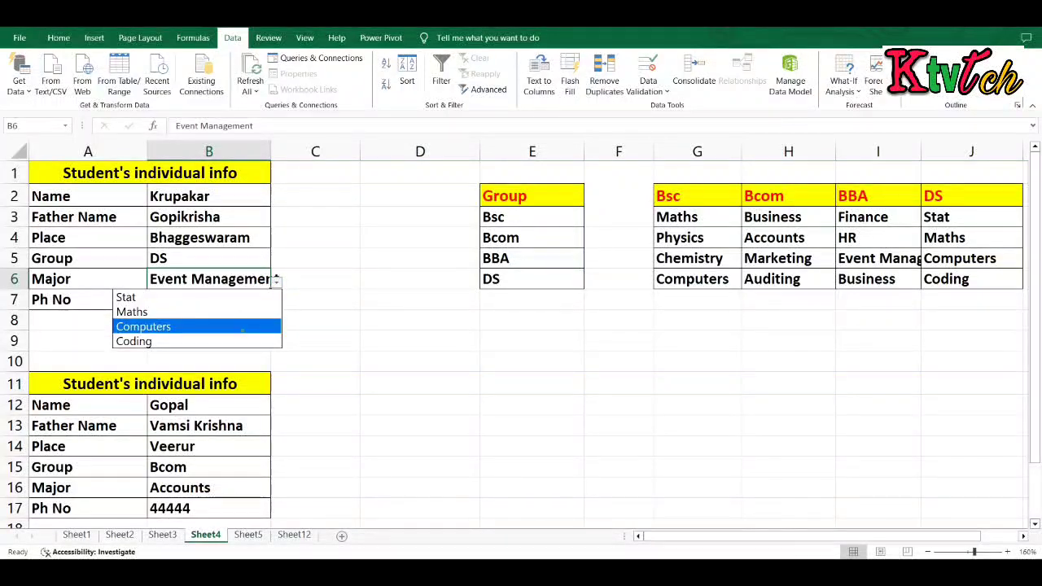
{"action": "left_click", "coordinate": [242, 327]}
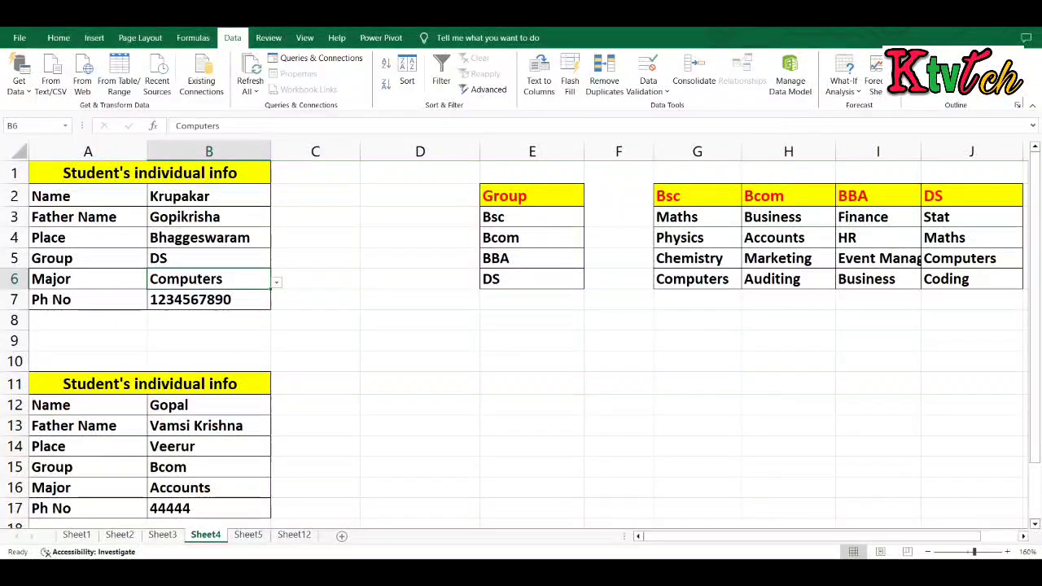
- Set the first student's Group to Bsc and the Major to Maths using their drop-down lists
{"action": "left_click", "coordinate": [248, 261]}
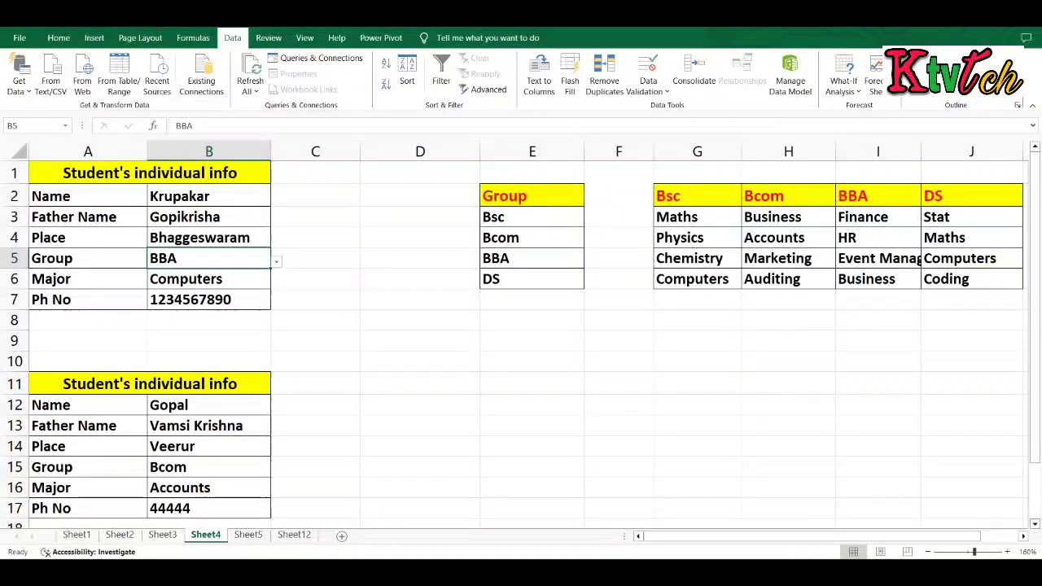
{"action": "left_click", "coordinate": [277, 262]}
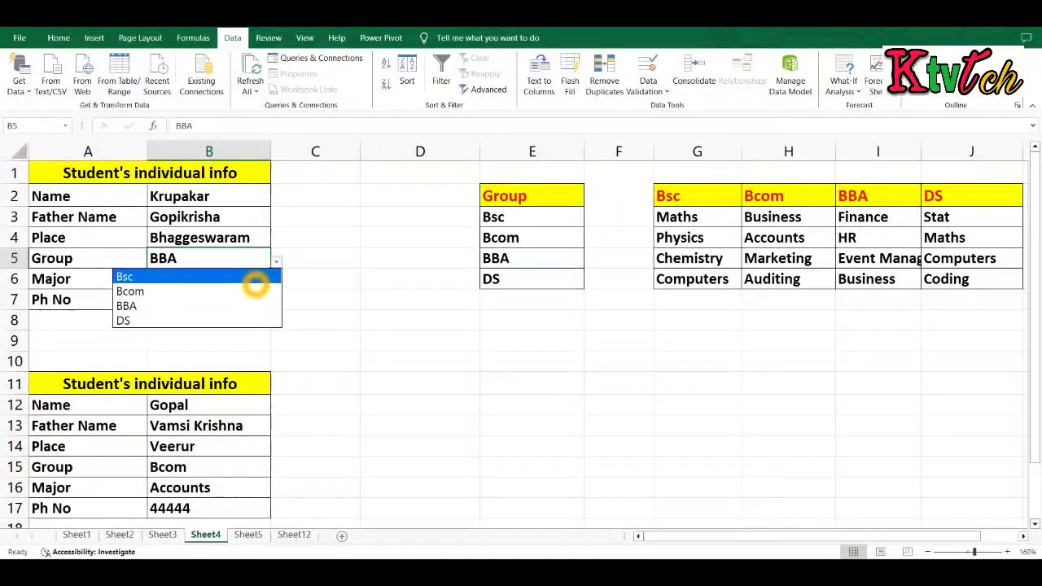
{"action": "left_click", "coordinate": [259, 275]}
{"action": "left_click", "coordinate": [255, 284]}
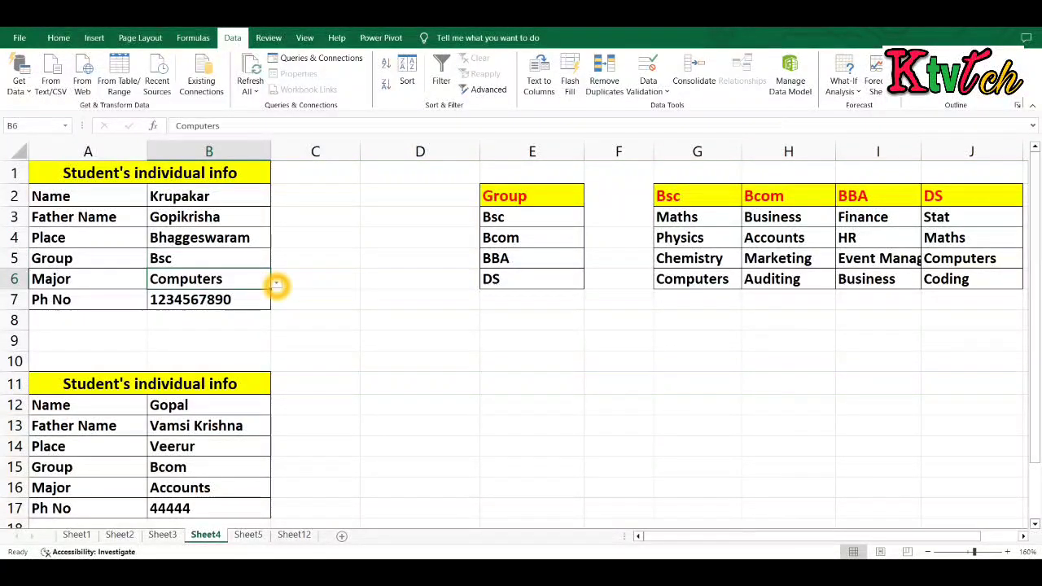
{"action": "left_click", "coordinate": [276, 283]}
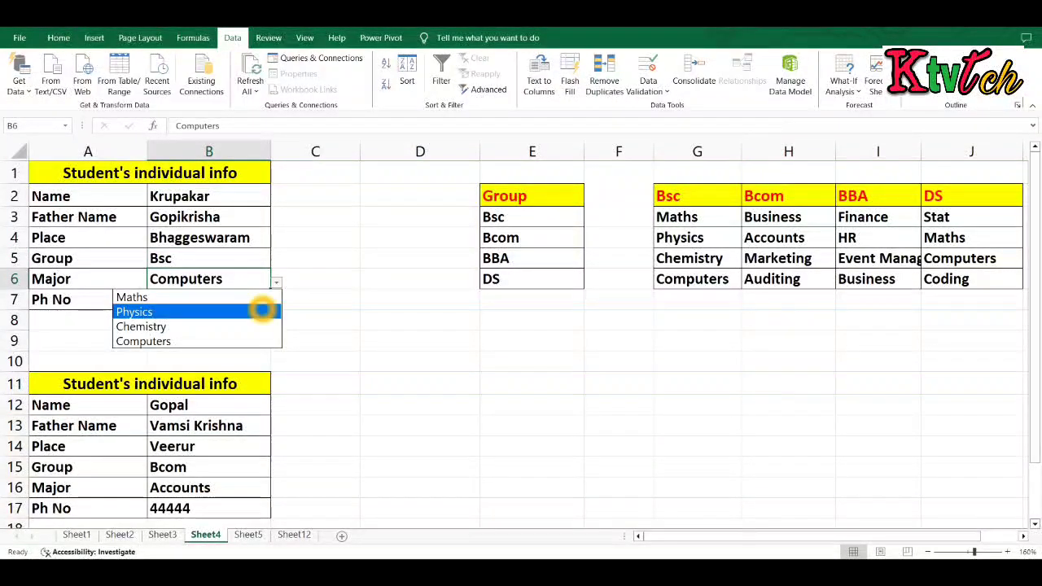
{"action": "left_click", "coordinate": [263, 298]}
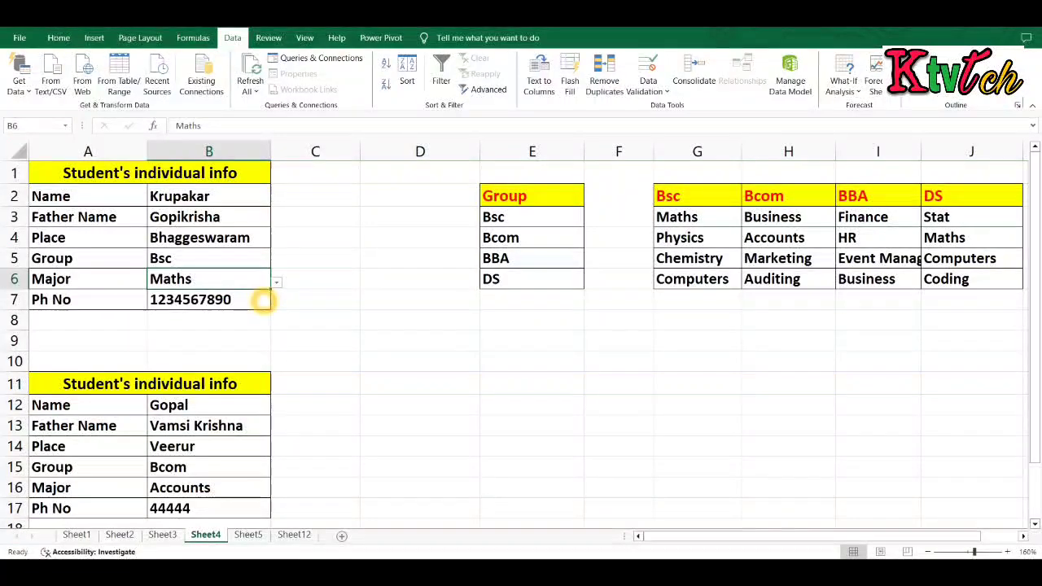
{"action": "scroll", "coordinate": [327, 298], "scroll_direction": "up", "scroll_amount": 2}
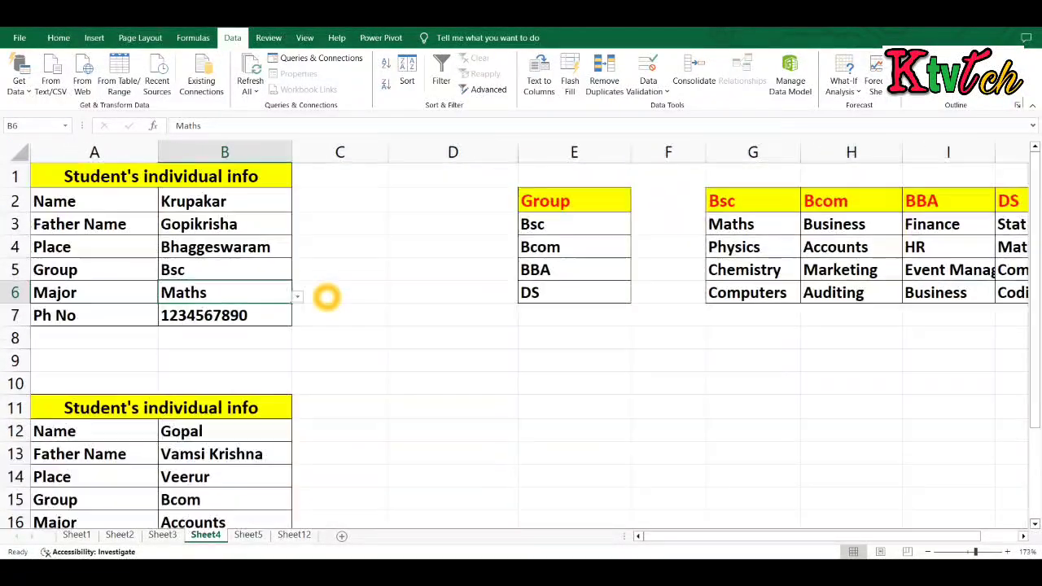